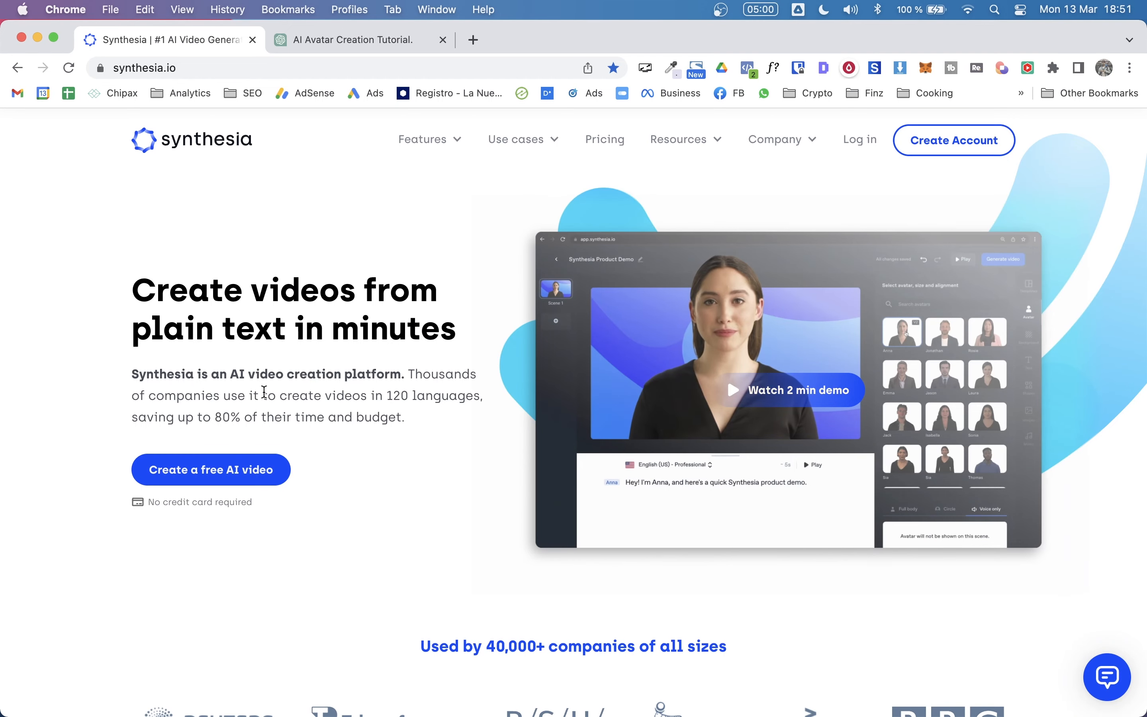
Look through the Synthesia home page's introduction, client list and traditional versus AI video creation section
{"action": "scroll", "coordinate": [264, 391], "scroll_direction": "down", "scroll_amount": 5}
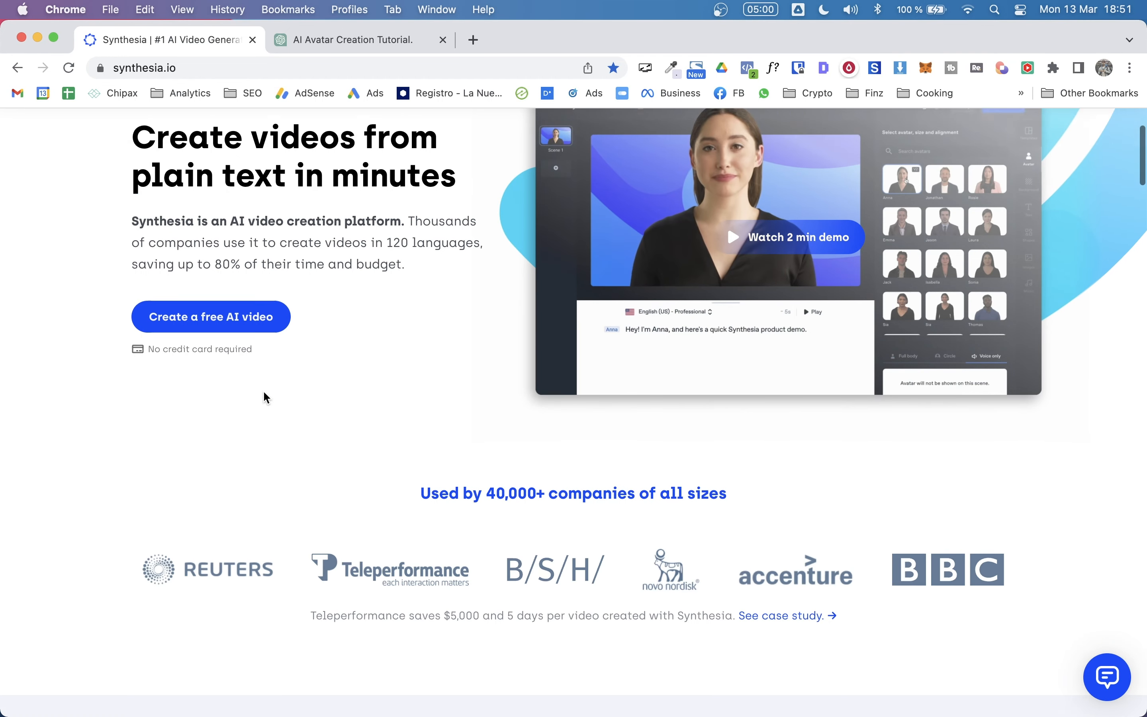
{"action": "scroll", "coordinate": [264, 393], "scroll_direction": "down", "scroll_amount": 20}
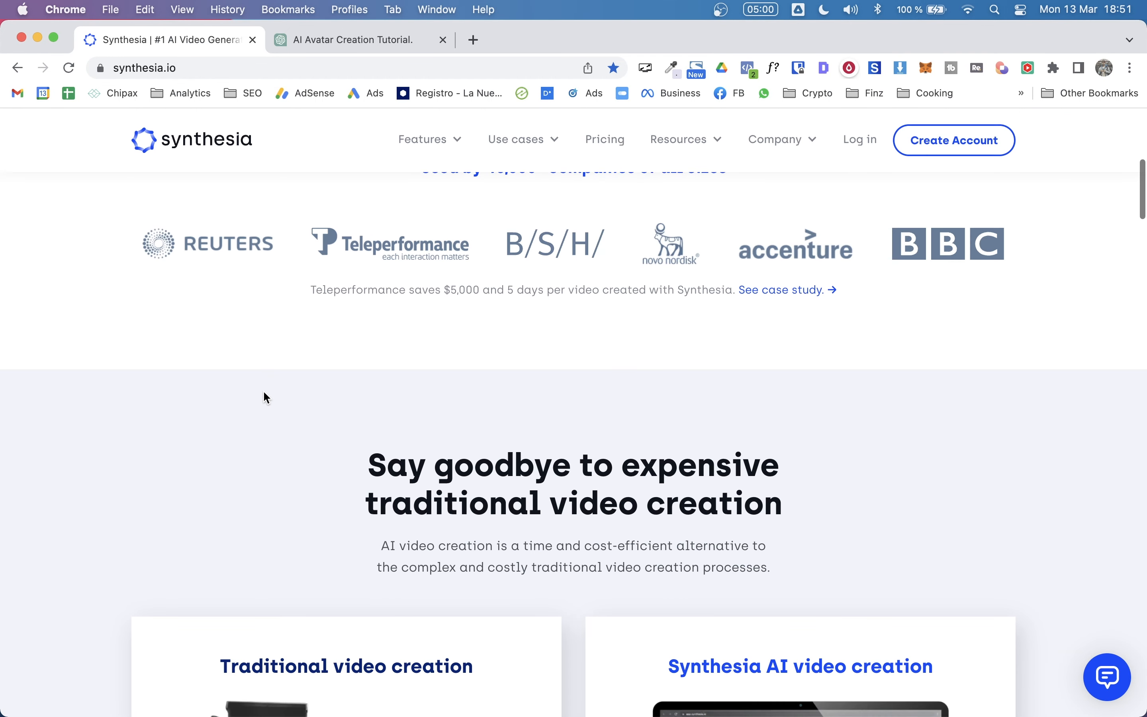
{"action": "scroll", "coordinate": [267, 398], "scroll_direction": "down", "scroll_amount": 6}
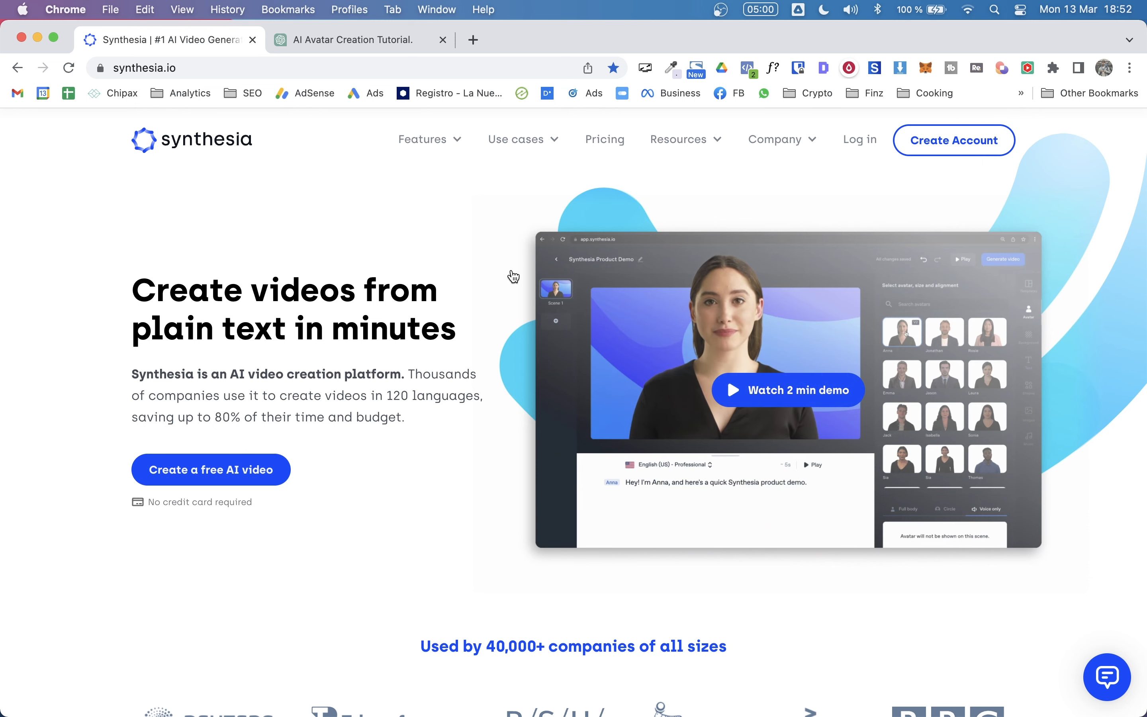
Open the Synthesia pricing page and compare the features of the Personal and Corporate plans
{"action": "left_click", "coordinate": [615, 143]}
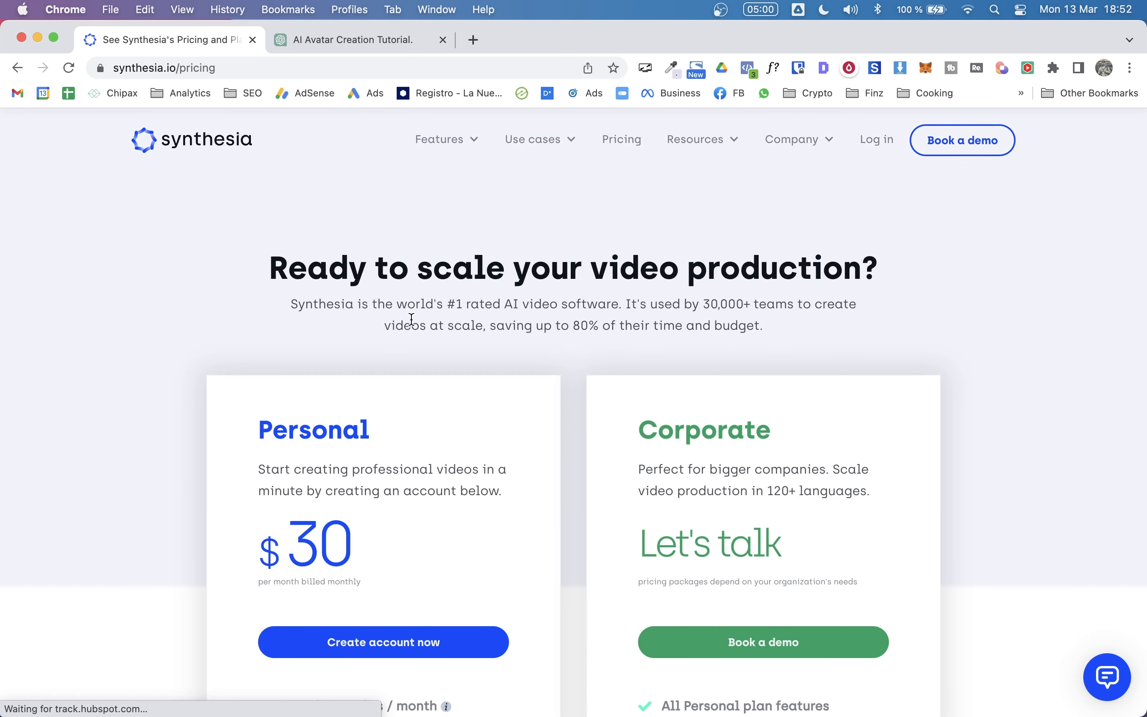
{"action": "scroll", "coordinate": [430, 430], "scroll_direction": "down", "scroll_amount": 3}
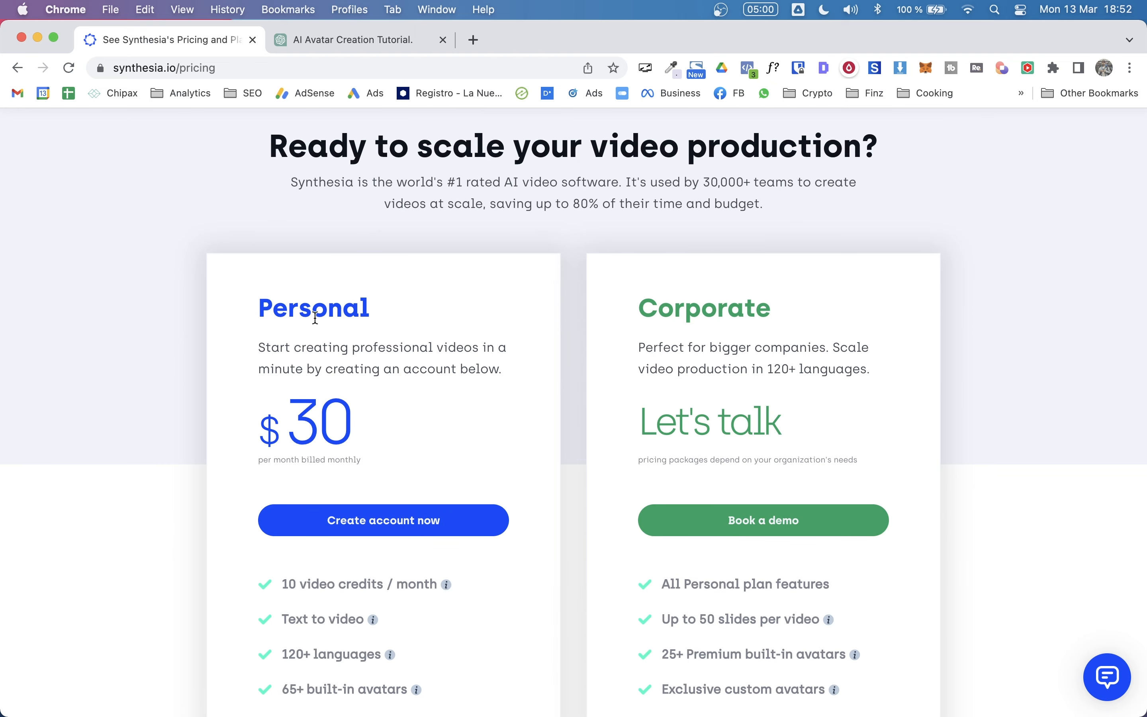
{"action": "scroll", "coordinate": [274, 387], "scroll_direction": "down", "scroll_amount": 1}
{"action": "scroll", "coordinate": [274, 387], "scroll_direction": "down", "scroll_amount": 7}
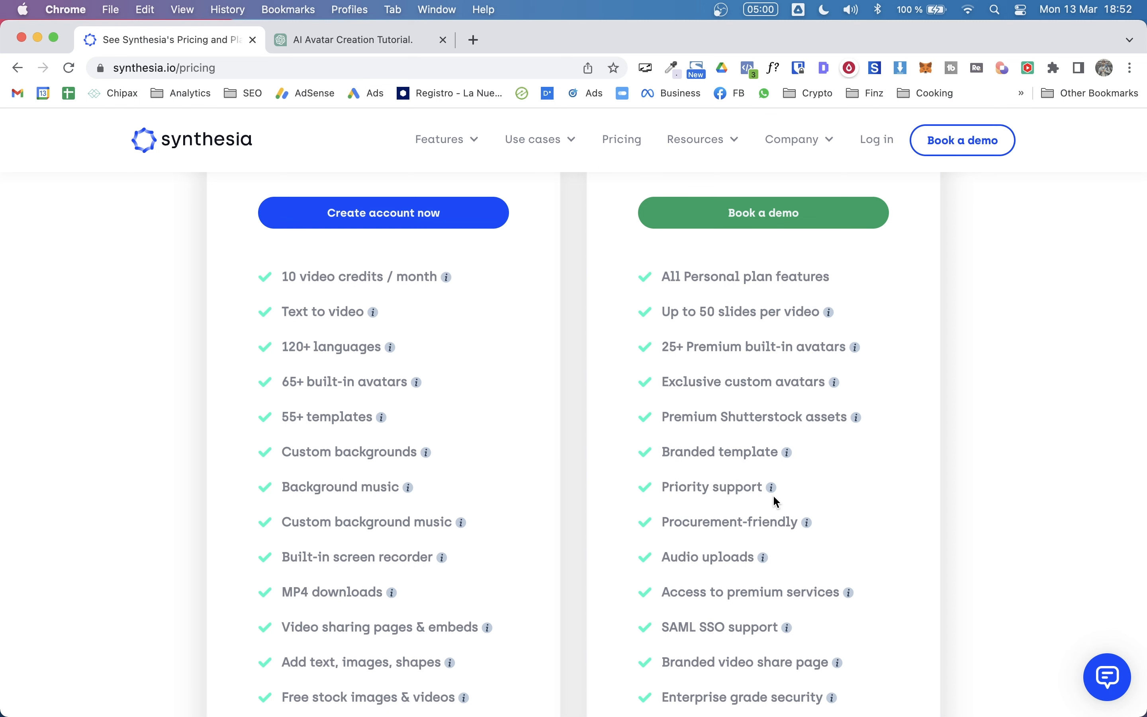
{"action": "scroll", "coordinate": [775, 497], "scroll_direction": "up", "scroll_amount": 7}
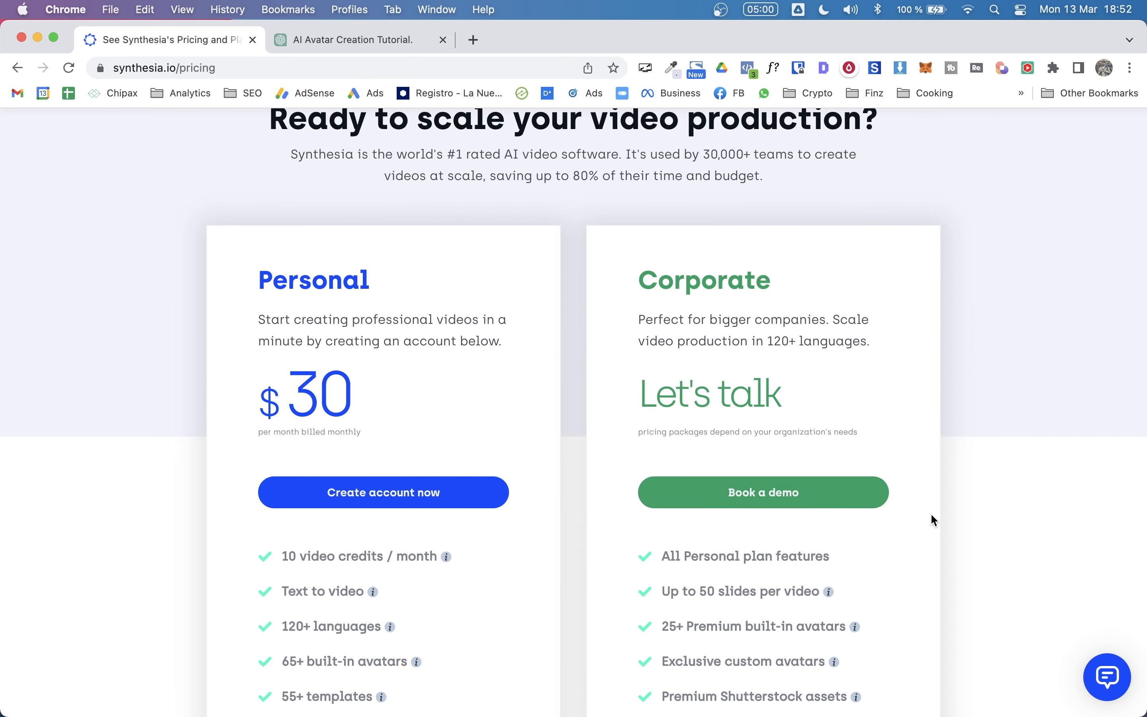
{"action": "scroll", "coordinate": [932, 515], "scroll_direction": "up", "scroll_amount": 3}
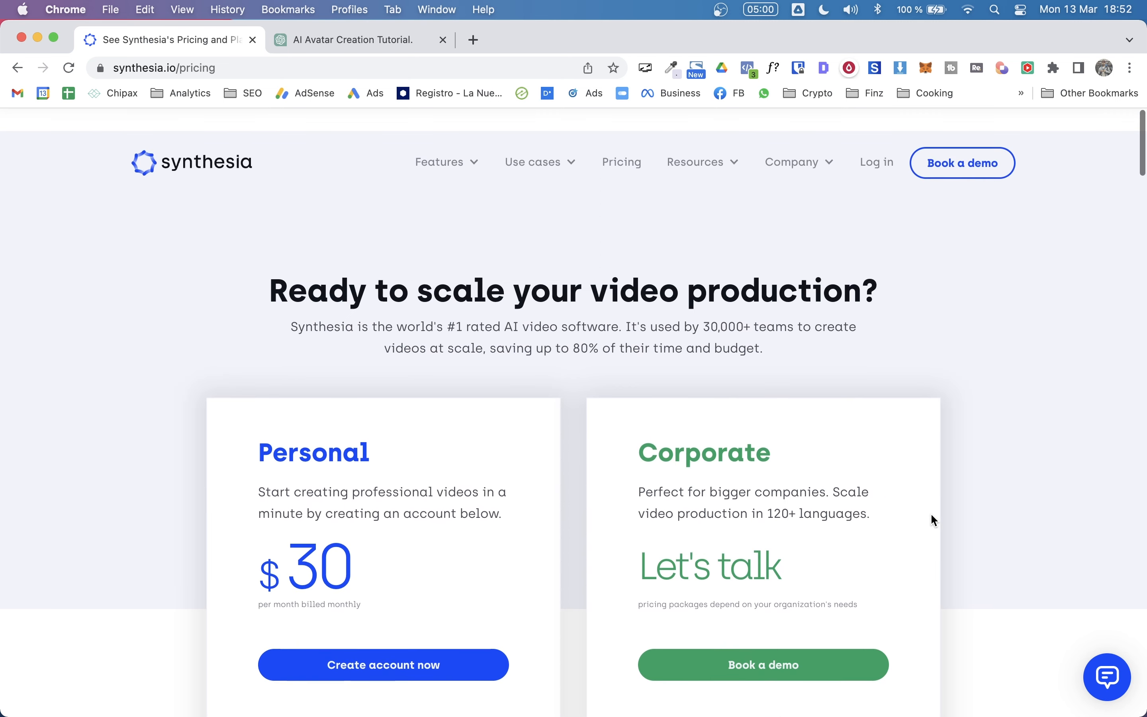
Return to the Synthesia home page and log in to reach the studio
{"action": "left_click", "coordinate": [189, 143]}
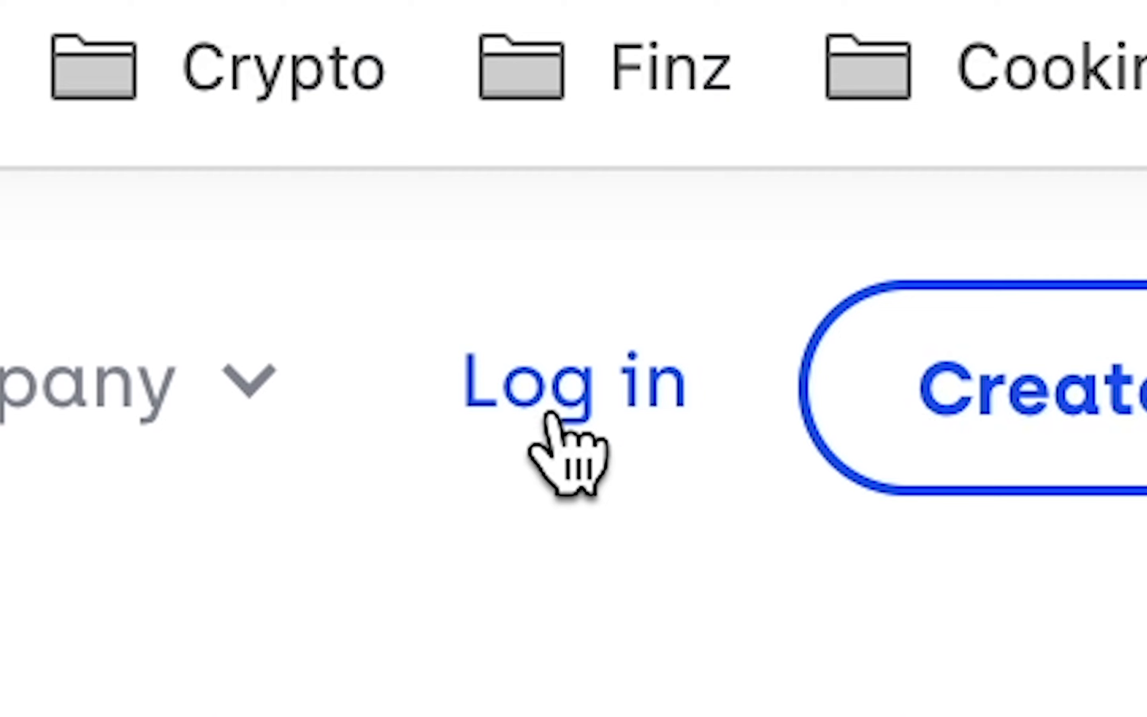
{"action": "left_click", "coordinate": [550, 416]}
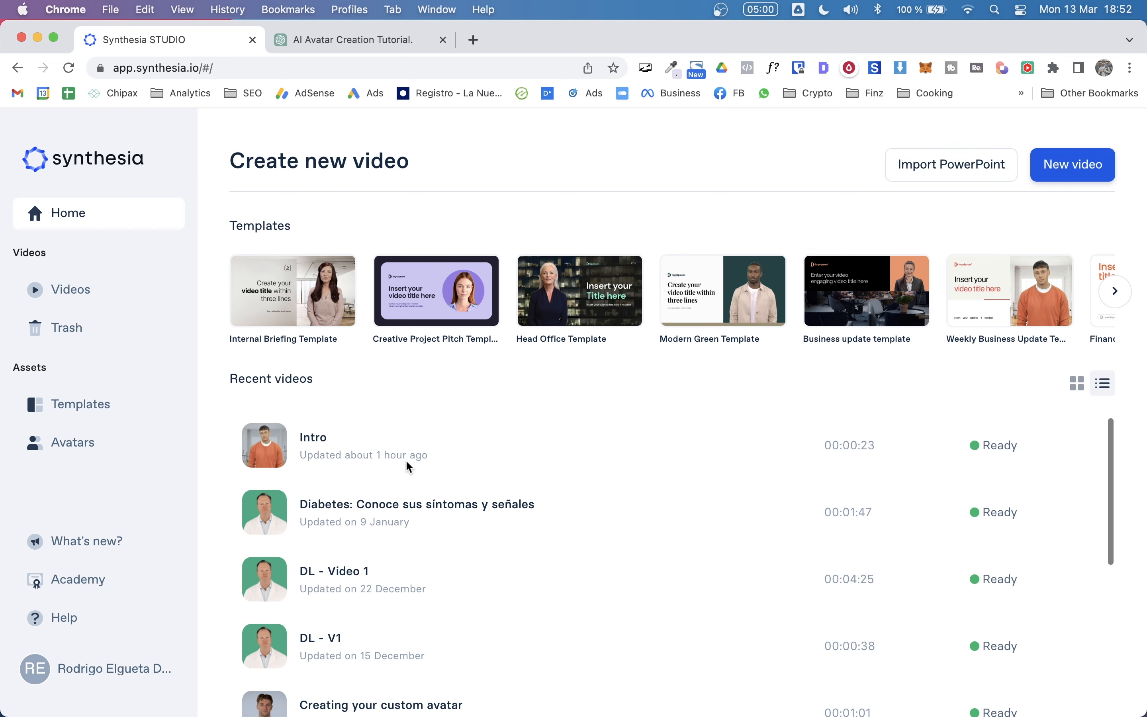
Look through the recent videos and the template carousel on the studio's home page
{"action": "scroll", "coordinate": [614, 475], "scroll_direction": "down", "scroll_amount": 10}
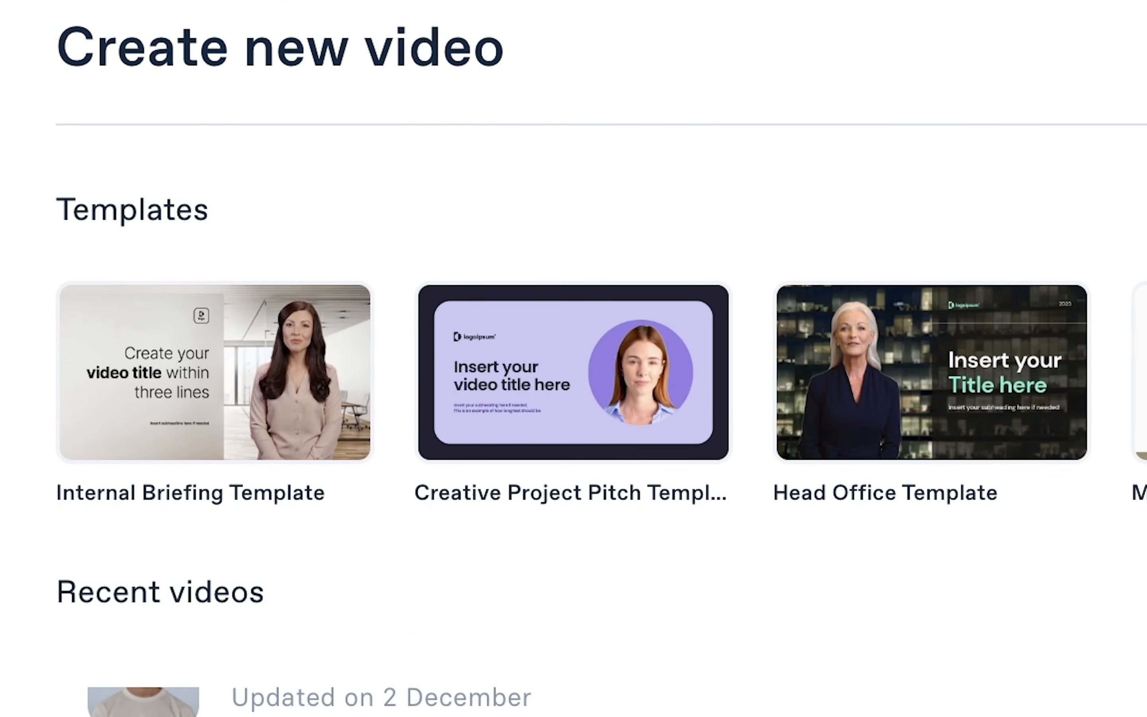
{"action": "left_click", "coordinate": [1146, 374]}
{"action": "left_click", "coordinate": [1146, 374]}
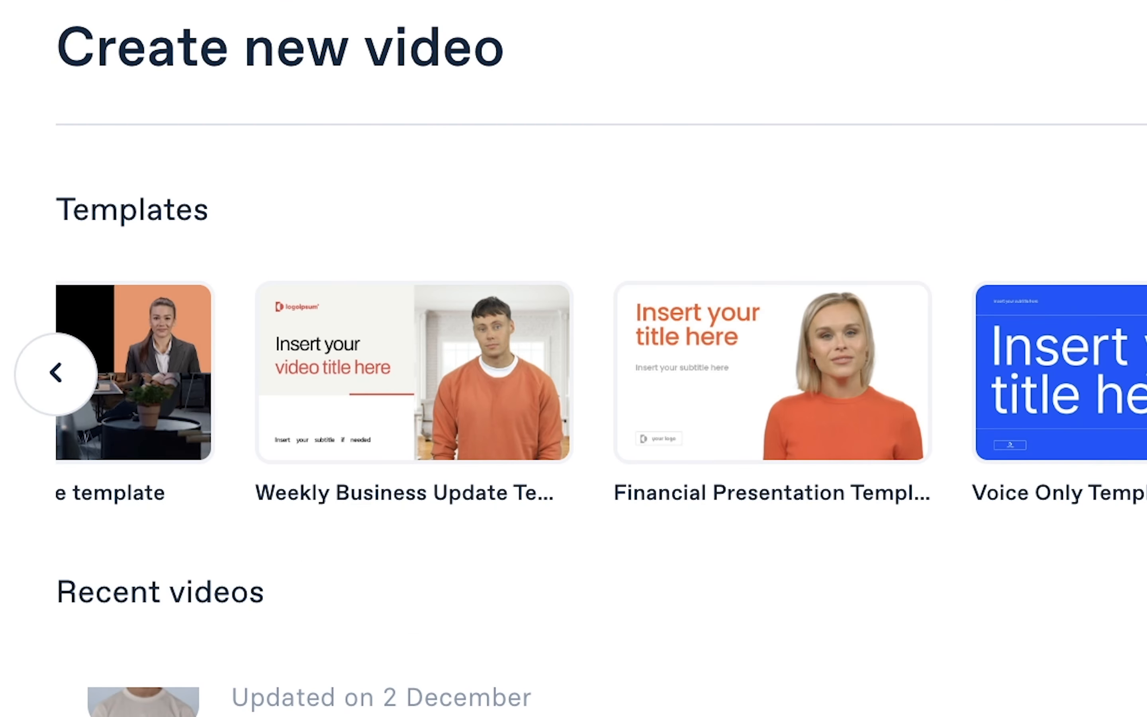
{"action": "left_click", "coordinate": [1146, 374]}
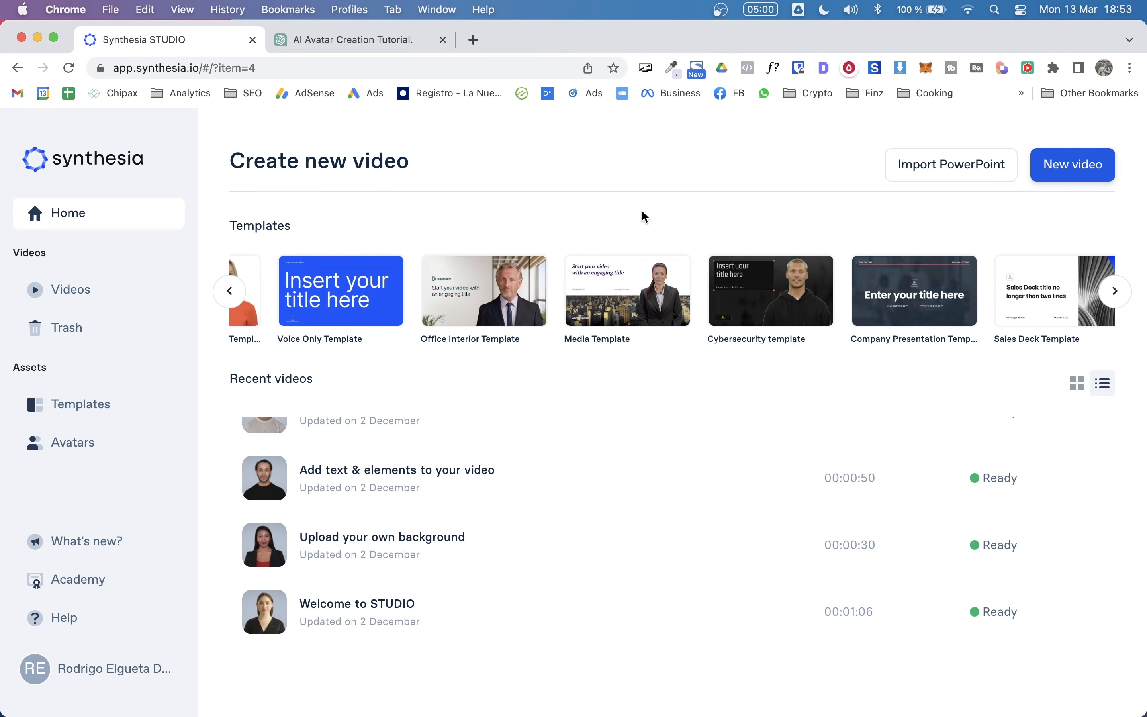
{"action": "mouse_move", "coordinate": [641, 287]}
{"action": "scroll", "coordinate": [641, 286], "scroll_direction": "up", "scroll_amount": 5}
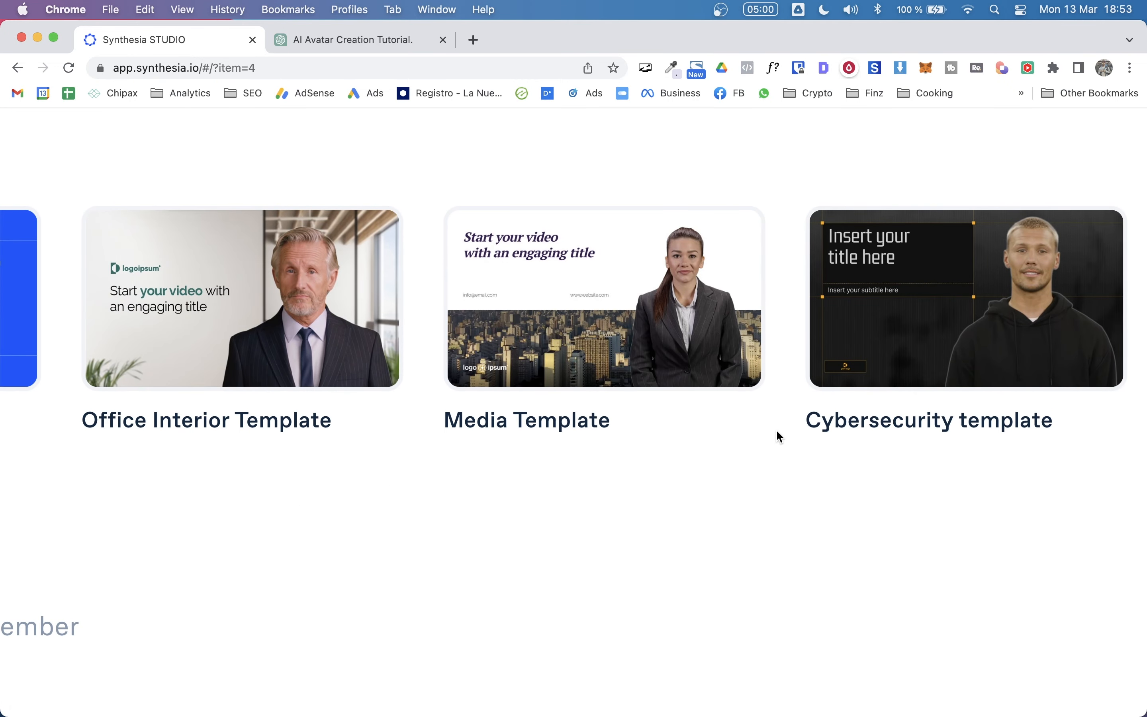
{"action": "scroll", "coordinate": [779, 436], "scroll_direction": "down", "scroll_amount": 5}
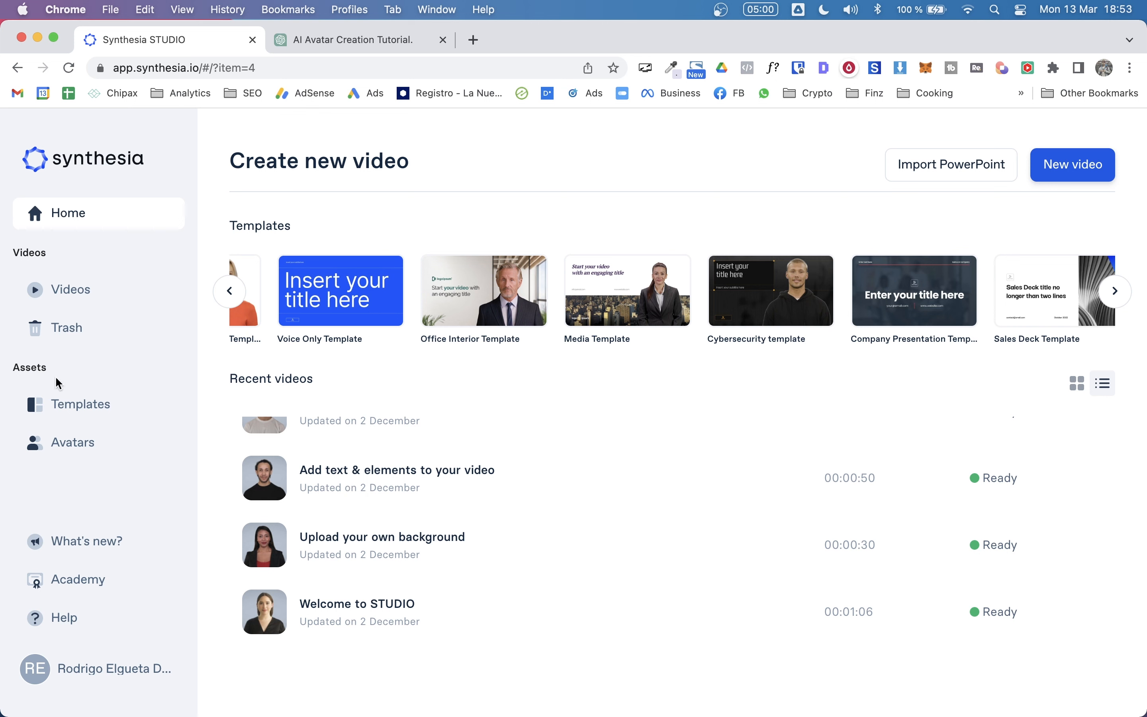
Open the full template library and look through the featured templates
{"action": "left_click", "coordinate": [63, 420]}
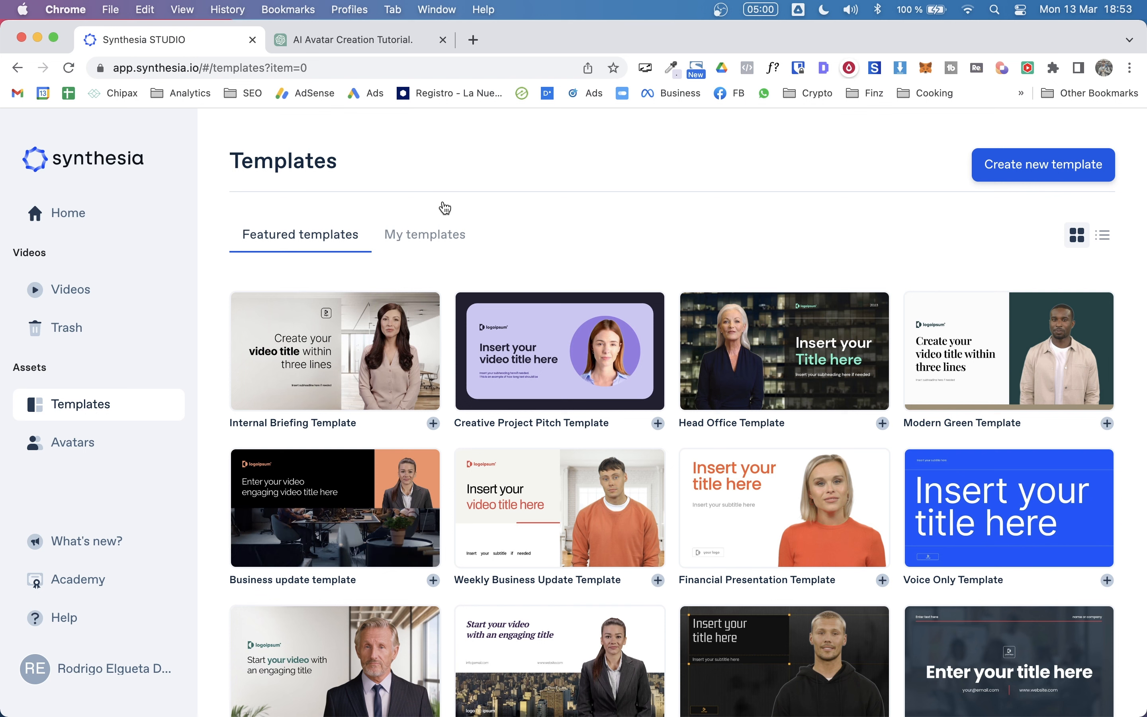
{"action": "scroll", "coordinate": [384, 635], "scroll_direction": "down", "scroll_amount": 20}
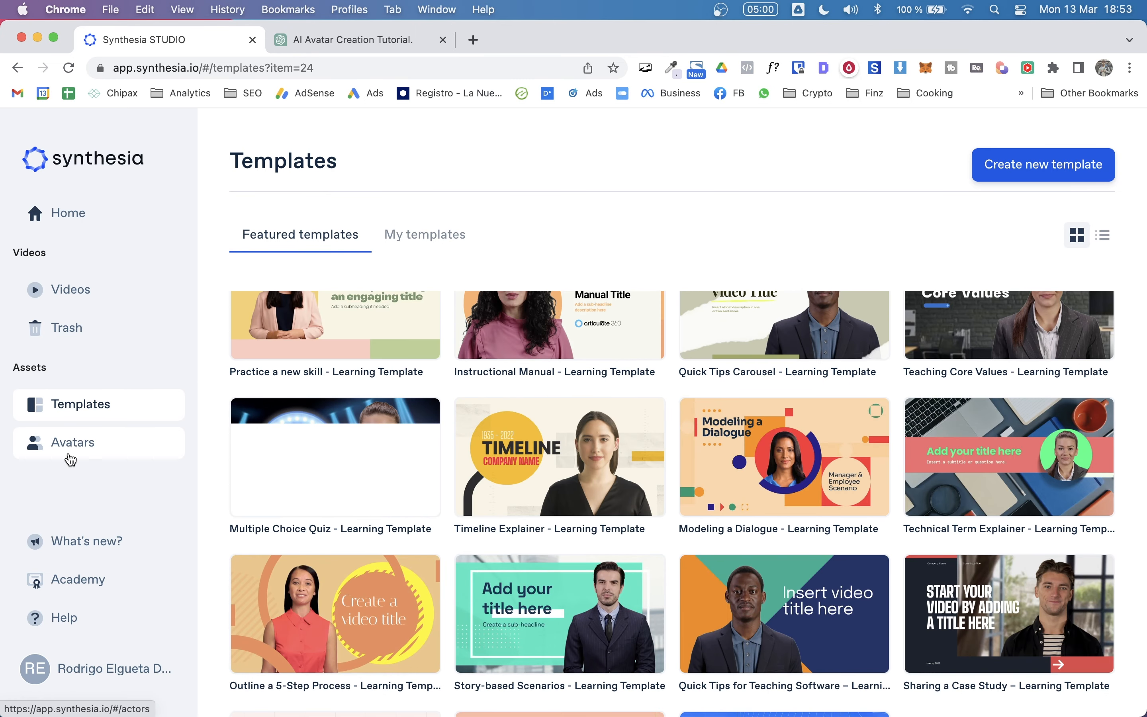
Open the avatar library and examine its avatar count and the version tag on individual avatars
{"action": "left_click", "coordinate": [81, 445]}
{"action": "mouse_move", "coordinate": [788, 463]}
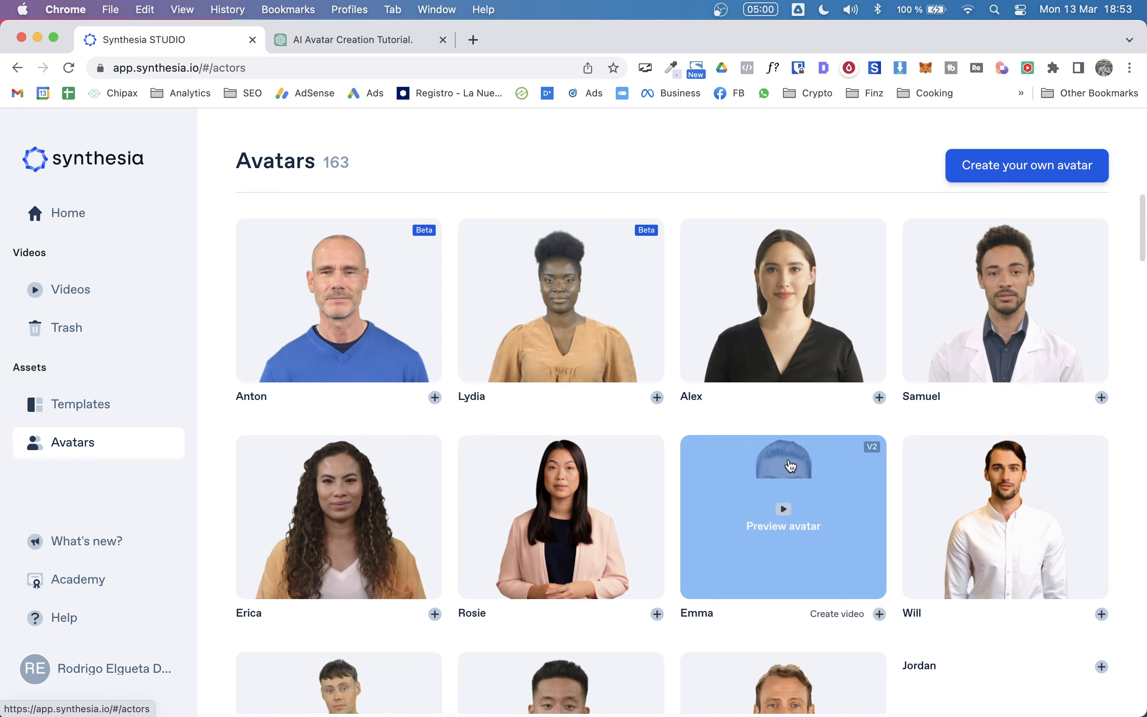
{"action": "mouse_move", "coordinate": [433, 244]}
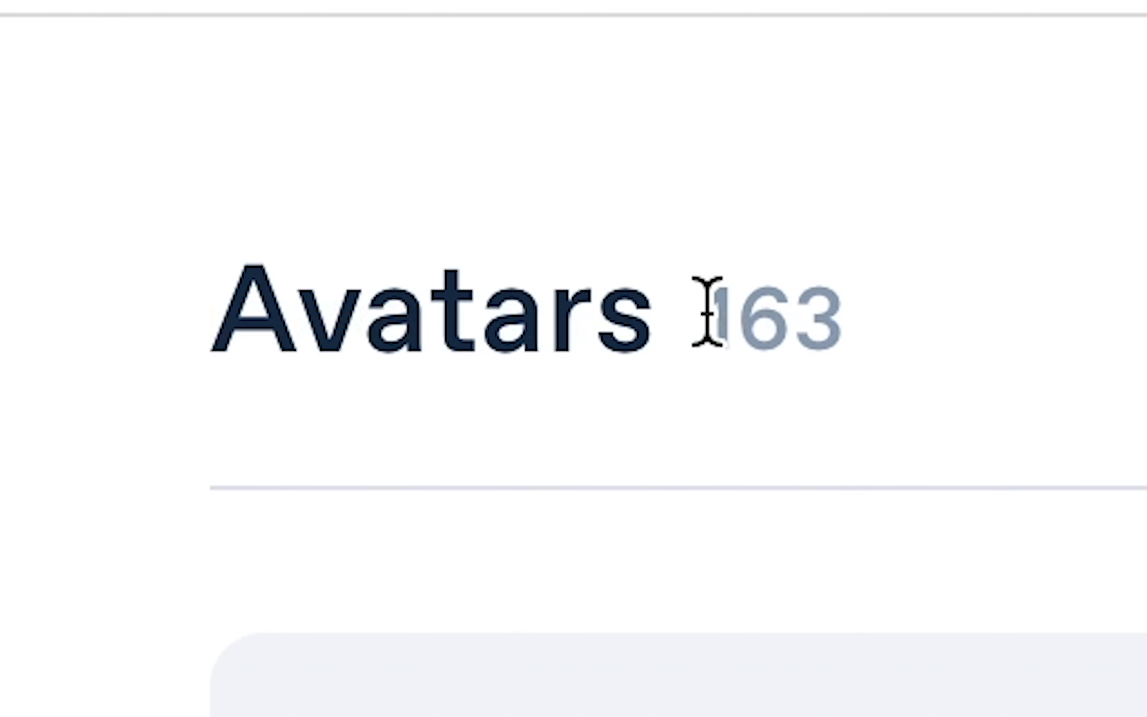
{"action": "left_click_drag", "start_coordinate": [706, 310], "coordinate": [1095, 351]}
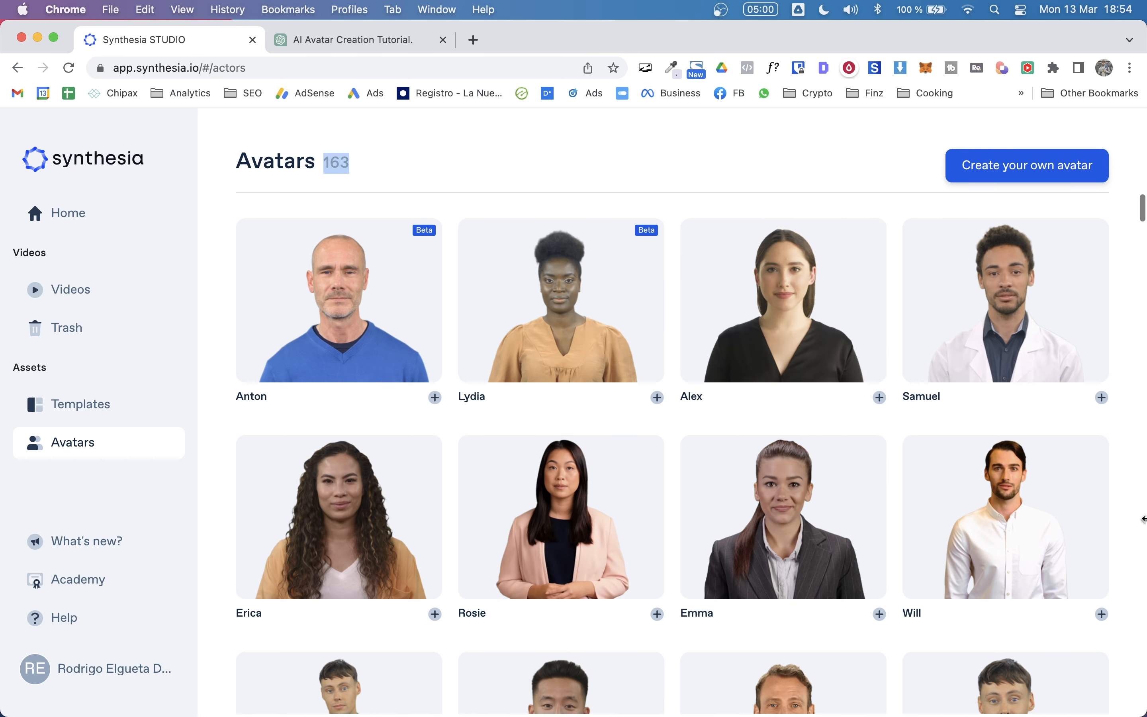
{"action": "scroll", "coordinate": [734, 545], "scroll_direction": "down", "scroll_amount": 5}
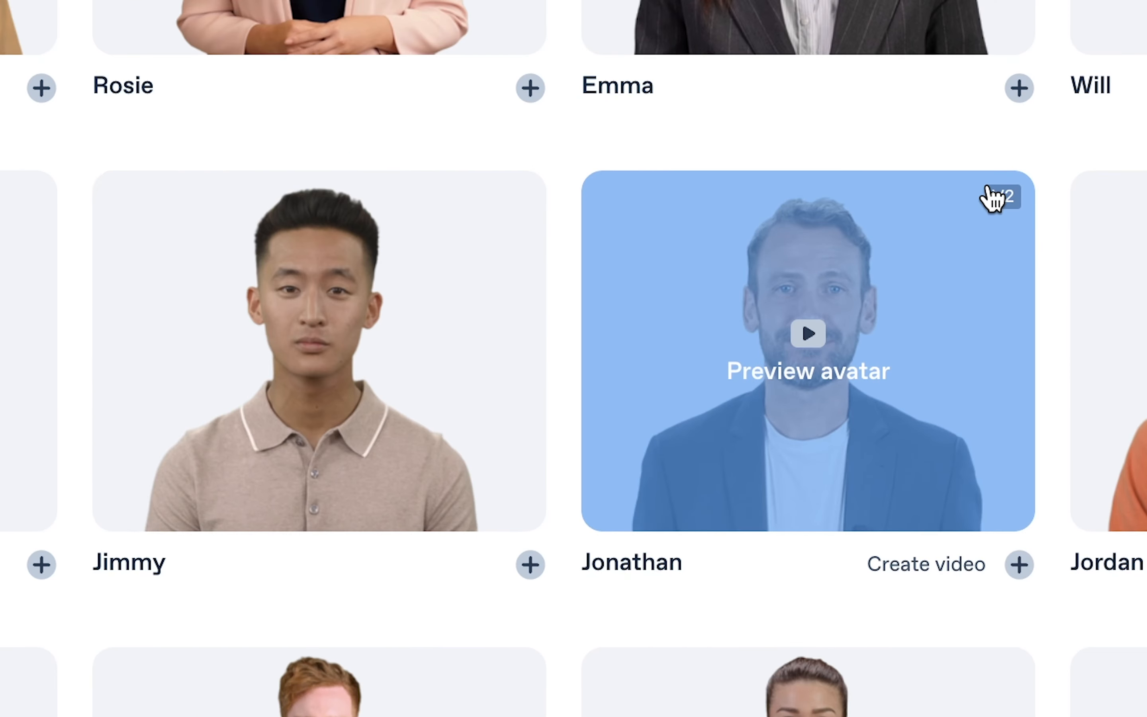
{"action": "mouse_move", "coordinate": [994, 199]}
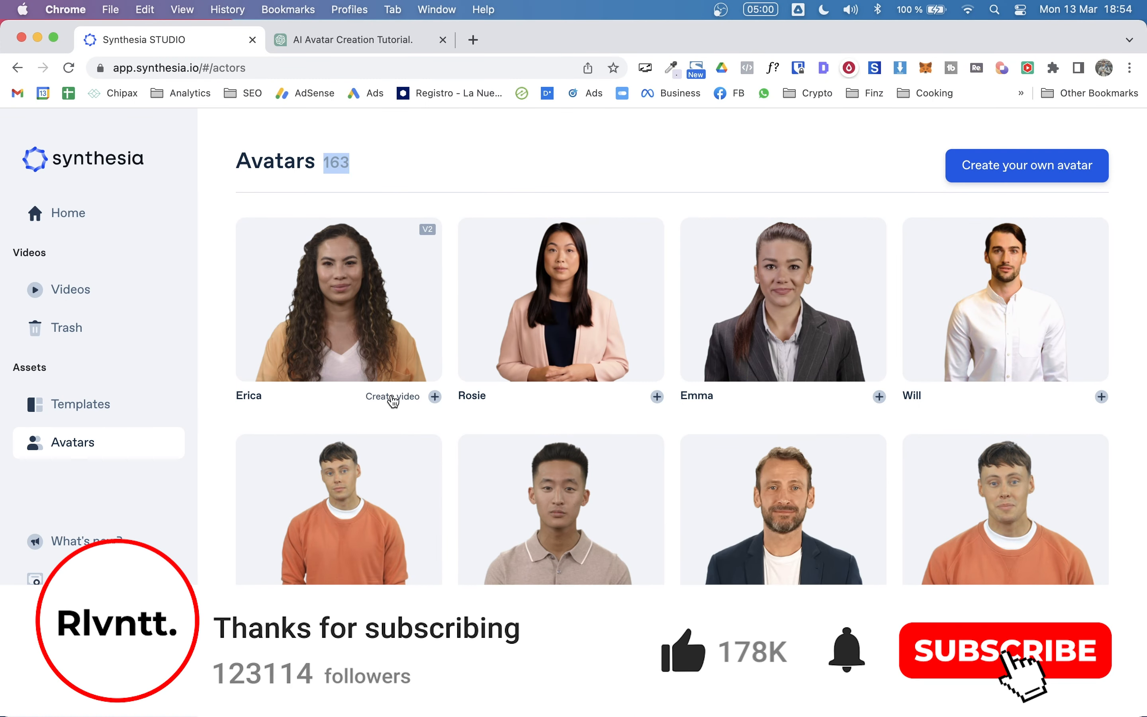
Browse the avatar collection, comparing avatars with V1 and V2 tags, and return to the start of the list
{"action": "scroll", "coordinate": [286, 458], "scroll_direction": "down", "scroll_amount": 1}
{"action": "scroll", "coordinate": [285, 458], "scroll_direction": "down", "scroll_amount": 4}
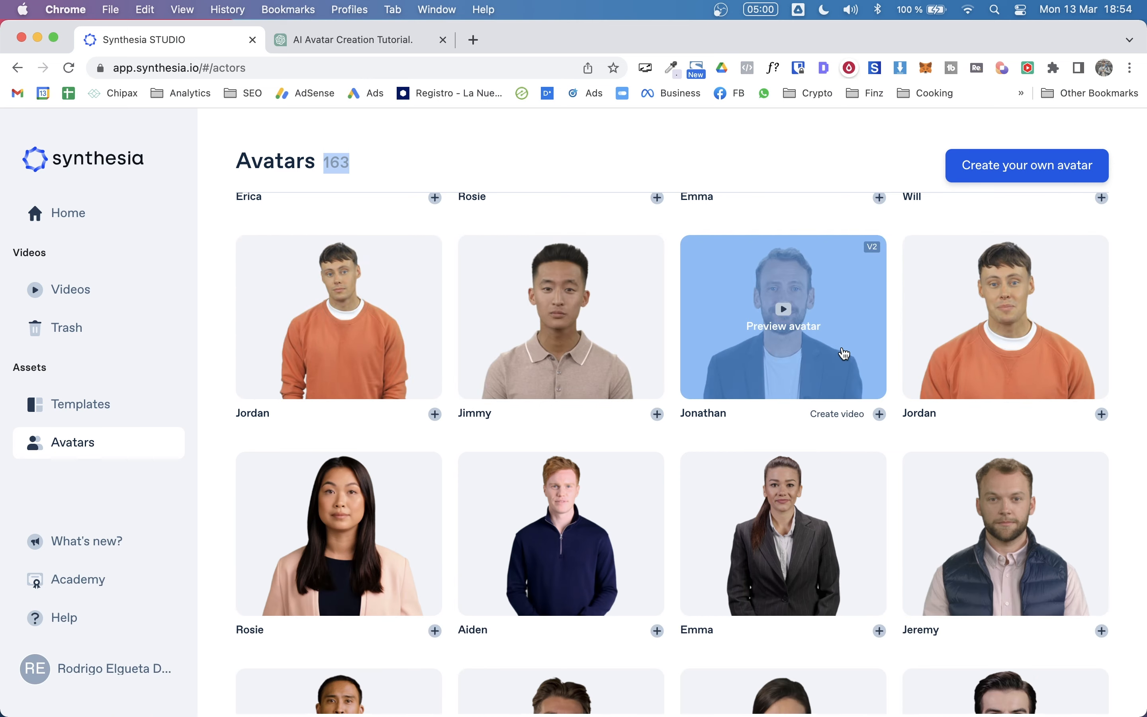
{"action": "scroll", "coordinate": [800, 526], "scroll_direction": "down", "scroll_amount": 20}
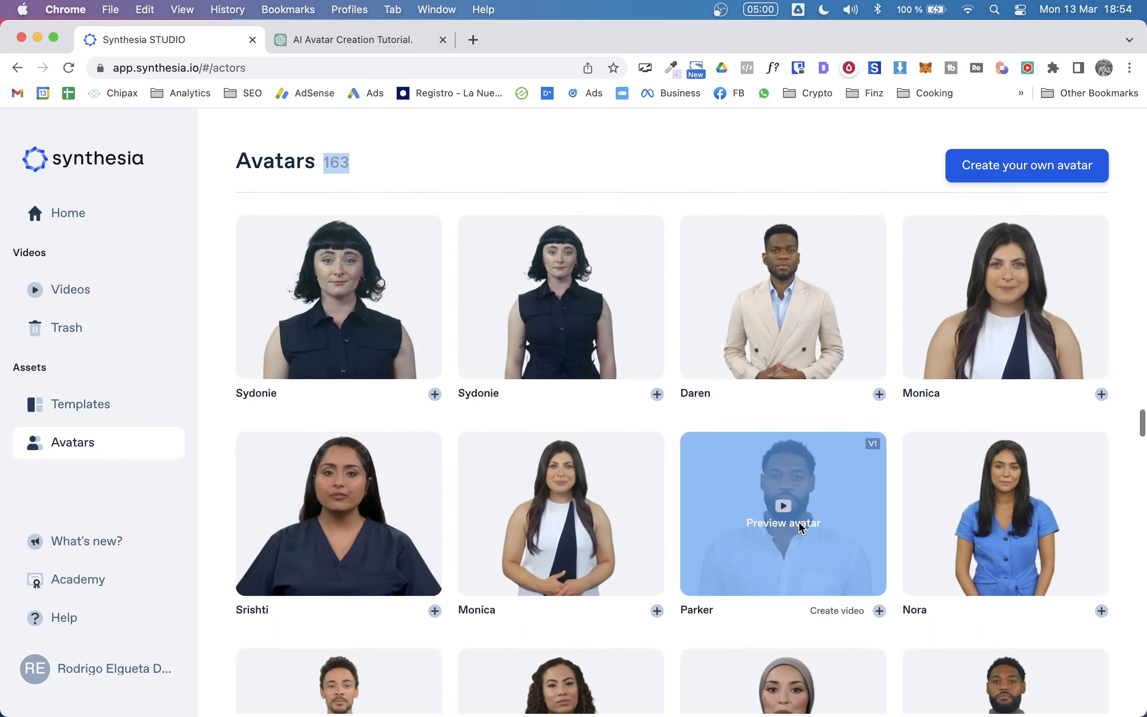
{"action": "scroll", "coordinate": [801, 528], "scroll_direction": "down", "scroll_amount": 5}
{"action": "scroll", "coordinate": [798, 530], "scroll_direction": "up", "scroll_amount": 4}
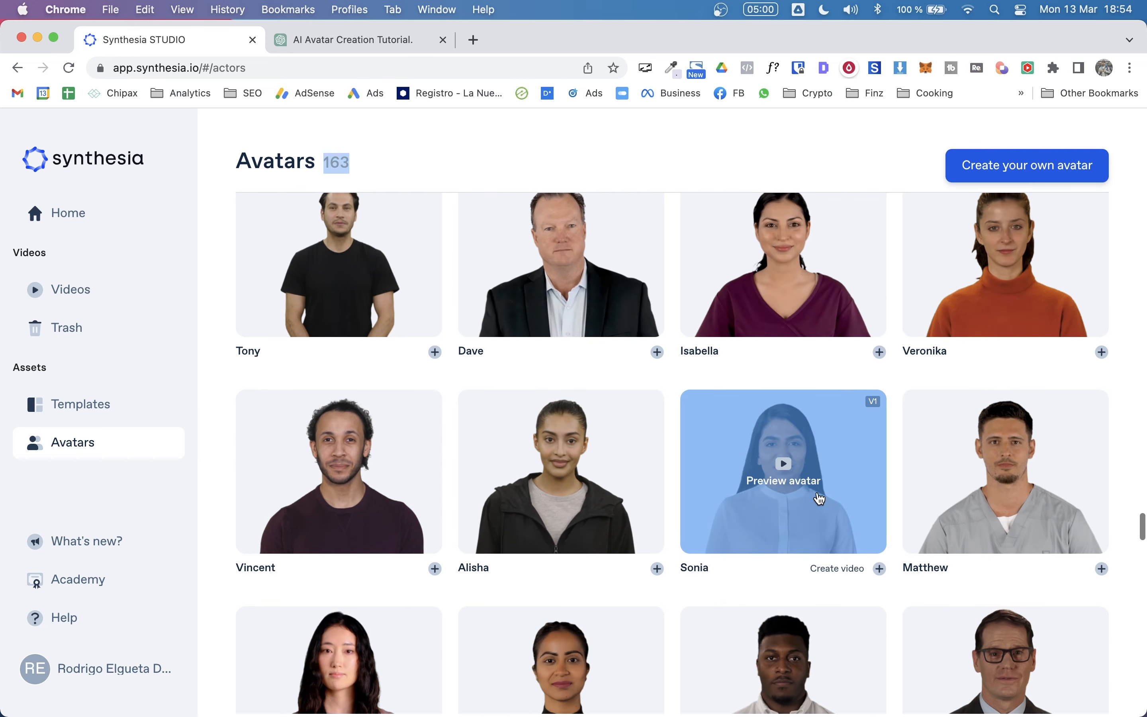
{"action": "mouse_move", "coordinate": [872, 408]}
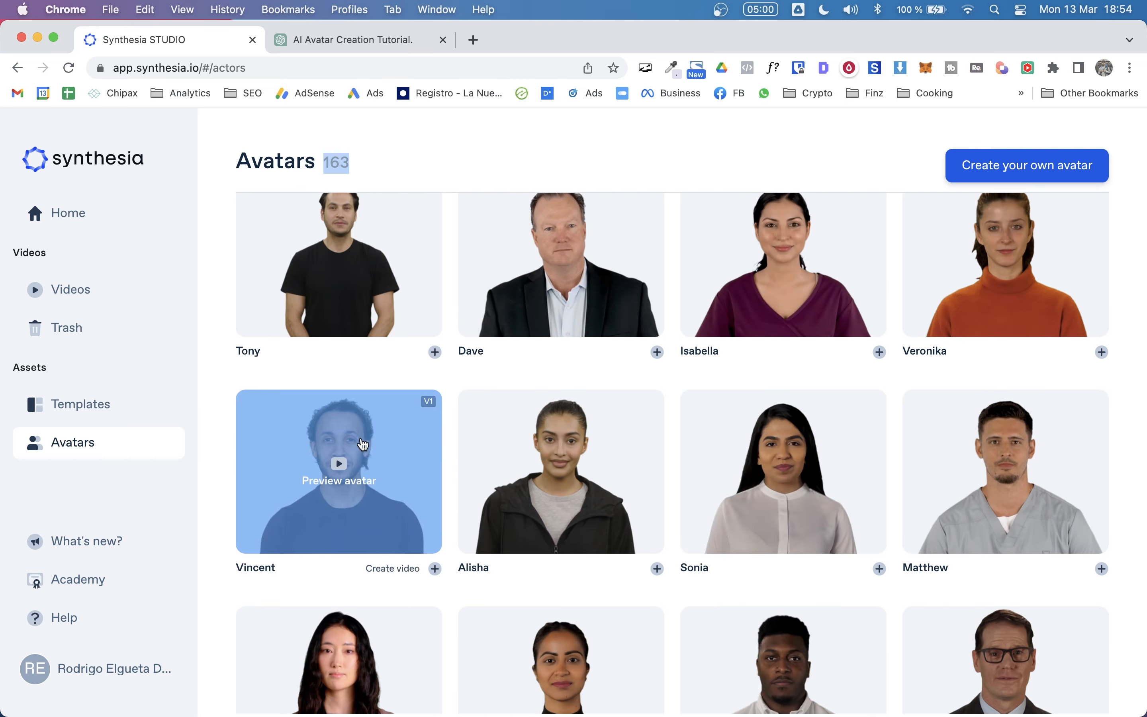
{"action": "scroll", "coordinate": [351, 403], "scroll_direction": "up", "scroll_amount": 20}
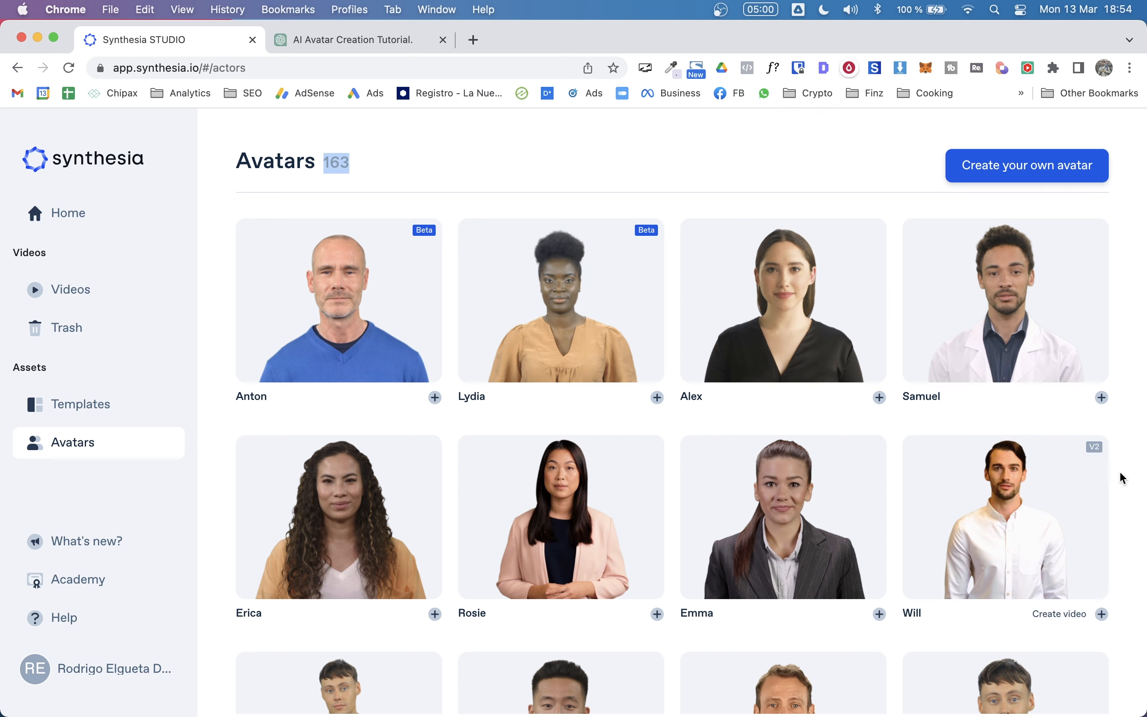
{"action": "scroll", "coordinate": [1121, 479], "scroll_direction": "down", "scroll_amount": 5}
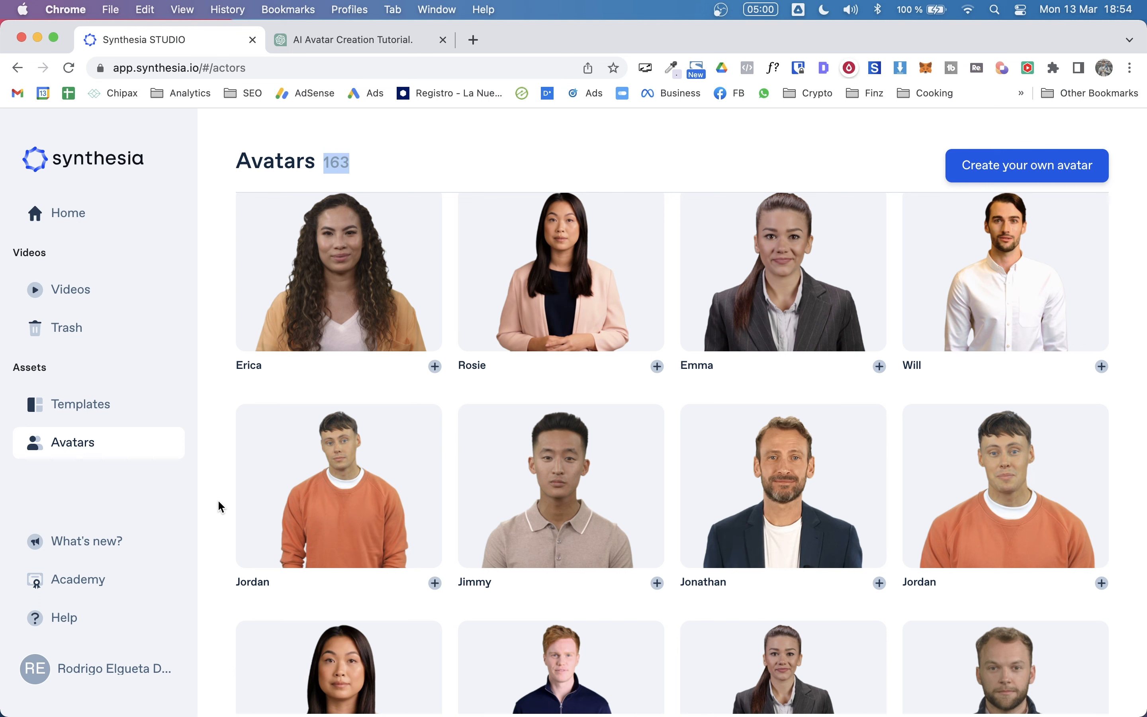
{"action": "scroll", "coordinate": [218, 501], "scroll_direction": "down", "scroll_amount": 5}
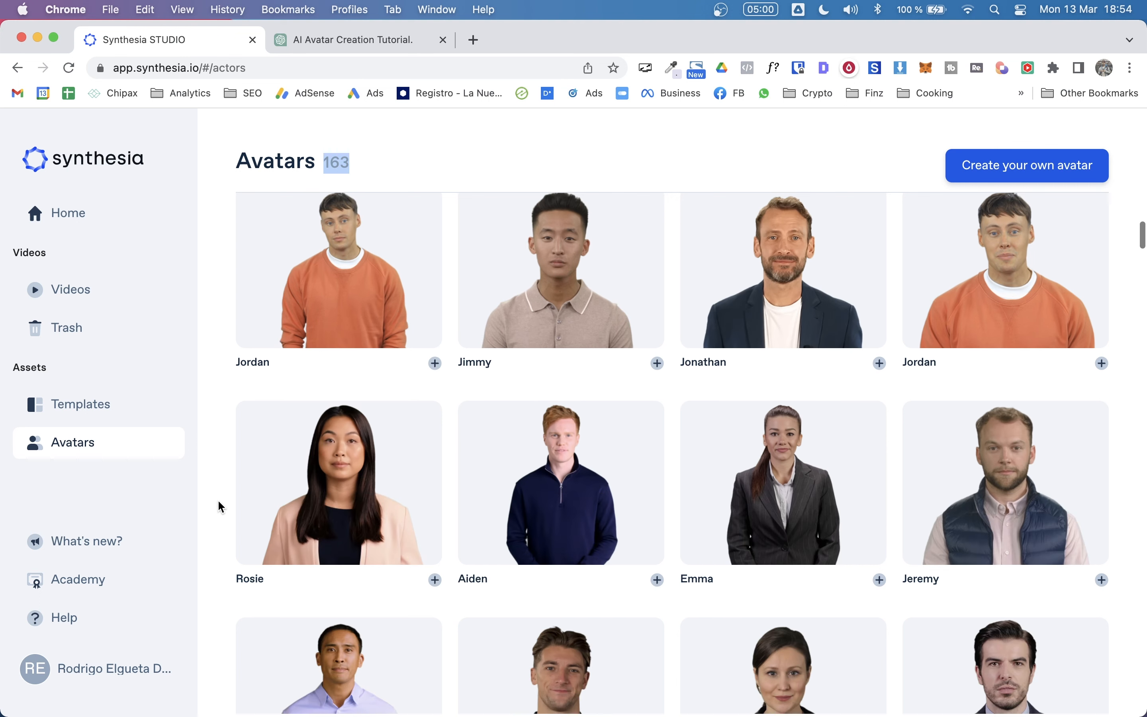
{"action": "scroll", "coordinate": [219, 500], "scroll_direction": "up", "scroll_amount": 10}
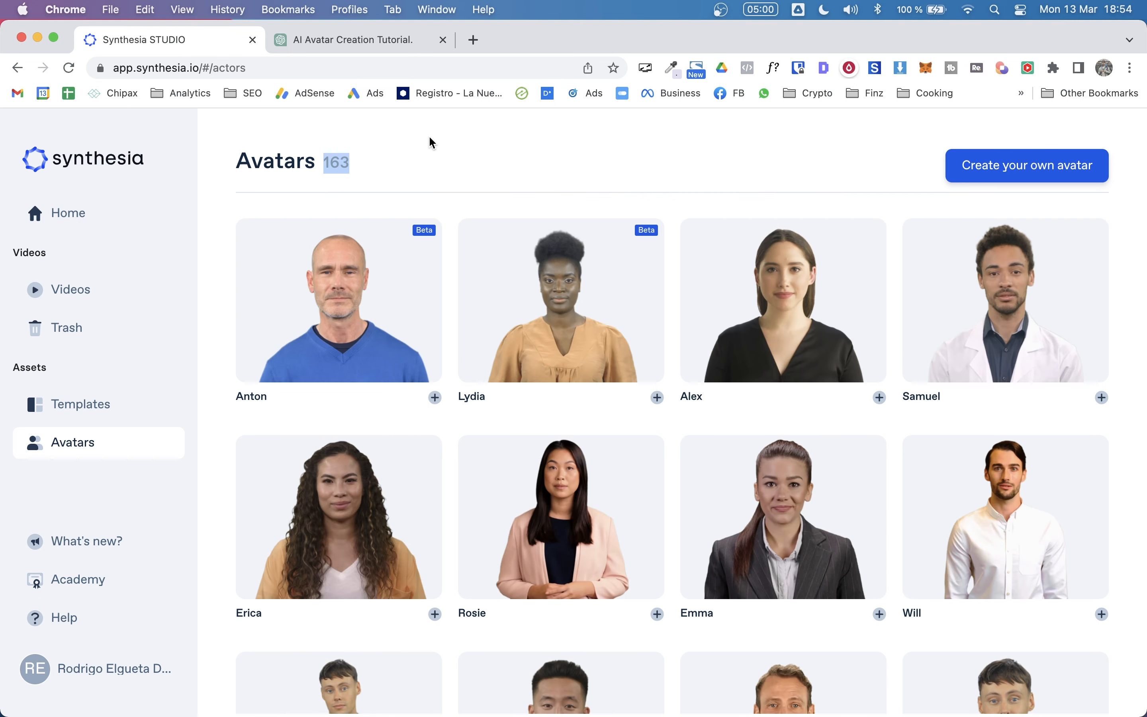
Start a new video from the studio's home page and look through the Synthesia templates offered for it
{"action": "left_click", "coordinate": [66, 212]}
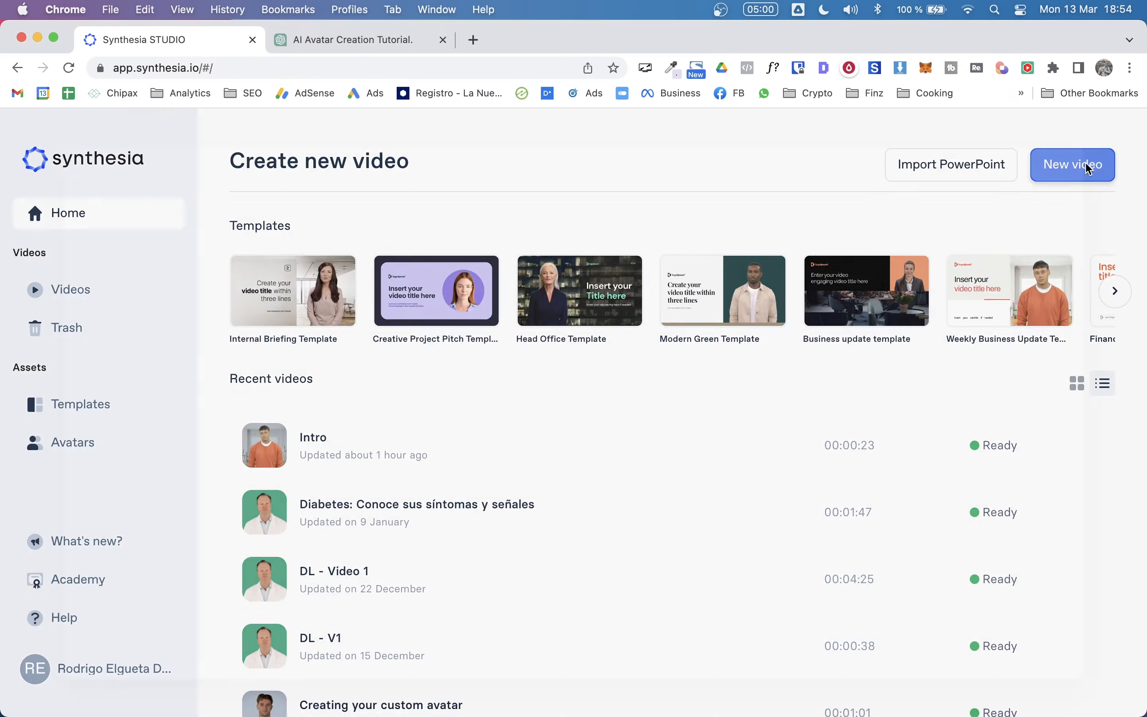
{"action": "left_click", "coordinate": [943, 313]}
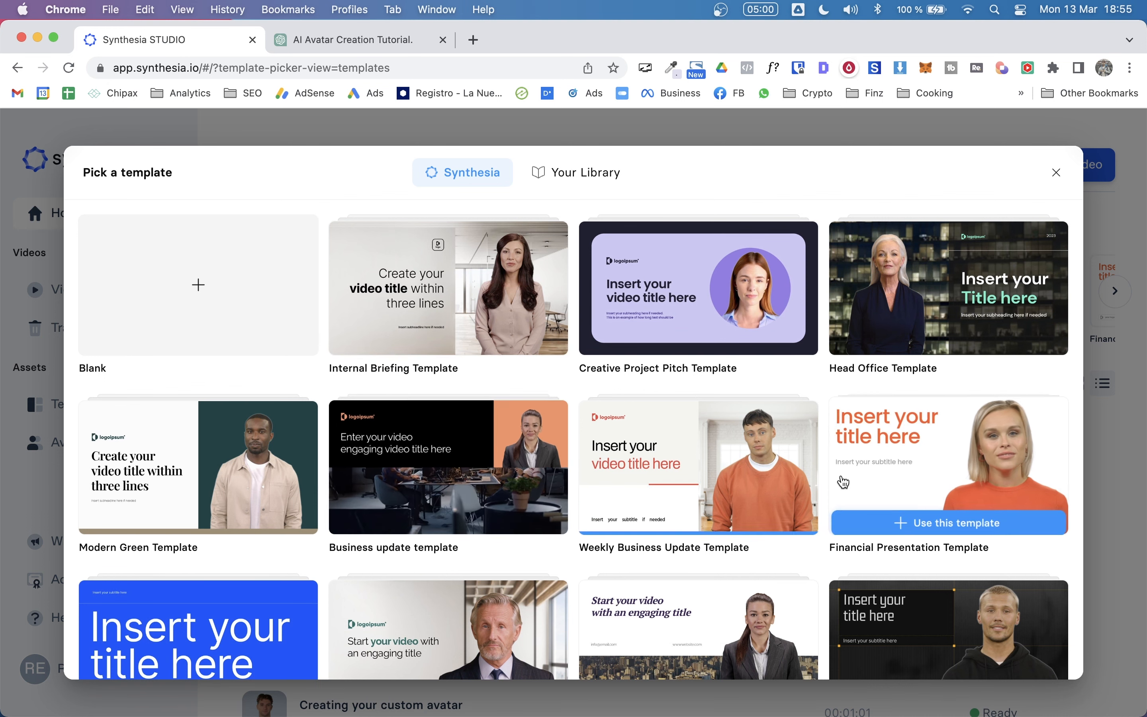
{"action": "scroll", "coordinate": [842, 478], "scroll_direction": "down", "scroll_amount": 3}
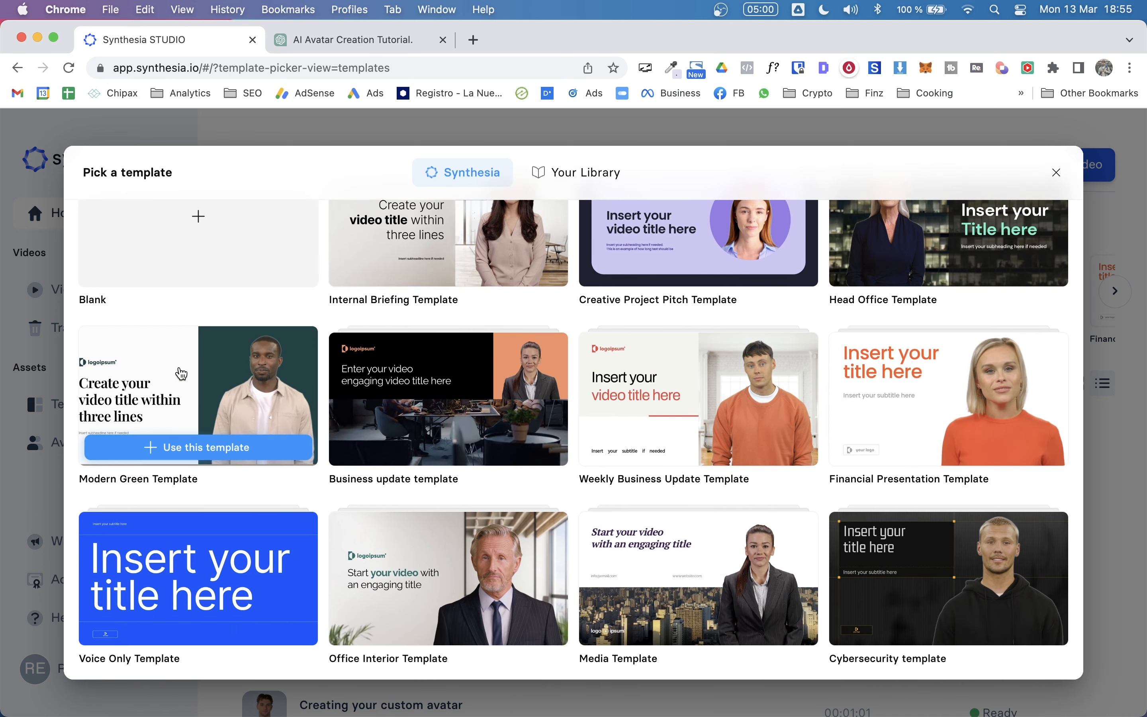
Open the Modern Green Template's preview and look through all of its scenes
{"action": "left_click", "coordinate": [192, 409]}
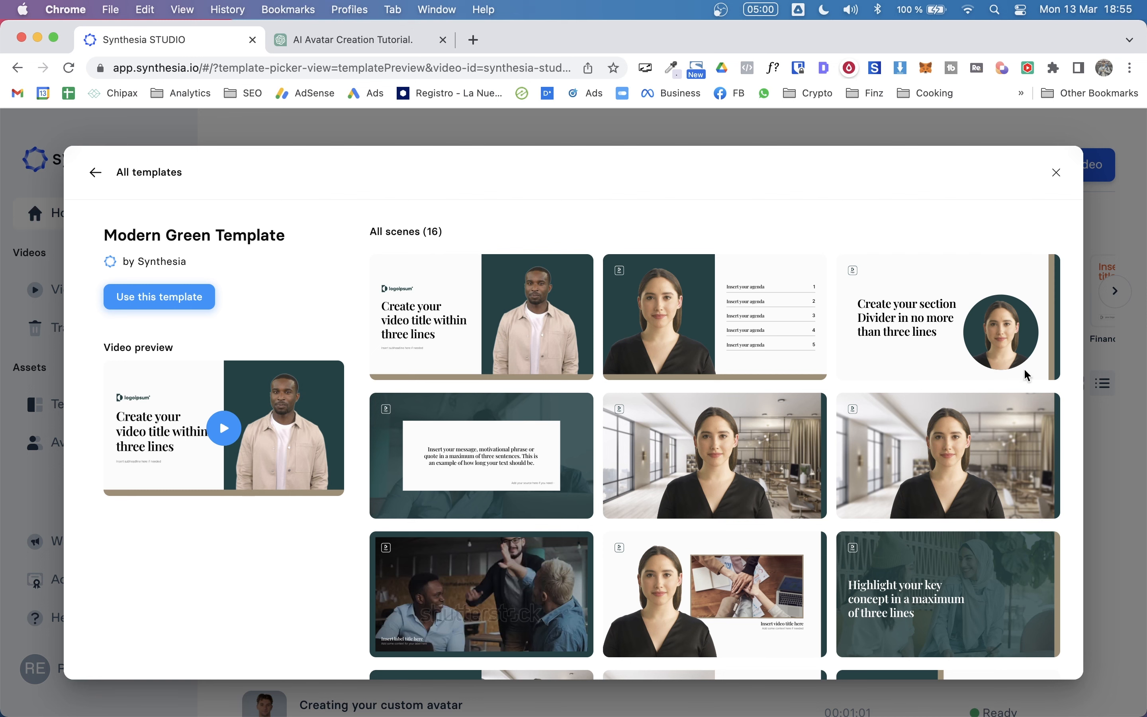
{"action": "scroll", "coordinate": [941, 615], "scroll_direction": "down", "scroll_amount": 5}
{"action": "scroll", "coordinate": [941, 615], "scroll_direction": "up", "scroll_amount": 5}
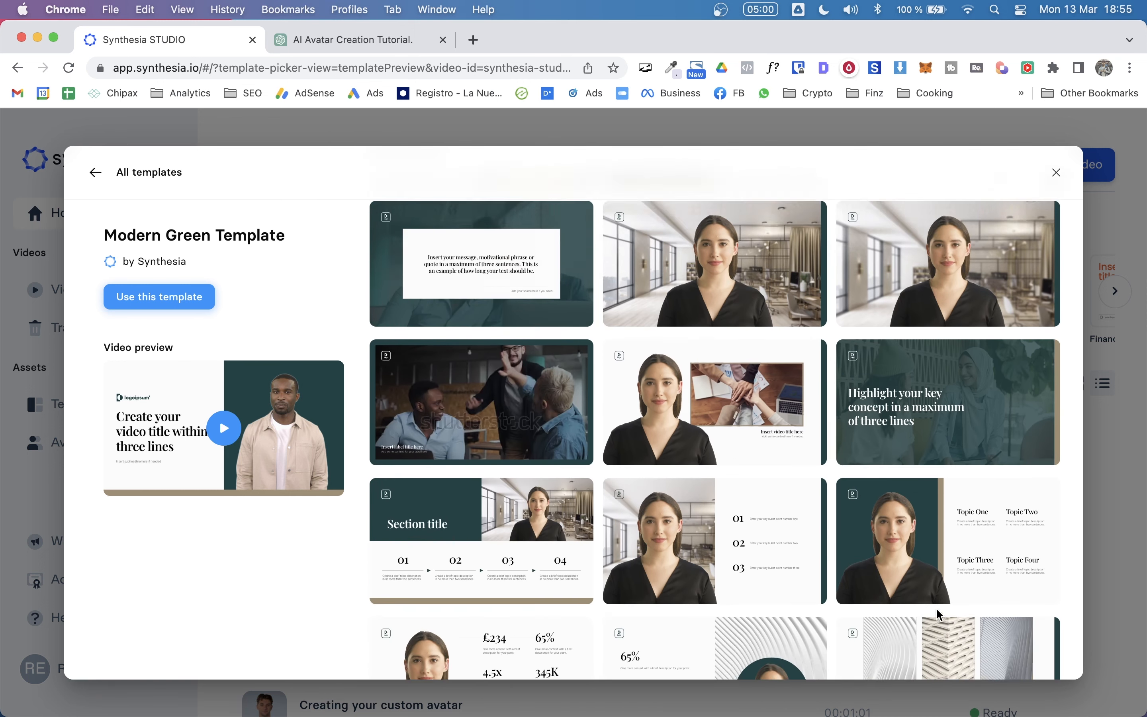
Review the Modern Green Template's scenes once more and create a new video from that template
{"action": "scroll", "coordinate": [940, 616], "scroll_direction": "up", "scroll_amount": 1}
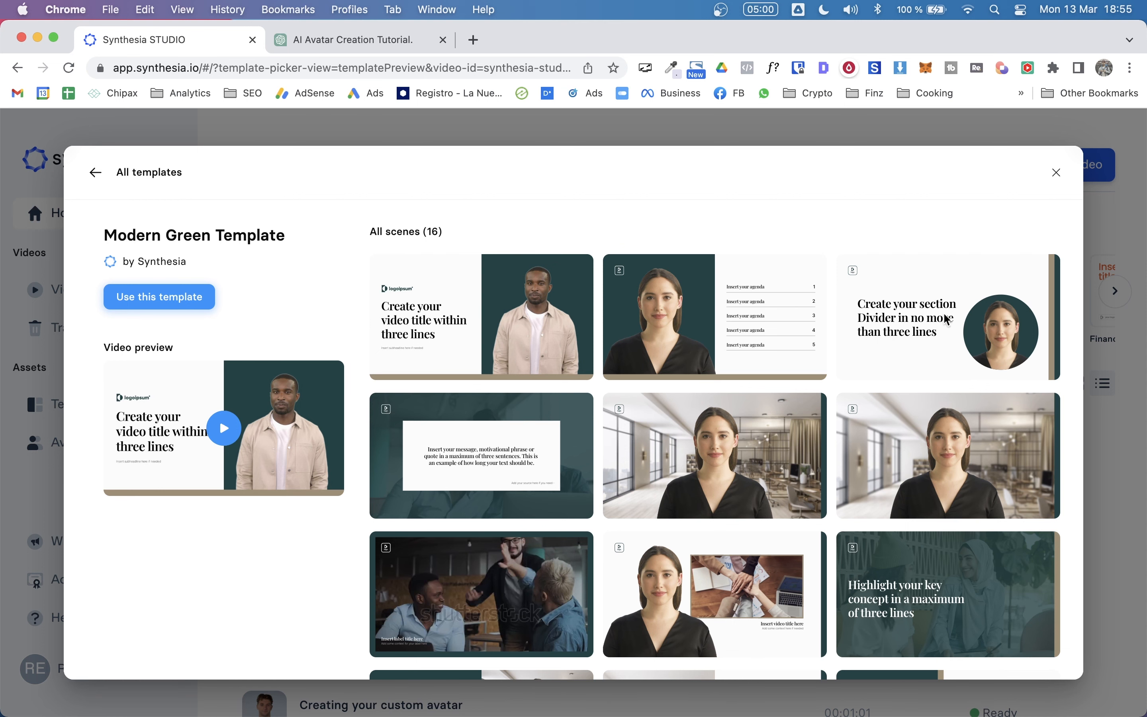
{"action": "scroll", "coordinate": [927, 409], "scroll_direction": "down", "scroll_amount": 6}
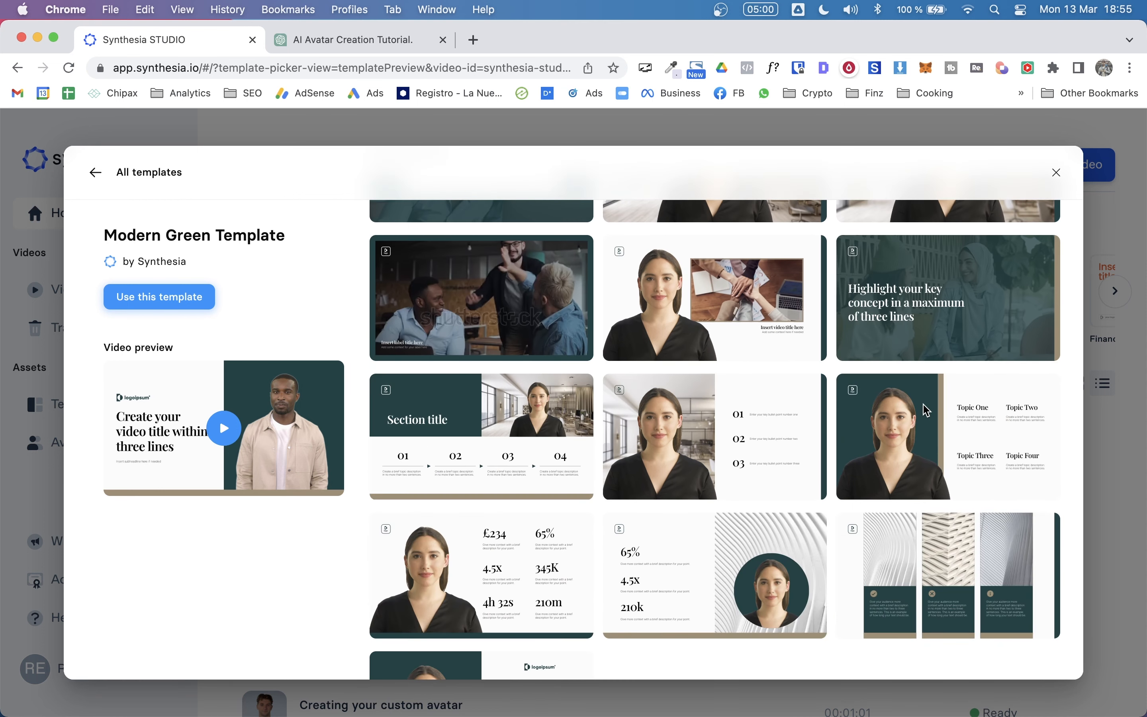
{"action": "scroll", "coordinate": [971, 317], "scroll_direction": "up", "scroll_amount": 3}
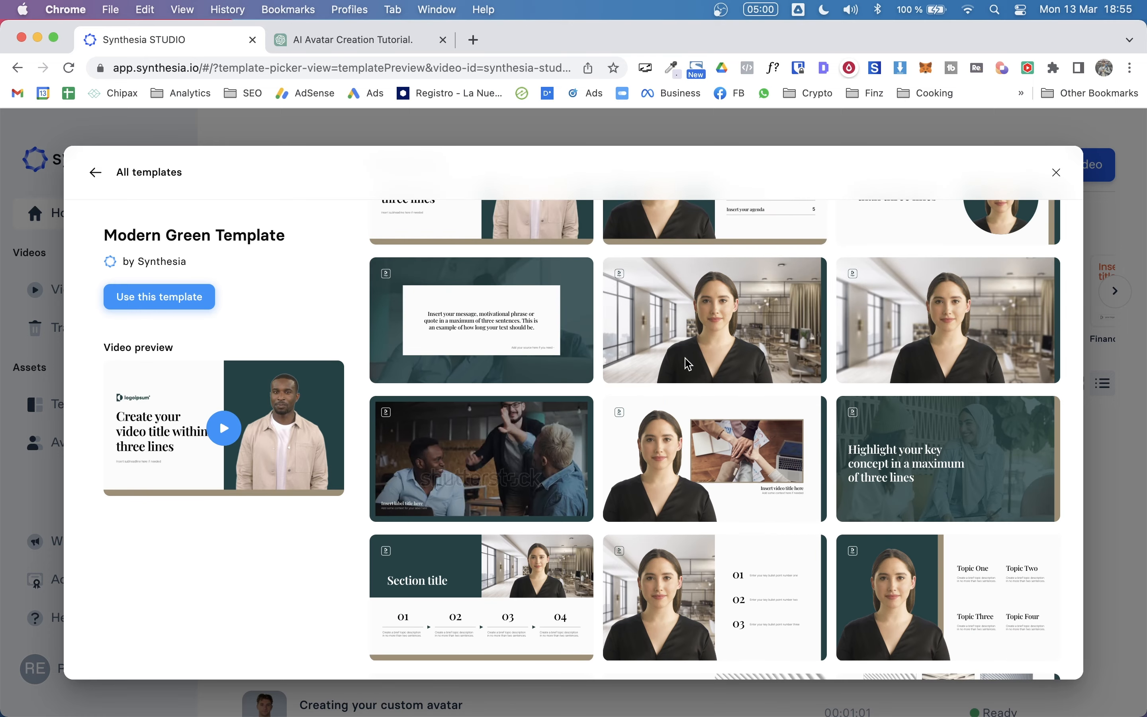
{"action": "scroll", "coordinate": [688, 364], "scroll_direction": "up", "scroll_amount": 3}
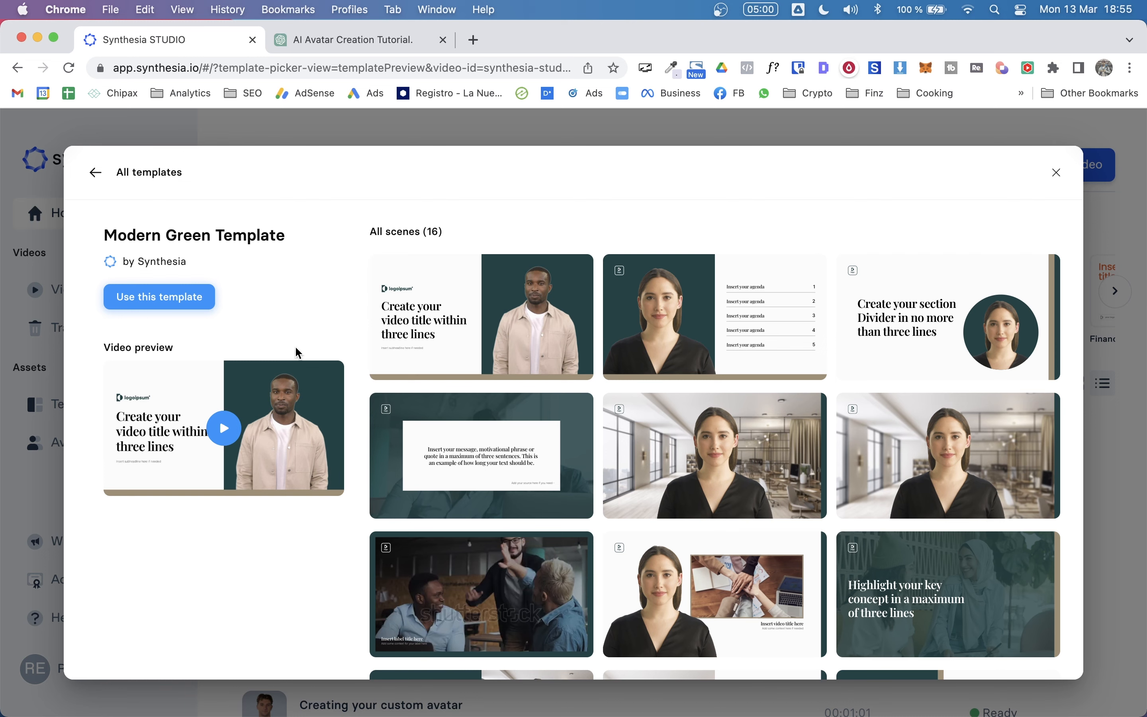
{"action": "left_click", "coordinate": [159, 297]}
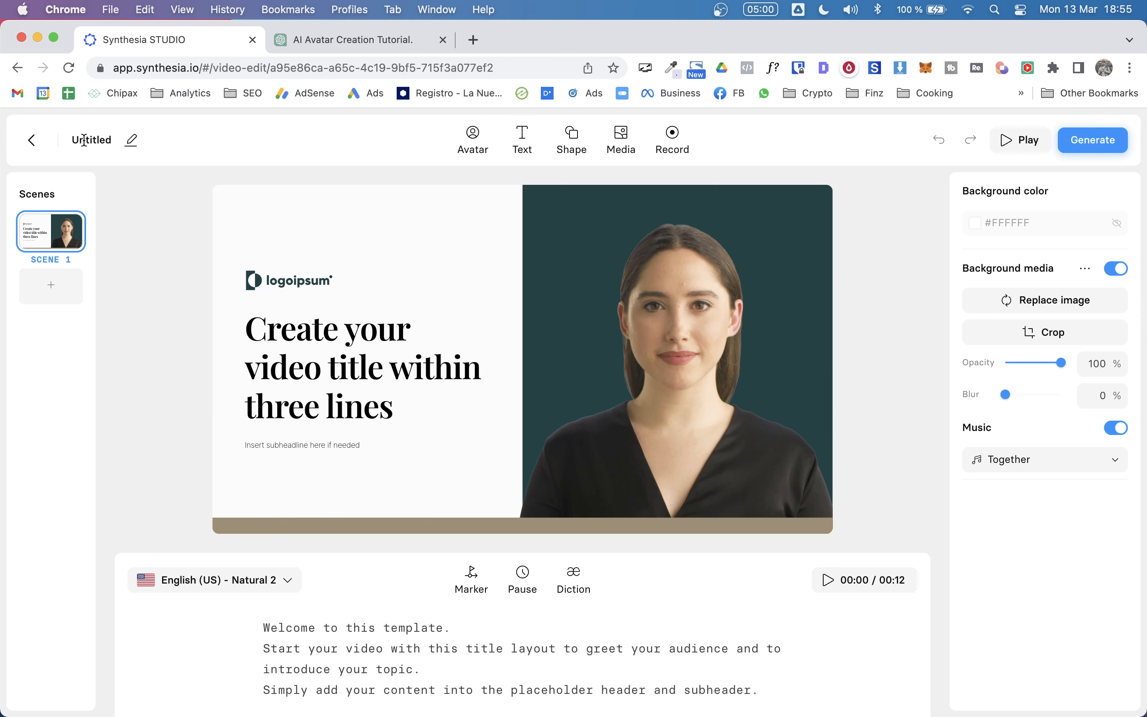
Rename the untitled video as "Intro video"
{"action": "left_click", "coordinate": [84, 140]}
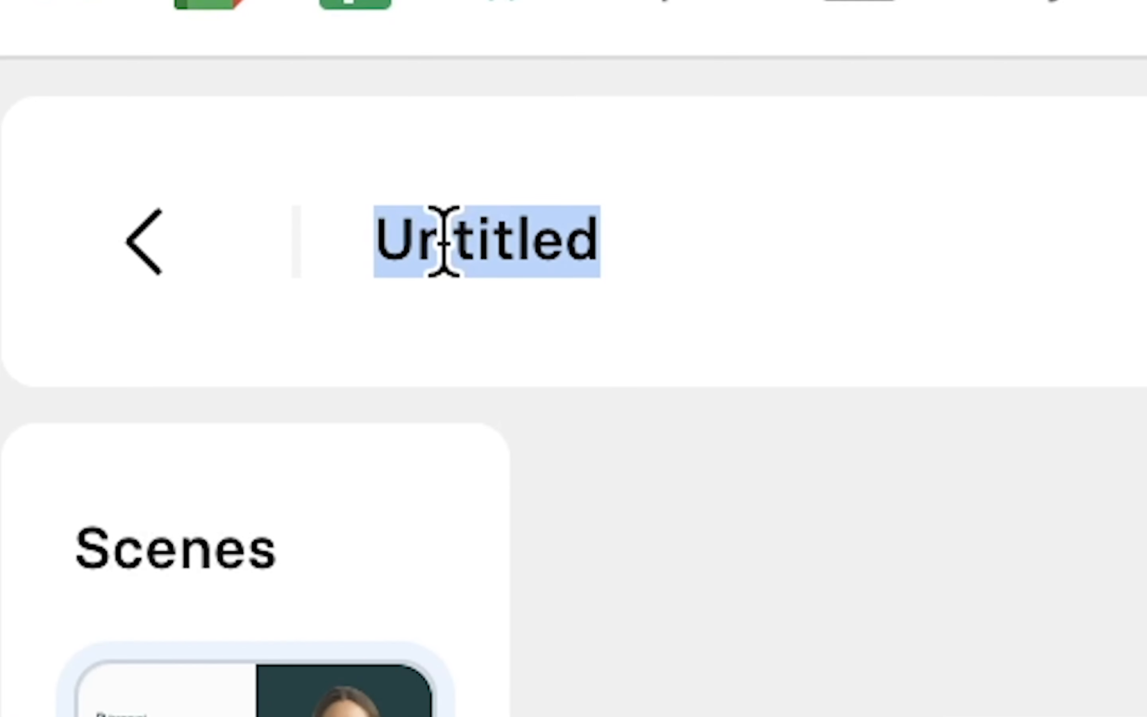
{"action": "type", "text": "Intro video"}
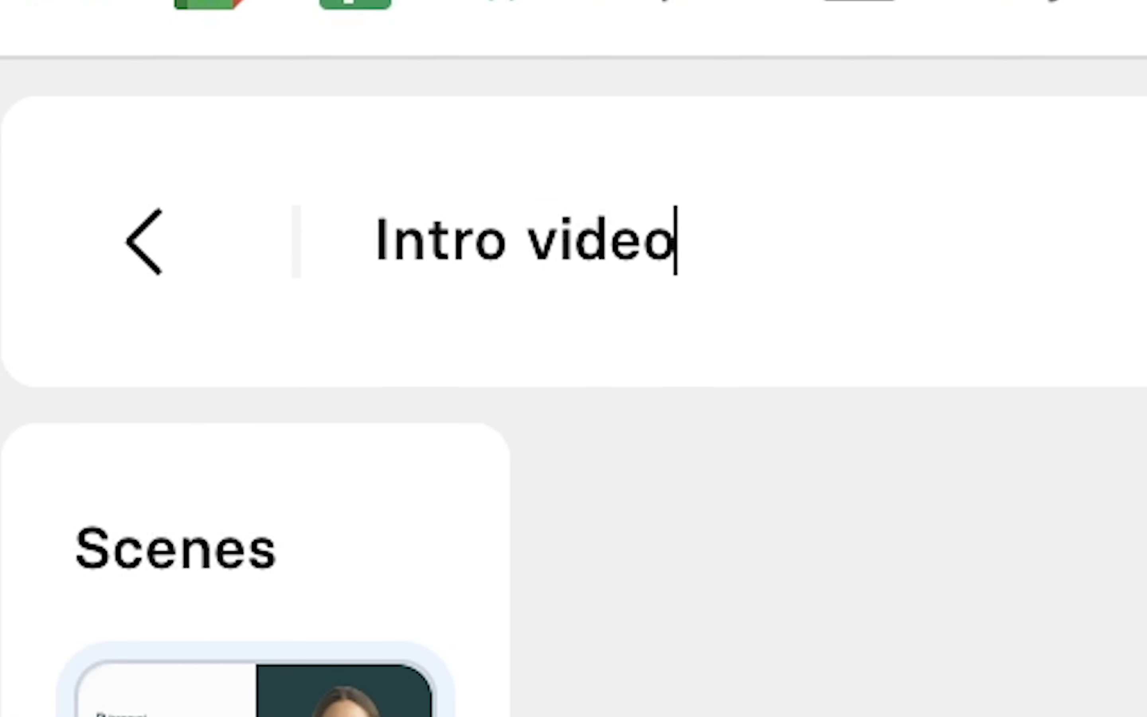
{"action": "key", "text": "Return"}
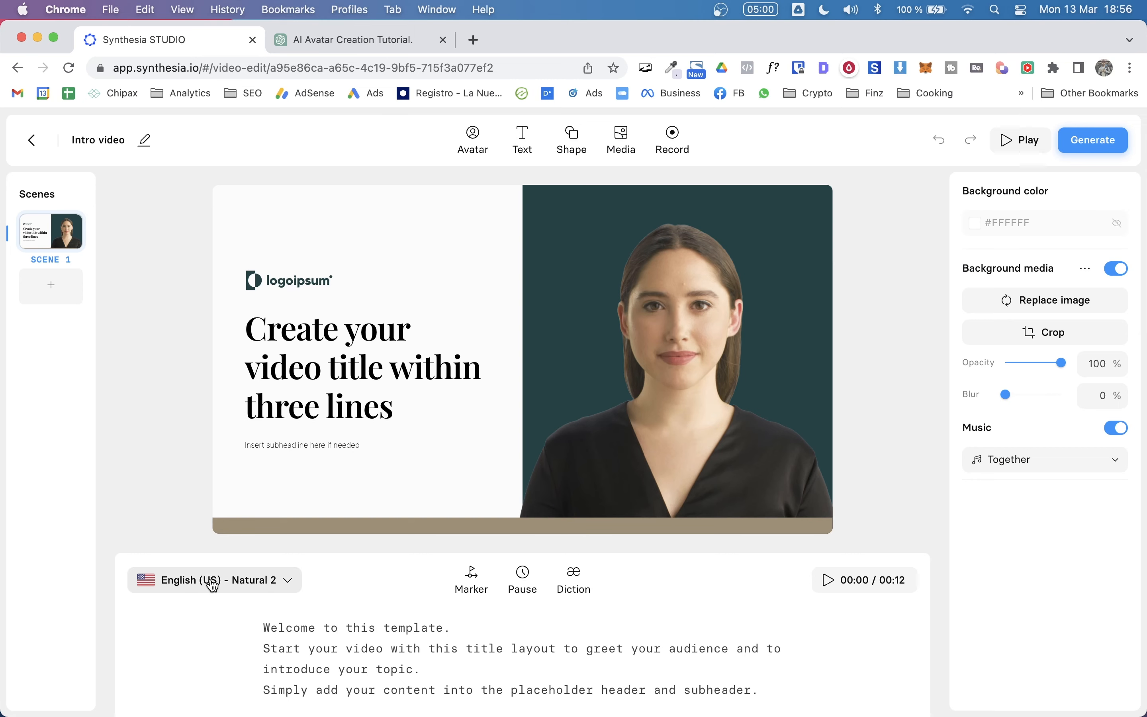
View the recommended voices for the script and the avatar's layout options, leaving both as they are
{"action": "left_click", "coordinate": [213, 585]}
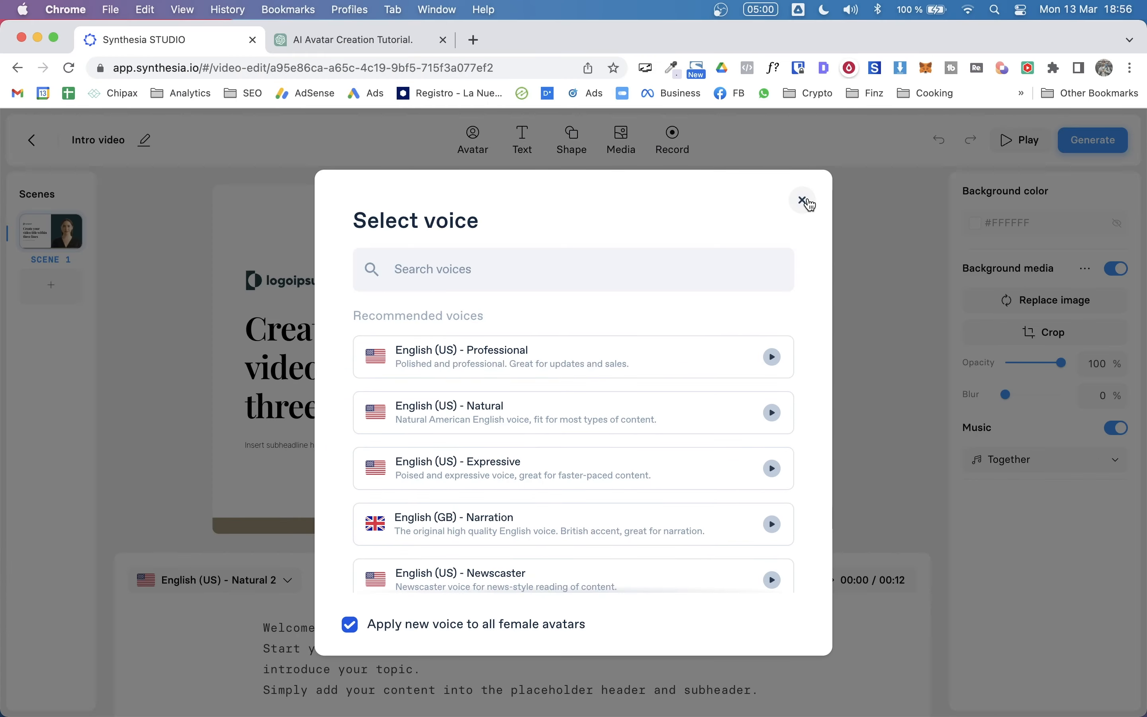
{"action": "left_click", "coordinate": [804, 202]}
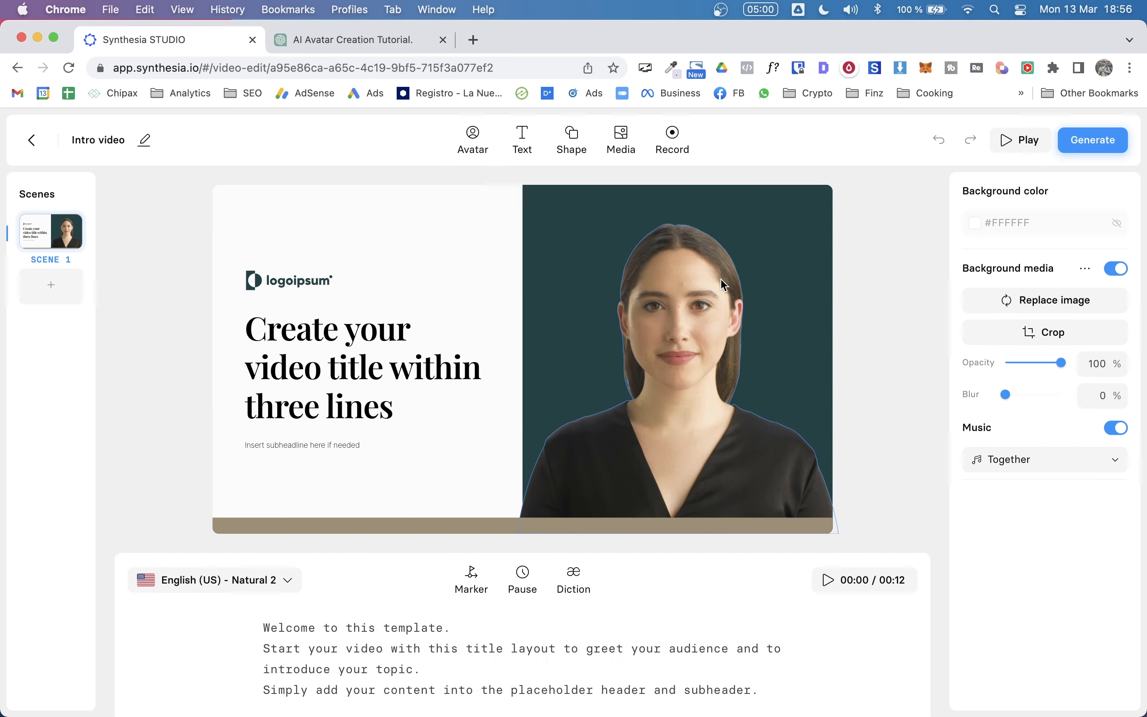
{"action": "left_click", "coordinate": [893, 383]}
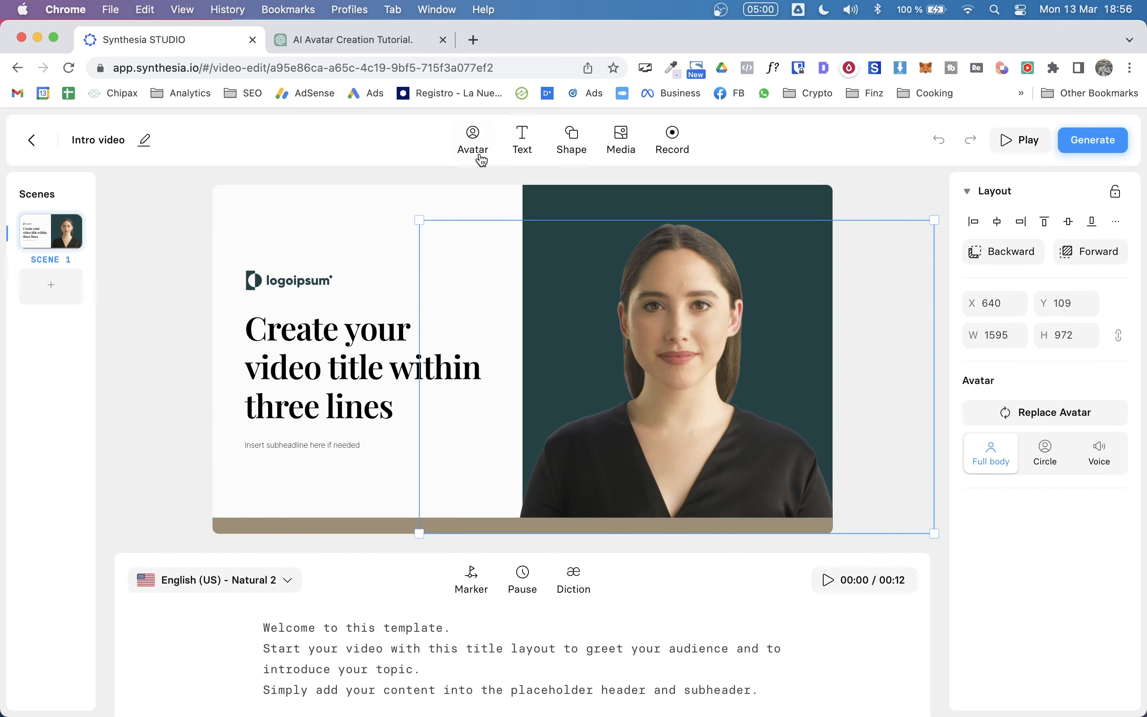
{"action": "left_click", "coordinate": [482, 159]}
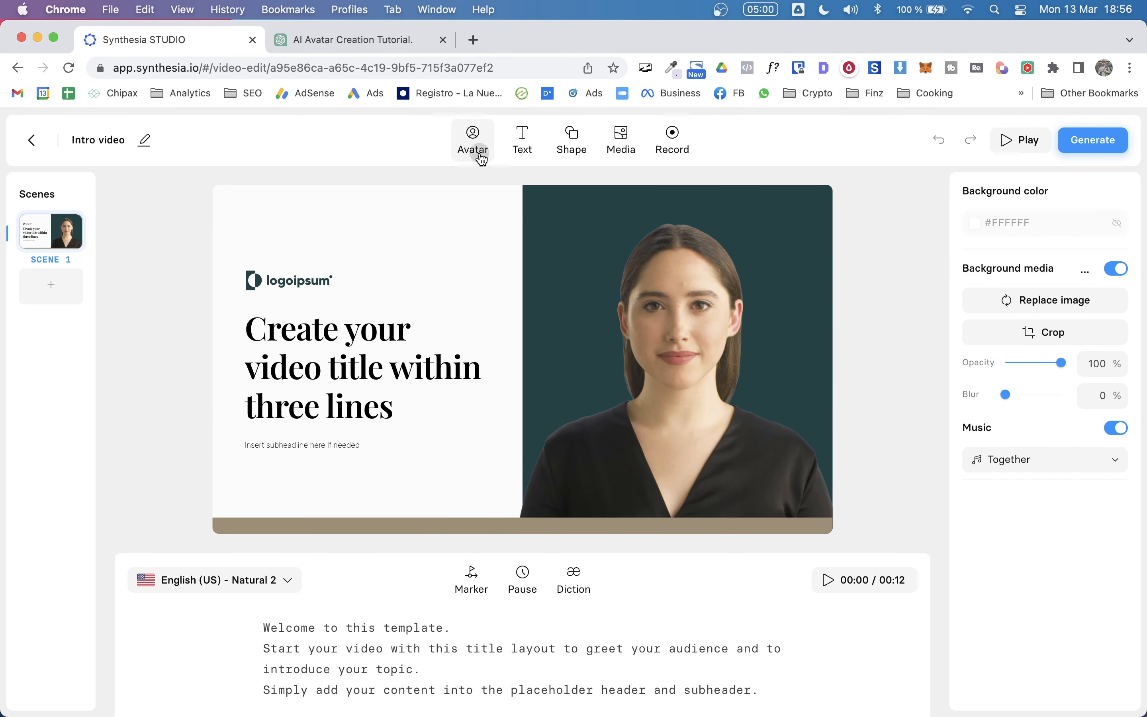
{"action": "left_click", "coordinate": [396, 153]}
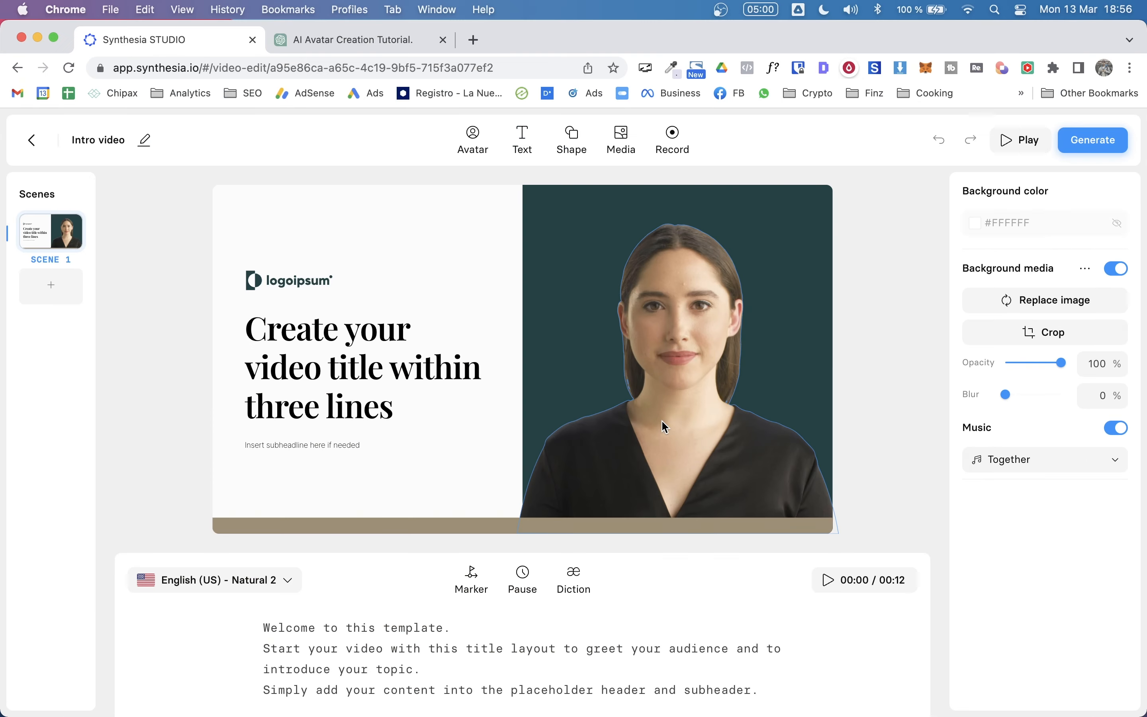
Align the avatar to the canvas's left edge, to its horizontal centre, and finally to its right edge
{"action": "left_click", "coordinate": [305, 475]}
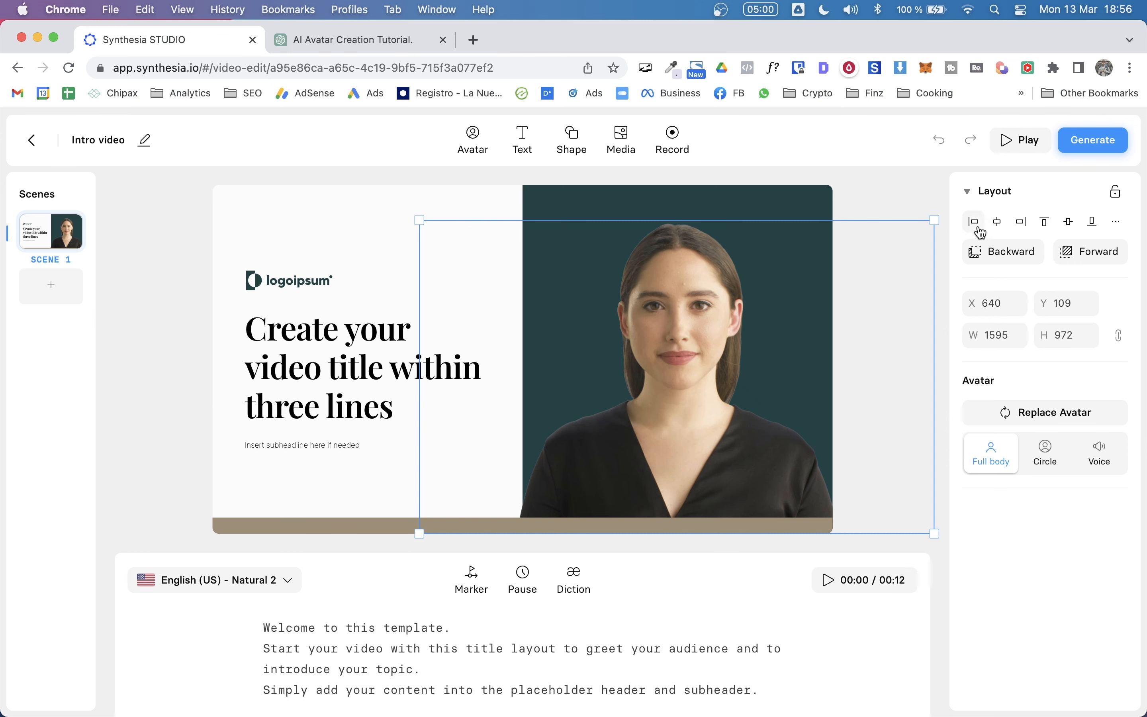
{"action": "left_click", "coordinate": [976, 223]}
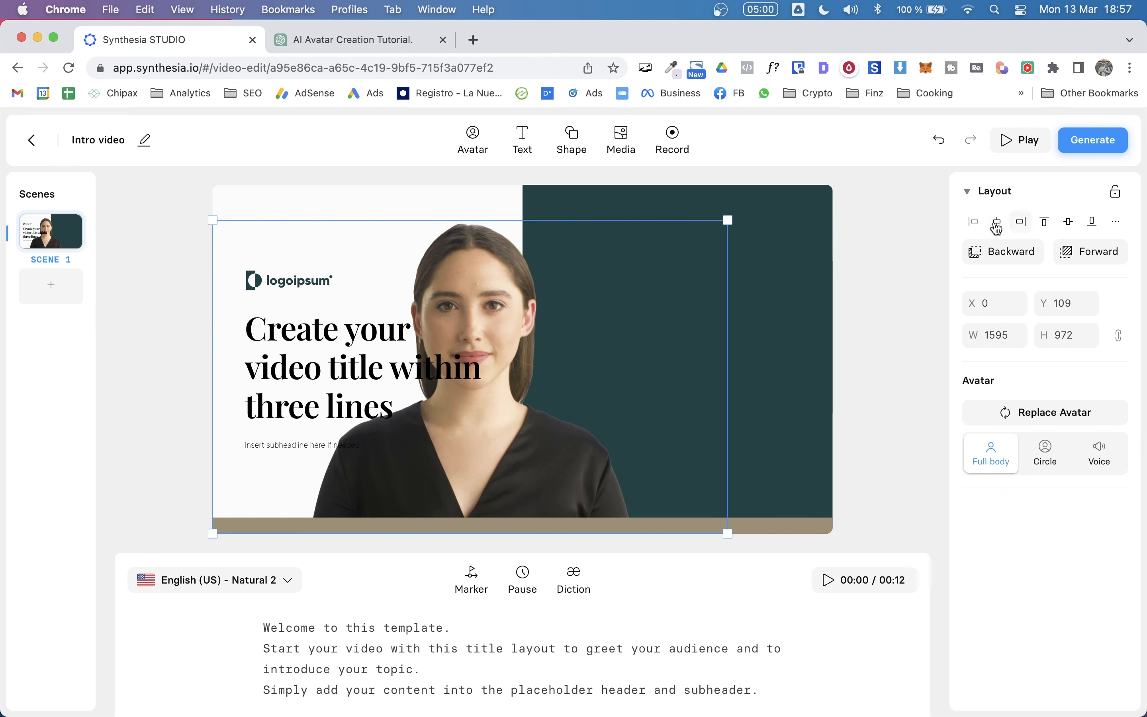
{"action": "left_click", "coordinate": [998, 226]}
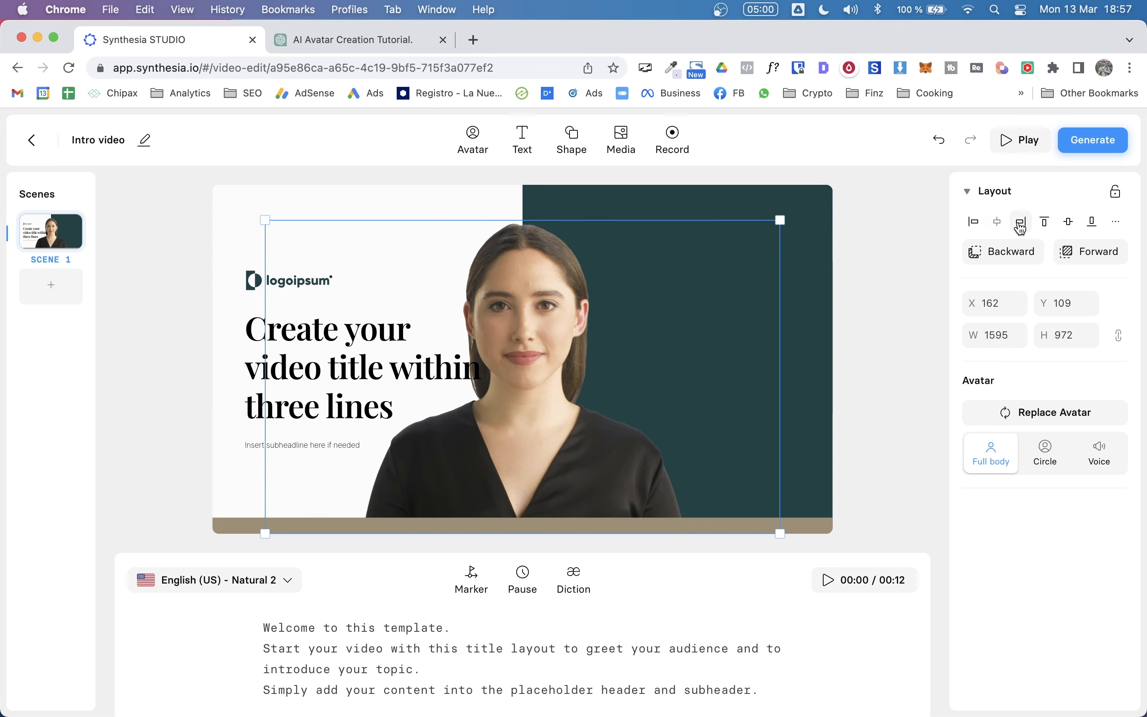
{"action": "left_click", "coordinate": [1022, 223]}
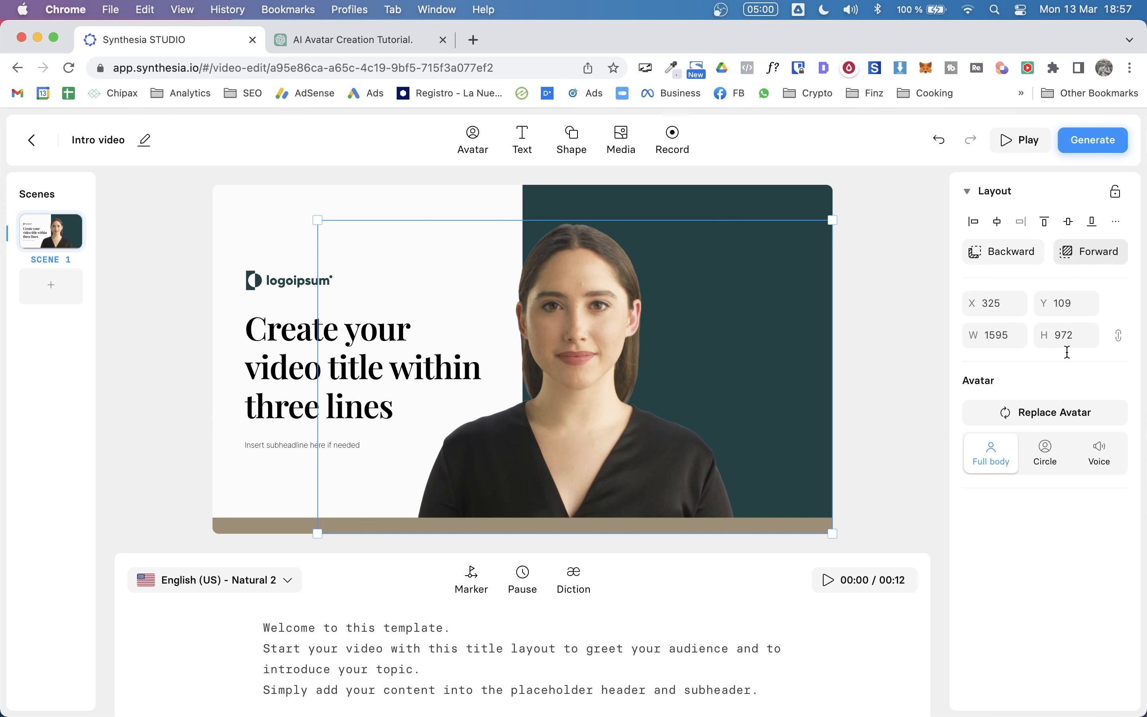
Try the Circle style on the avatar, return it to Full body and deselect it
{"action": "left_click", "coordinate": [1054, 460]}
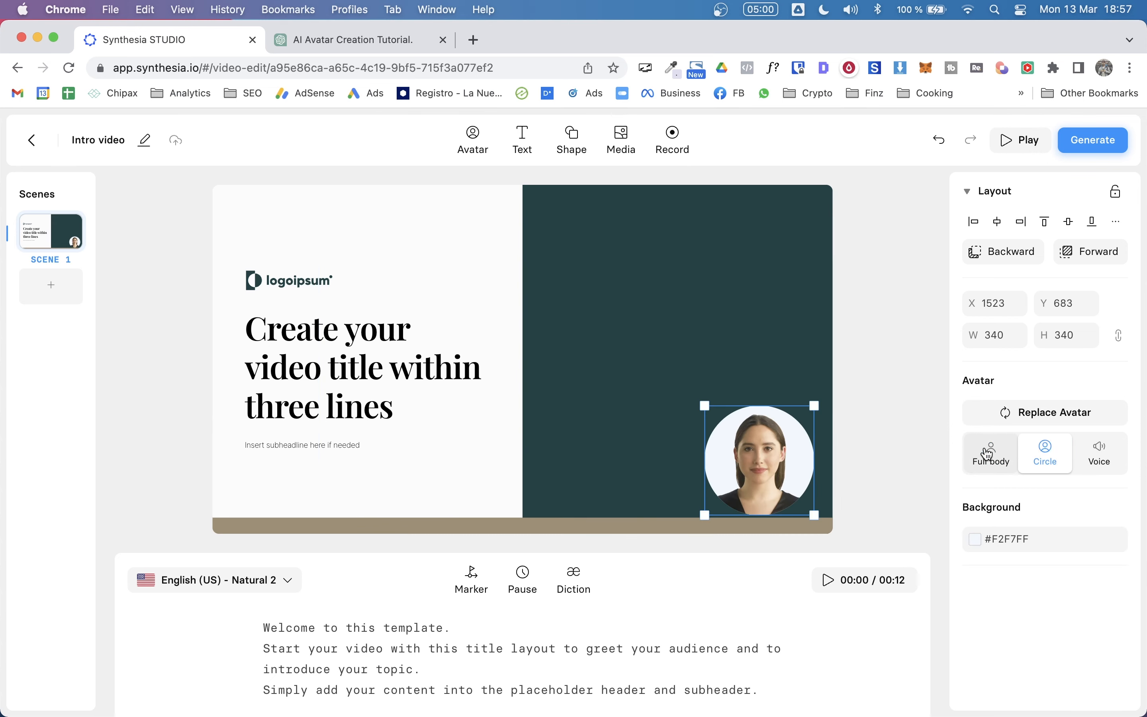
{"action": "left_click", "coordinate": [990, 454]}
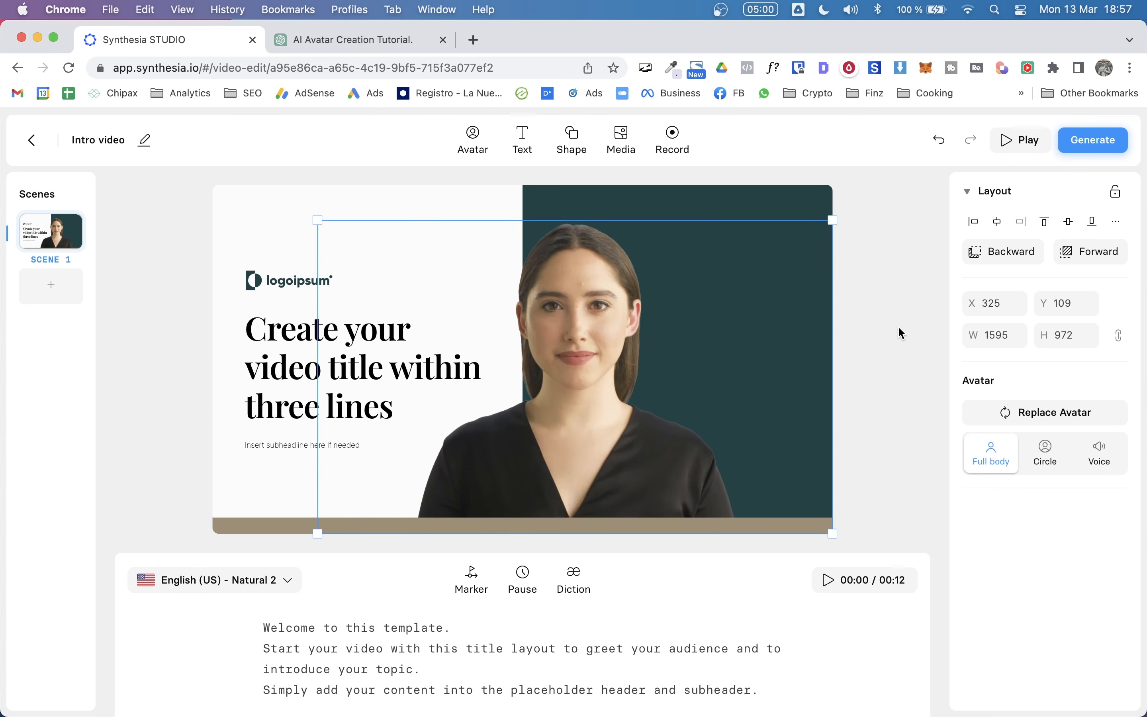
{"action": "left_click", "coordinate": [899, 328]}
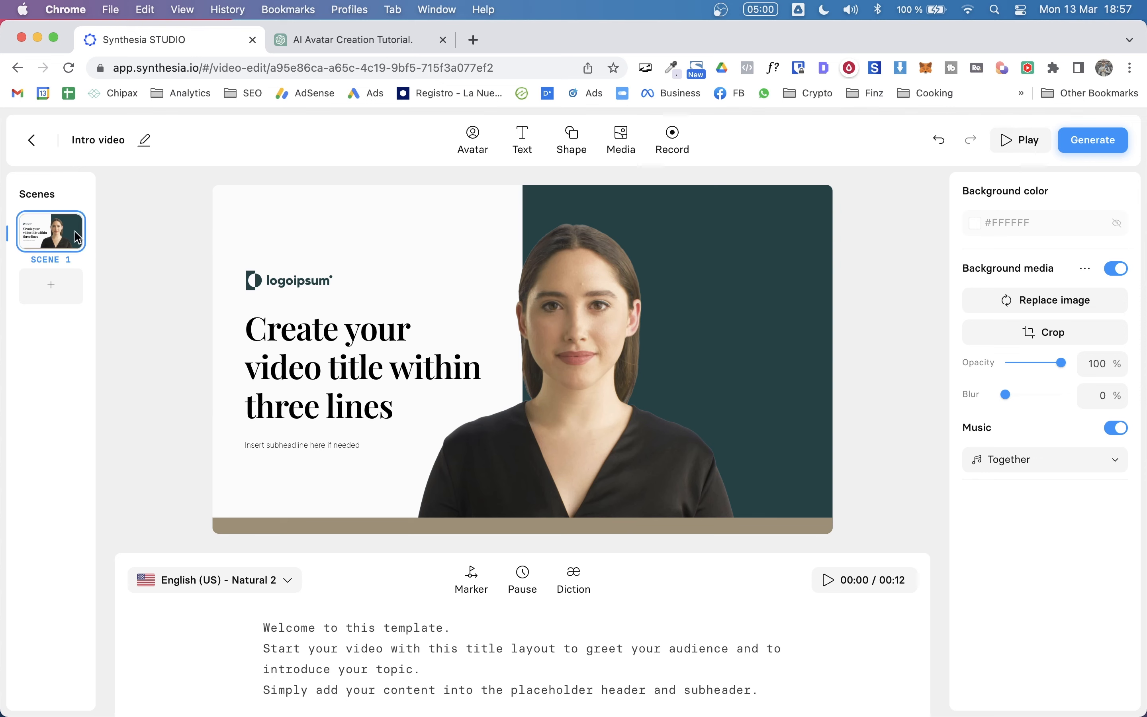
Add the Internal Briefing Template's video title scene as the second scene and compare it with the first scene
{"action": "left_click", "coordinate": [50, 289]}
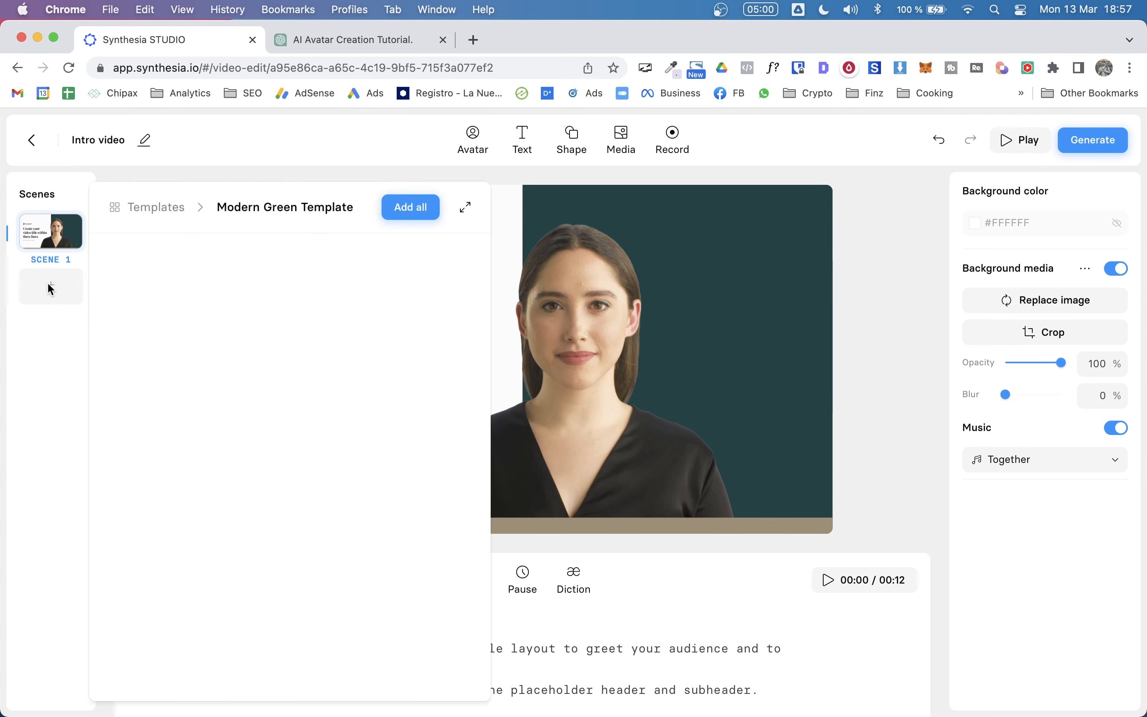
{"action": "mouse_move", "coordinate": [377, 505]}
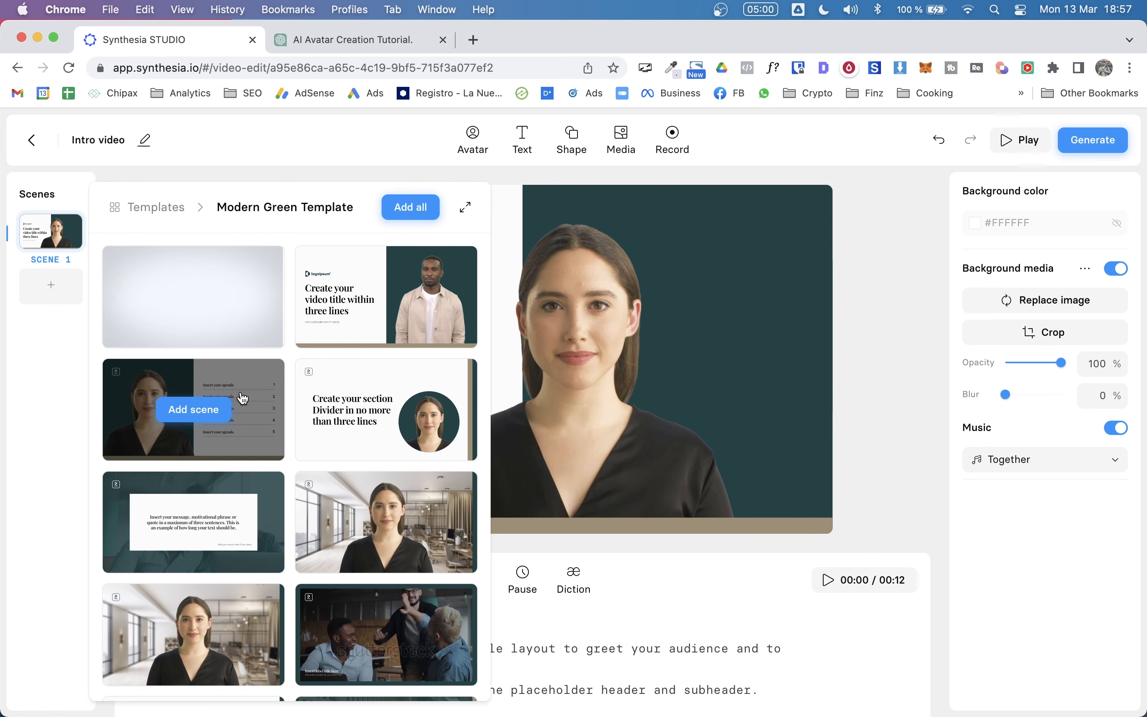
{"action": "mouse_move", "coordinate": [336, 681]}
{"action": "scroll", "coordinate": [336, 681], "scroll_direction": "down", "scroll_amount": 5}
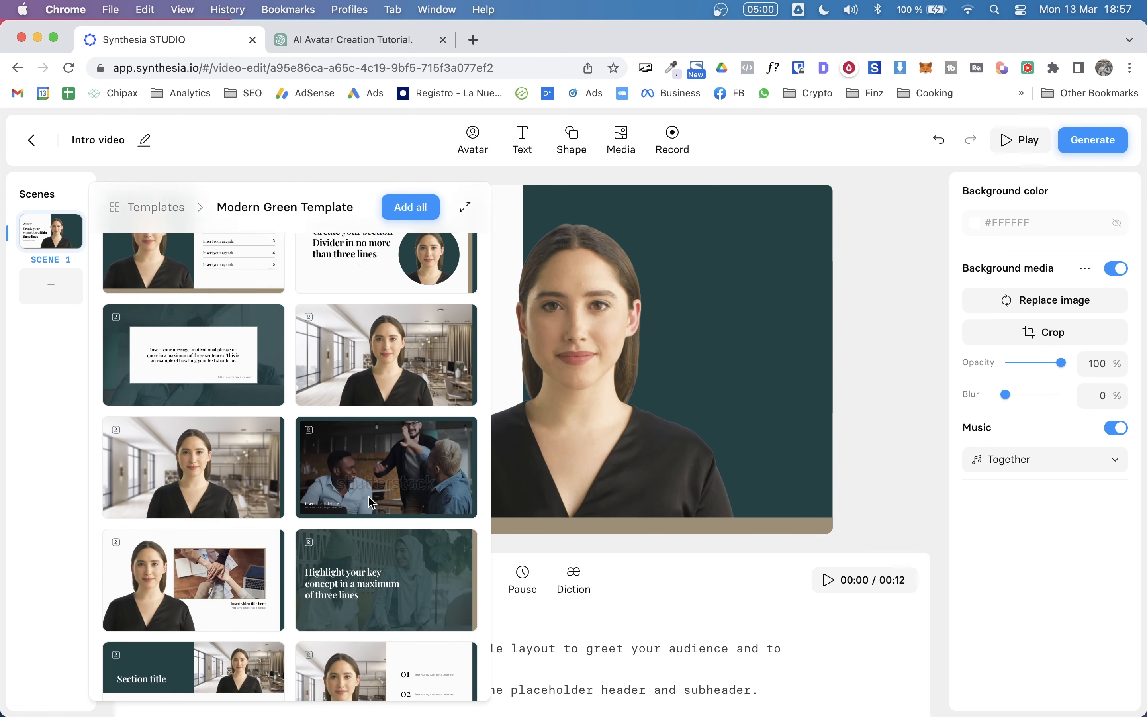
{"action": "scroll", "coordinate": [379, 521], "scroll_direction": "up", "scroll_amount": 5}
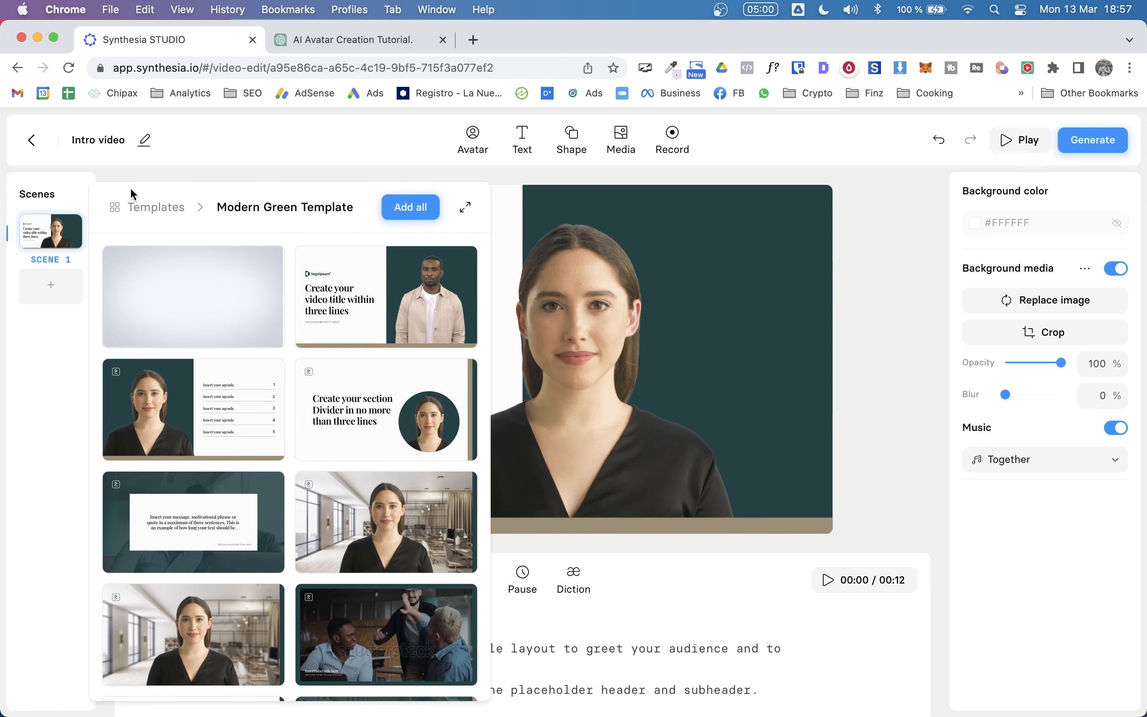
{"action": "left_click", "coordinate": [149, 211]}
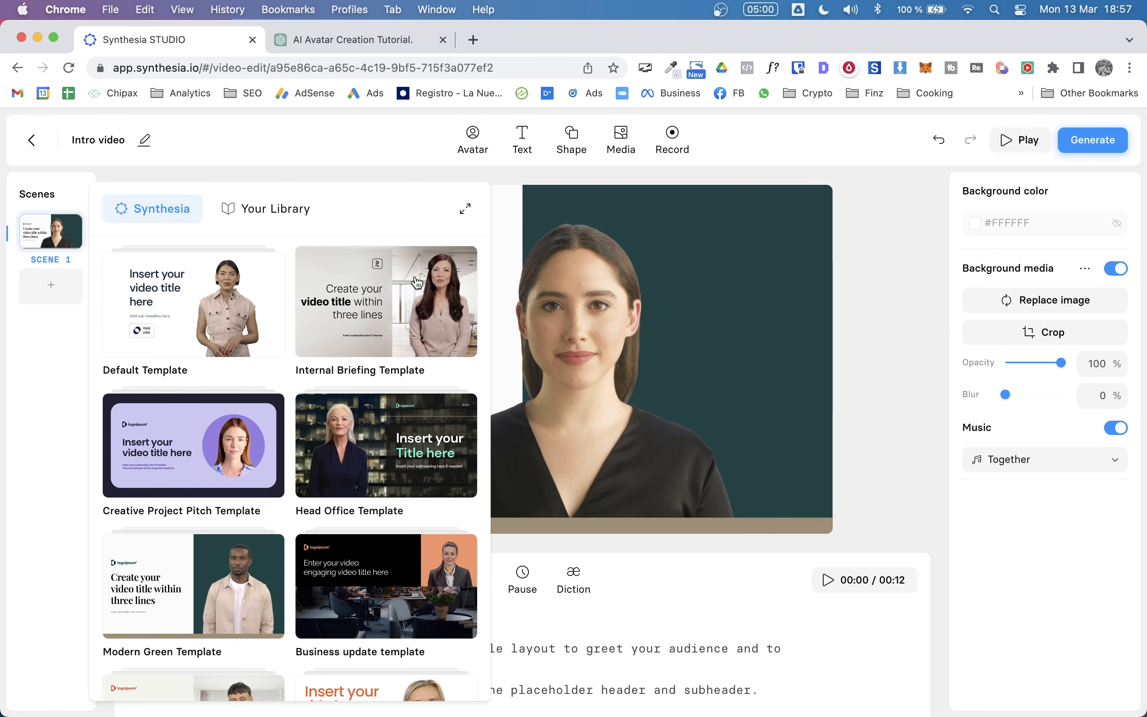
{"action": "left_click", "coordinate": [372, 317]}
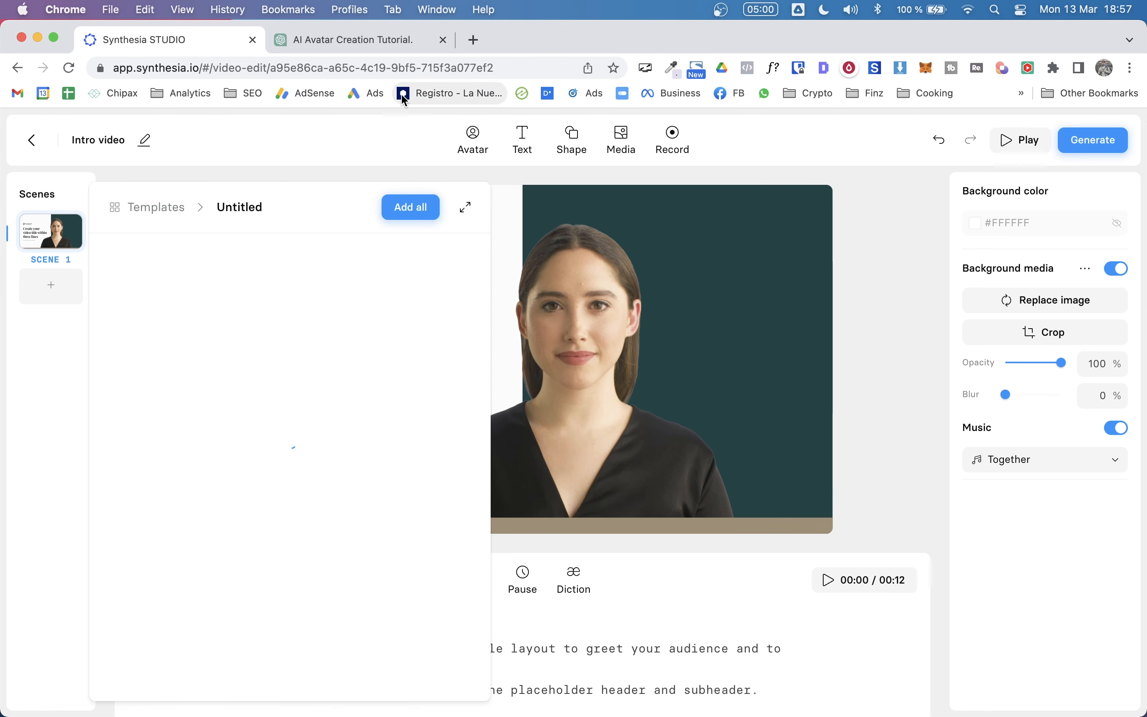
{"action": "mouse_move", "coordinate": [412, 540]}
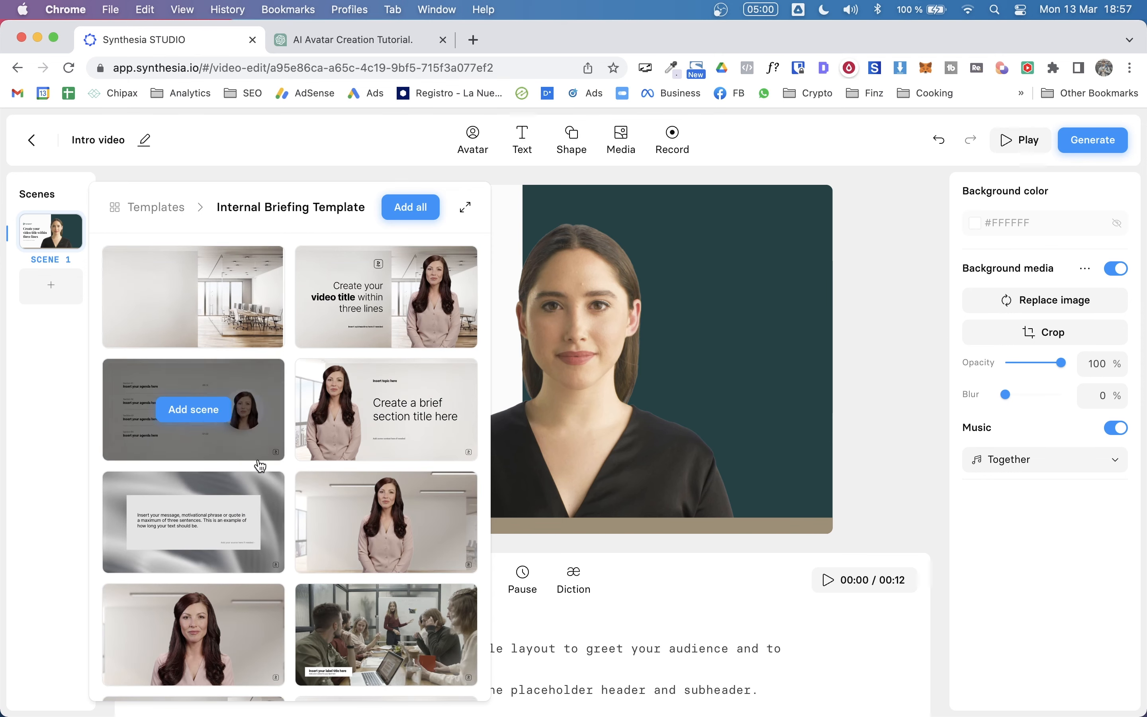
{"action": "left_click", "coordinate": [373, 301]}
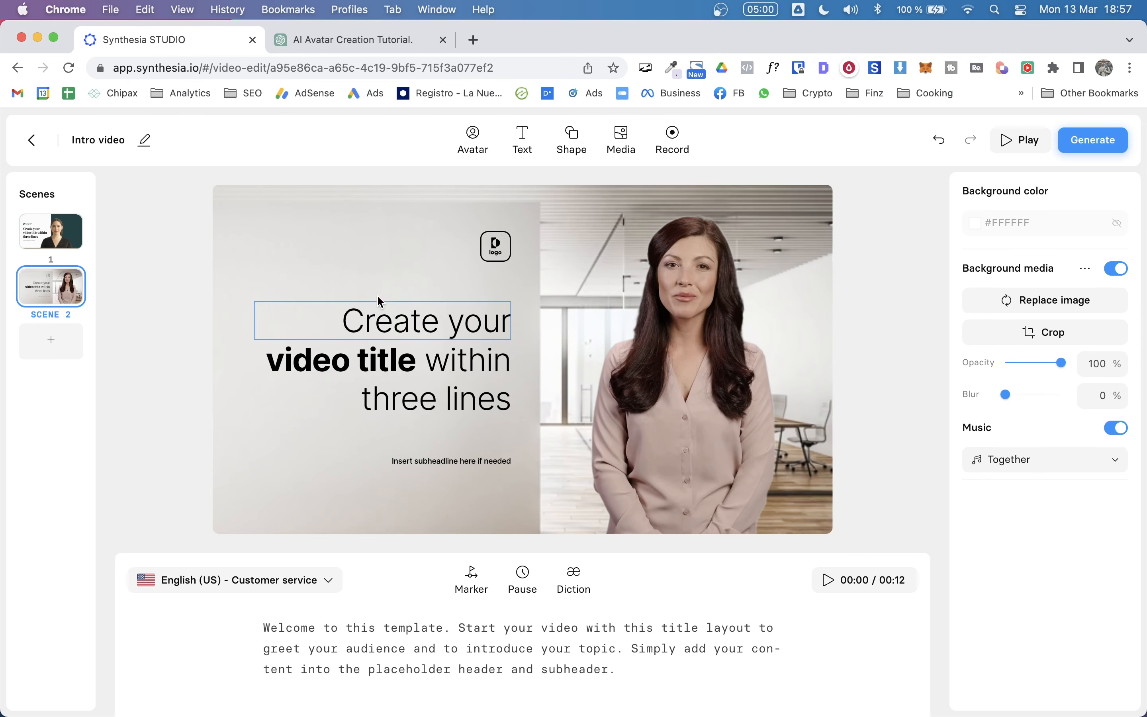
{"action": "left_click", "coordinate": [38, 231]}
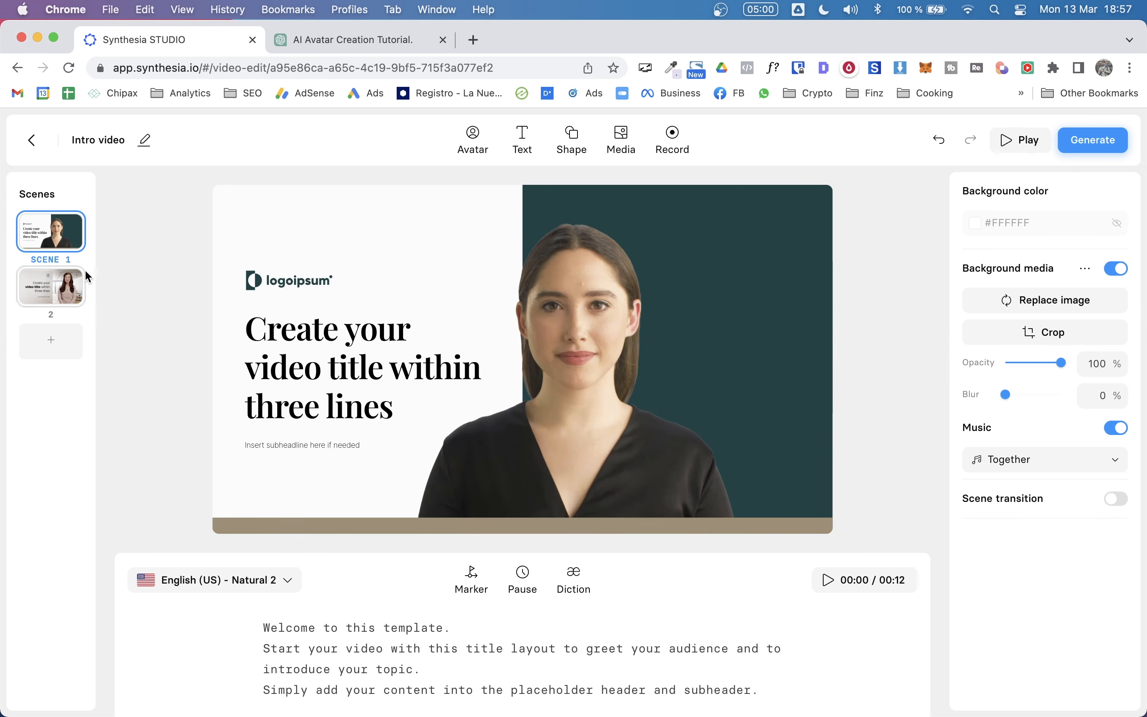
{"action": "left_click", "coordinate": [46, 306]}
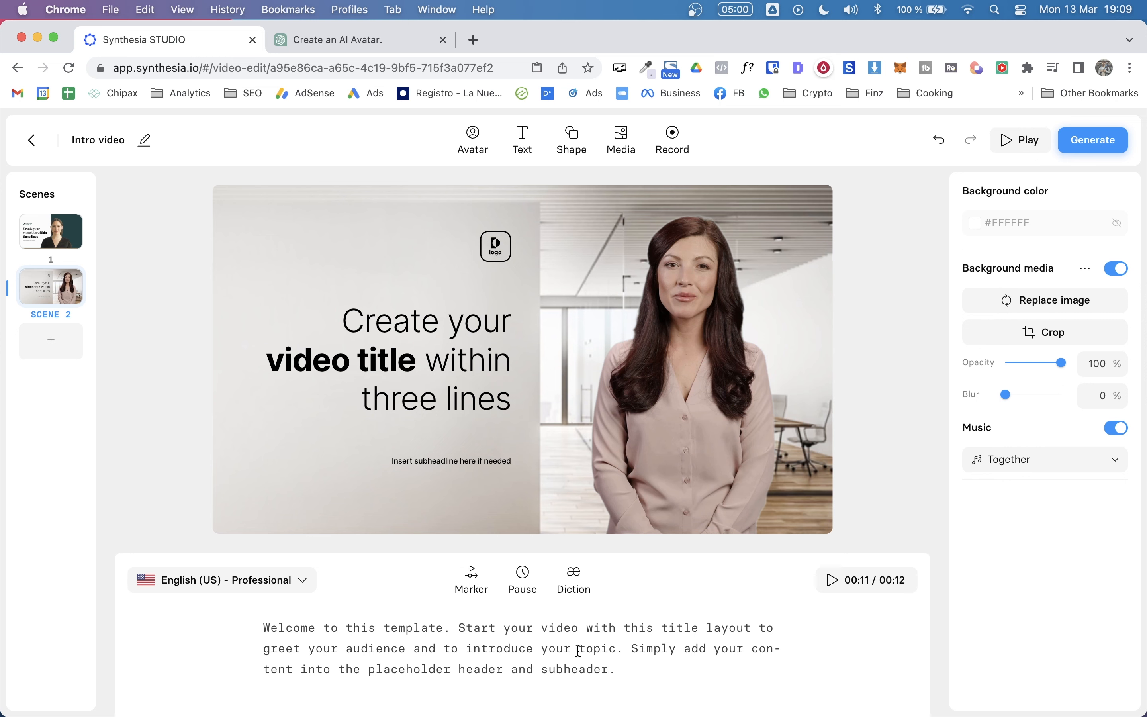
Insert two markers in the second scene's script, one before "Simply add your" and one at the end of the script
{"action": "left_click", "coordinate": [496, 245]}
{"action": "left_click", "coordinate": [625, 647]}
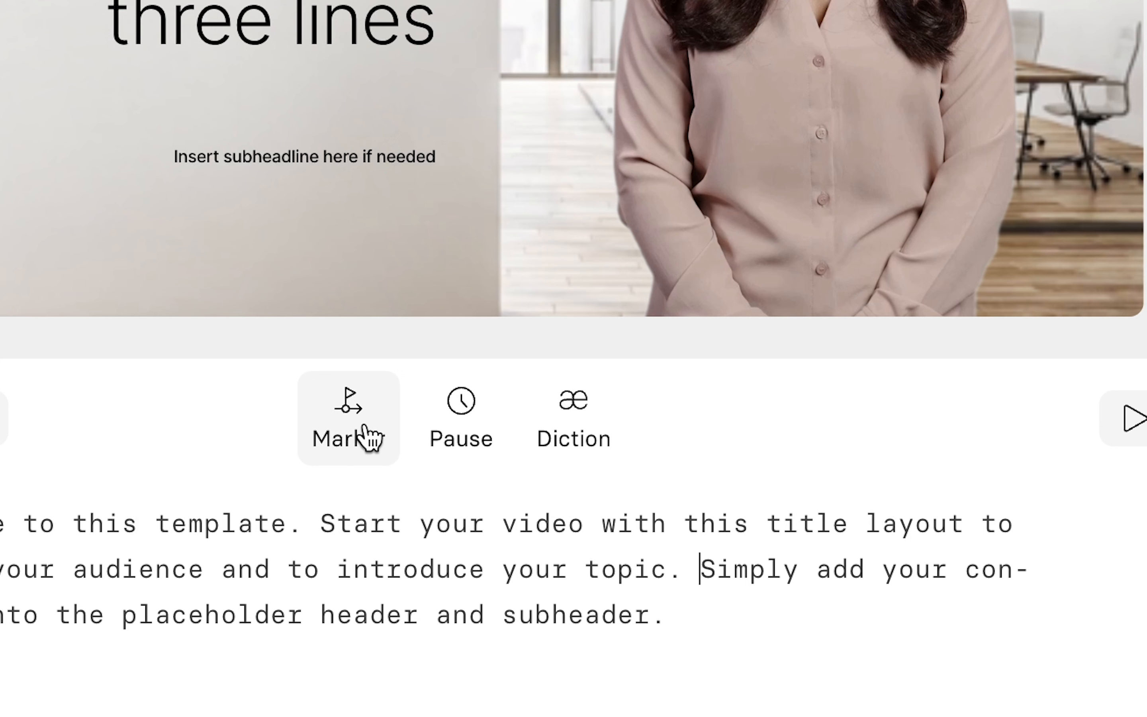
{"action": "left_click", "coordinate": [367, 437]}
{"action": "left_click", "coordinate": [924, 606]}
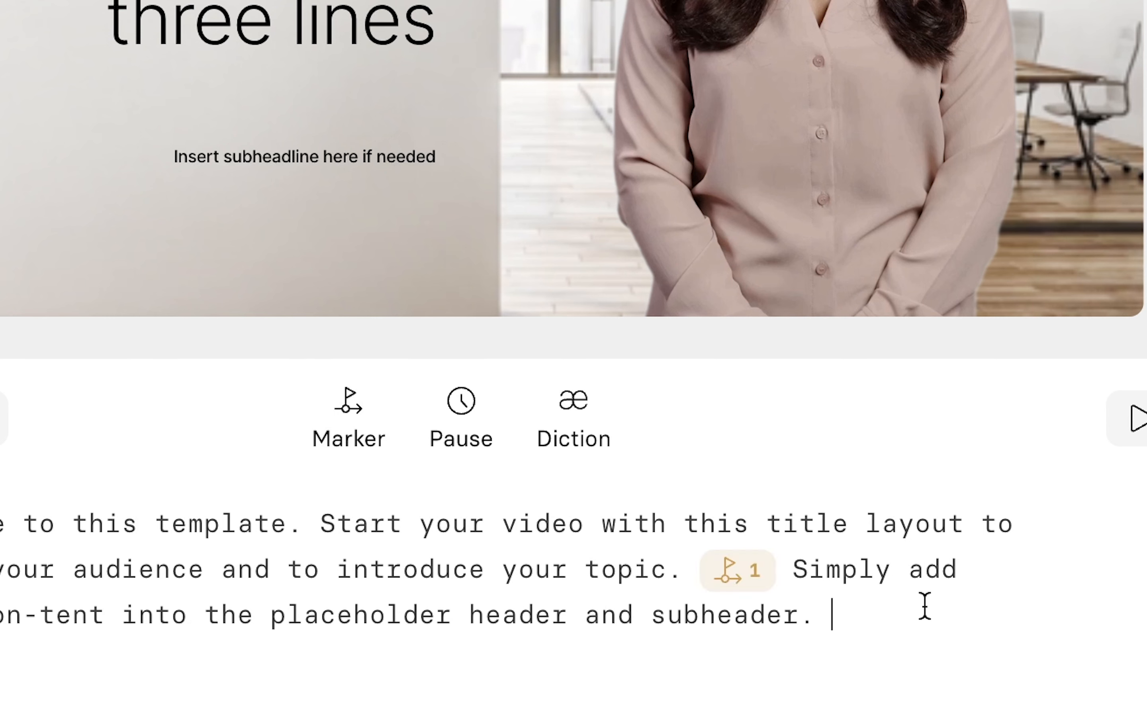
{"action": "left_click", "coordinate": [357, 433]}
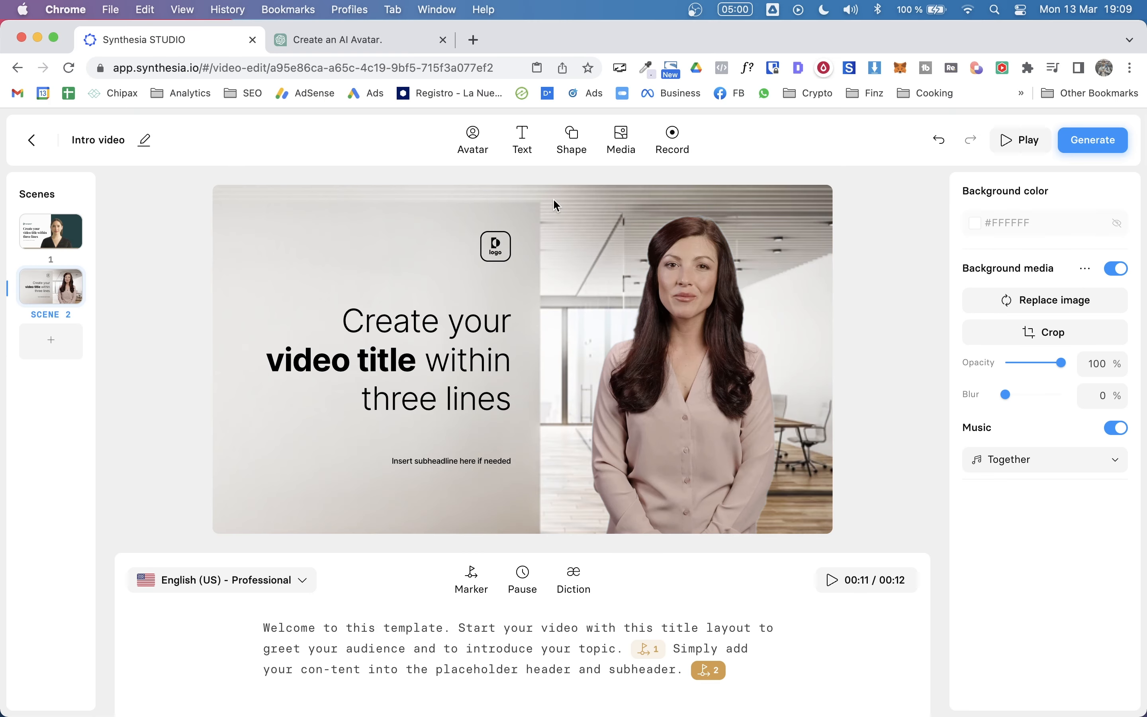
Set the trigger of the logo's Fade in enter animation to marker 1
{"action": "left_click", "coordinate": [498, 255]}
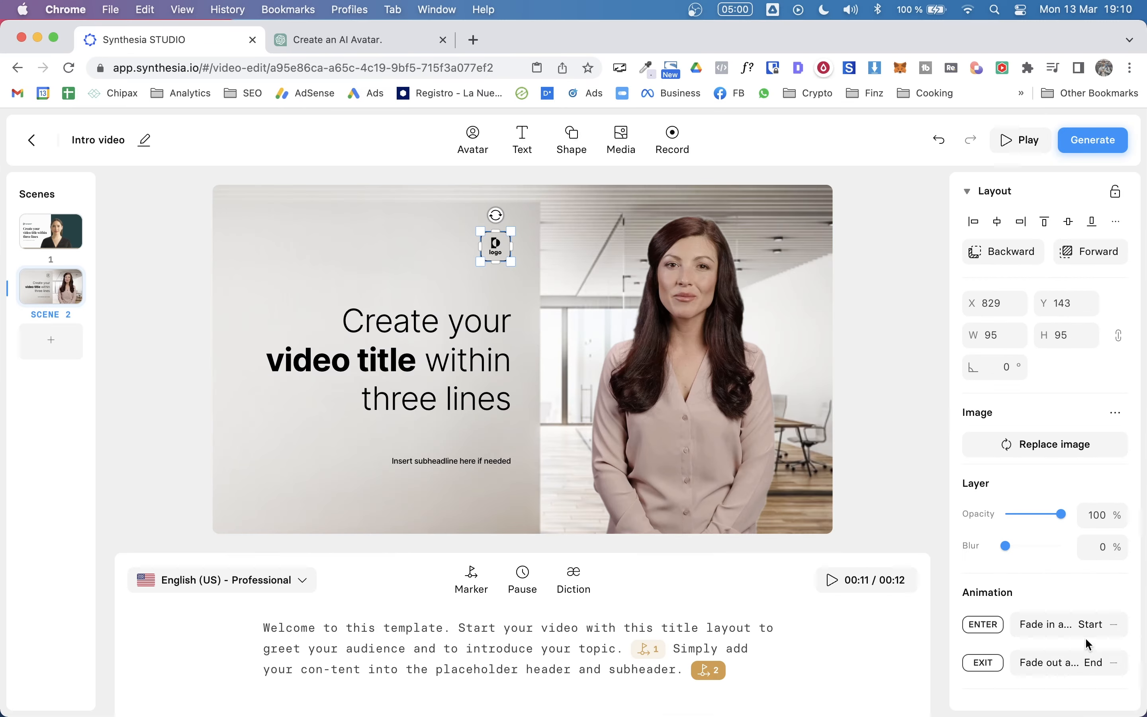
{"action": "left_click", "coordinate": [1085, 630]}
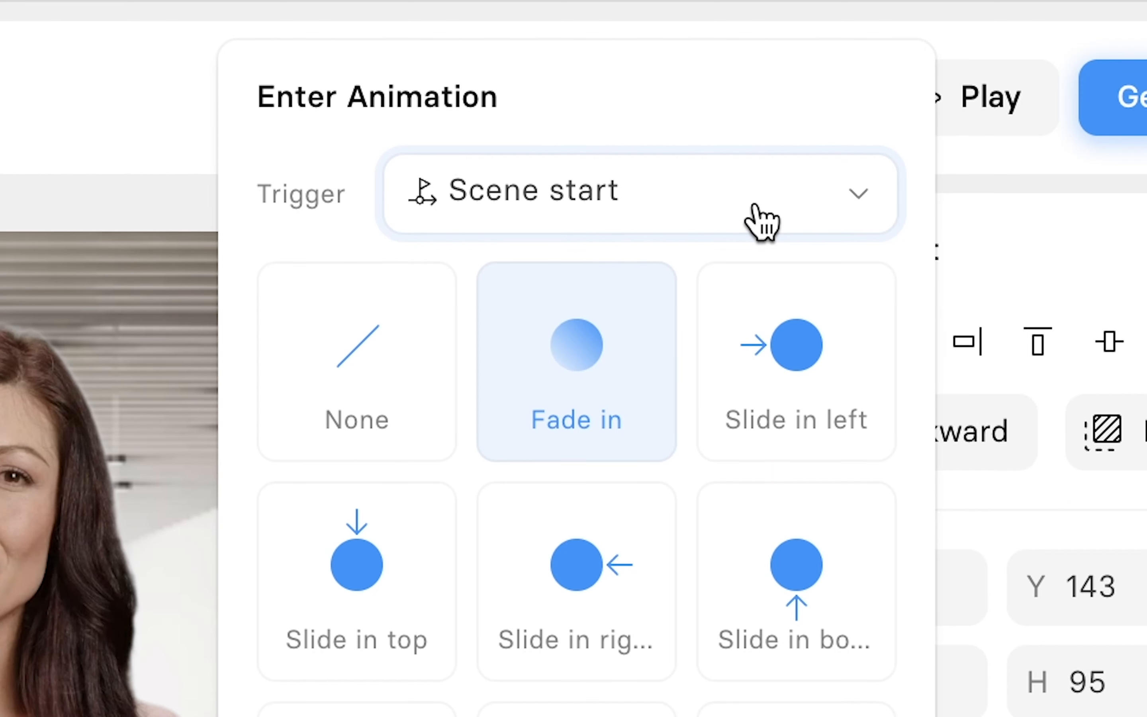
{"action": "left_click", "coordinate": [760, 221]}
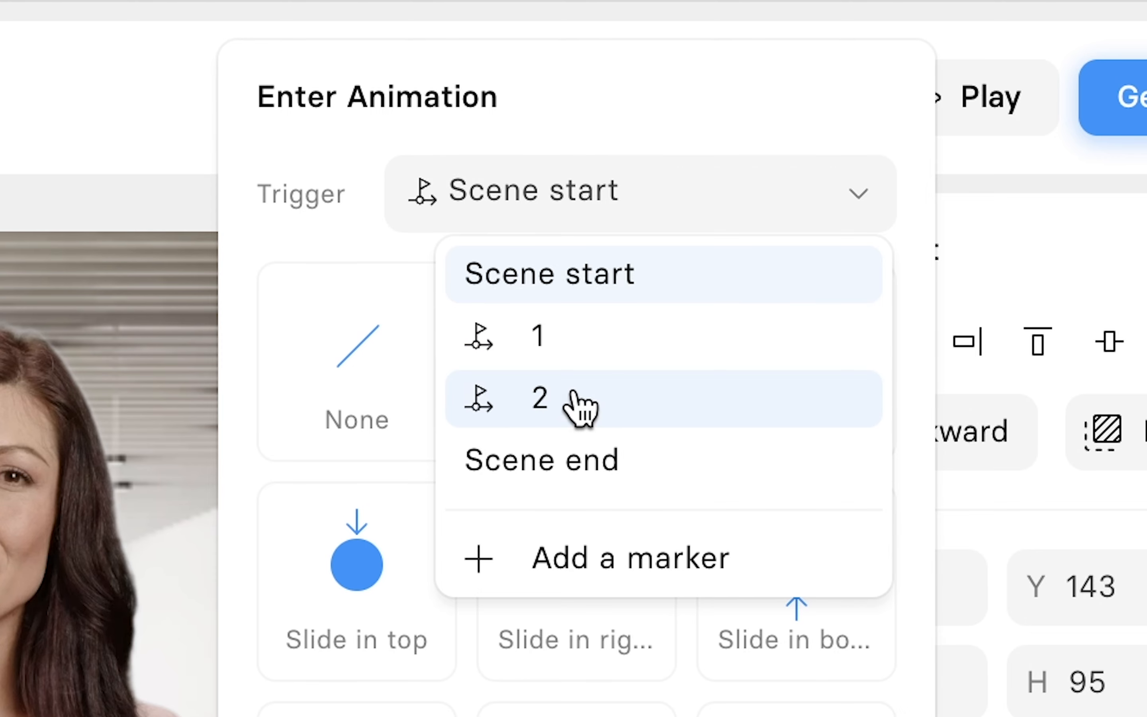
{"action": "left_click", "coordinate": [613, 349]}
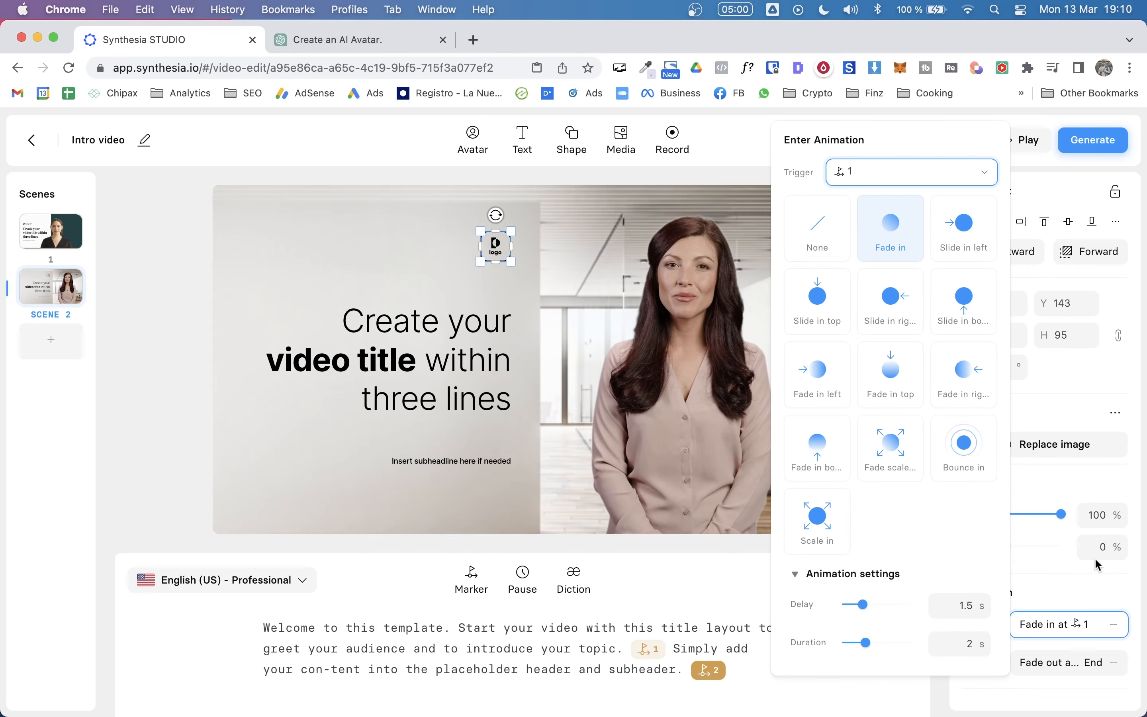
{"action": "left_click", "coordinate": [1079, 484]}
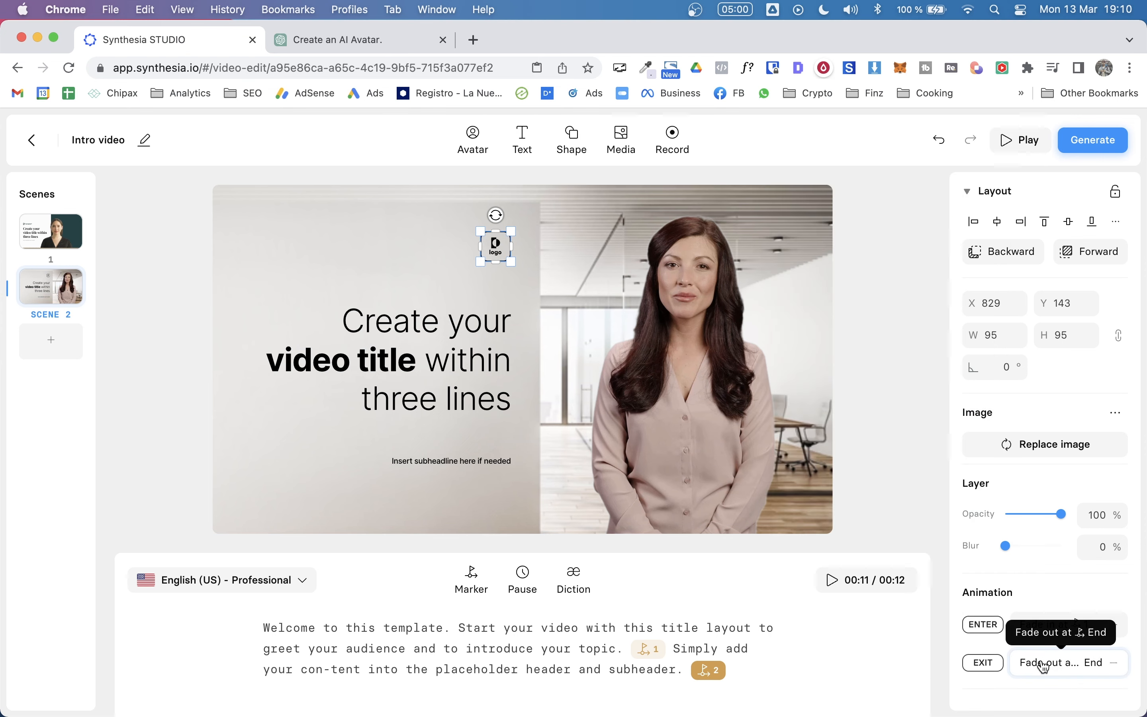
Review the trigger options of the logo's exit animation and keep Scene end selected
{"action": "left_click", "coordinate": [1064, 666]}
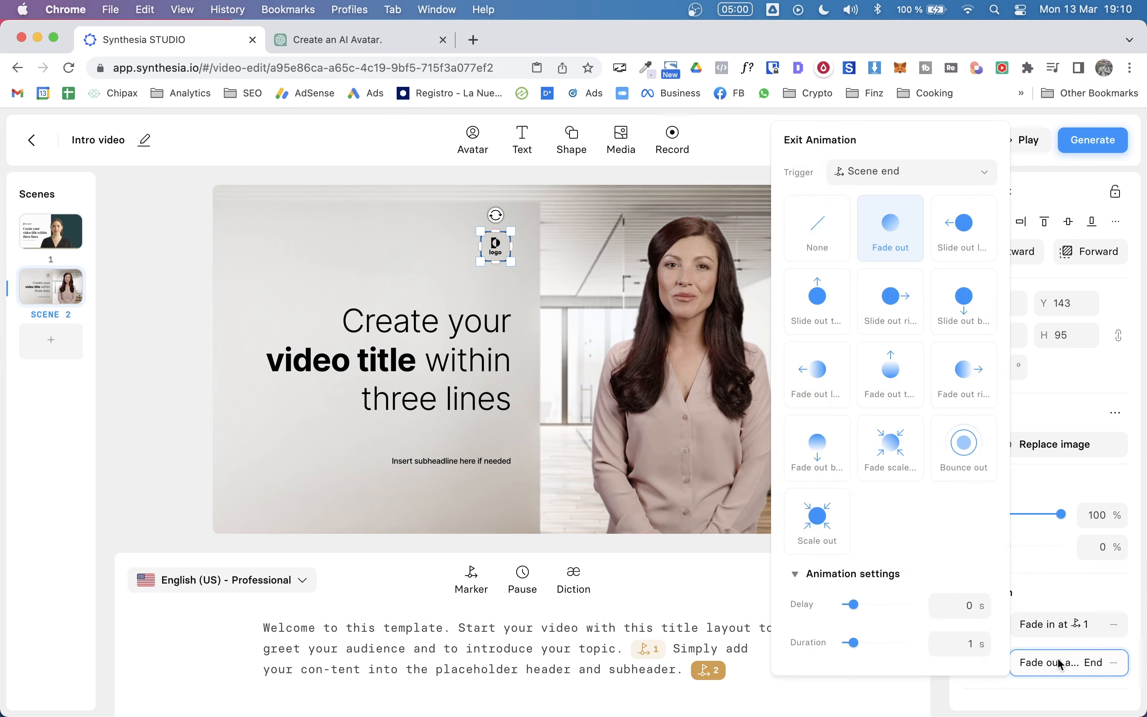
{"action": "left_click", "coordinate": [877, 176]}
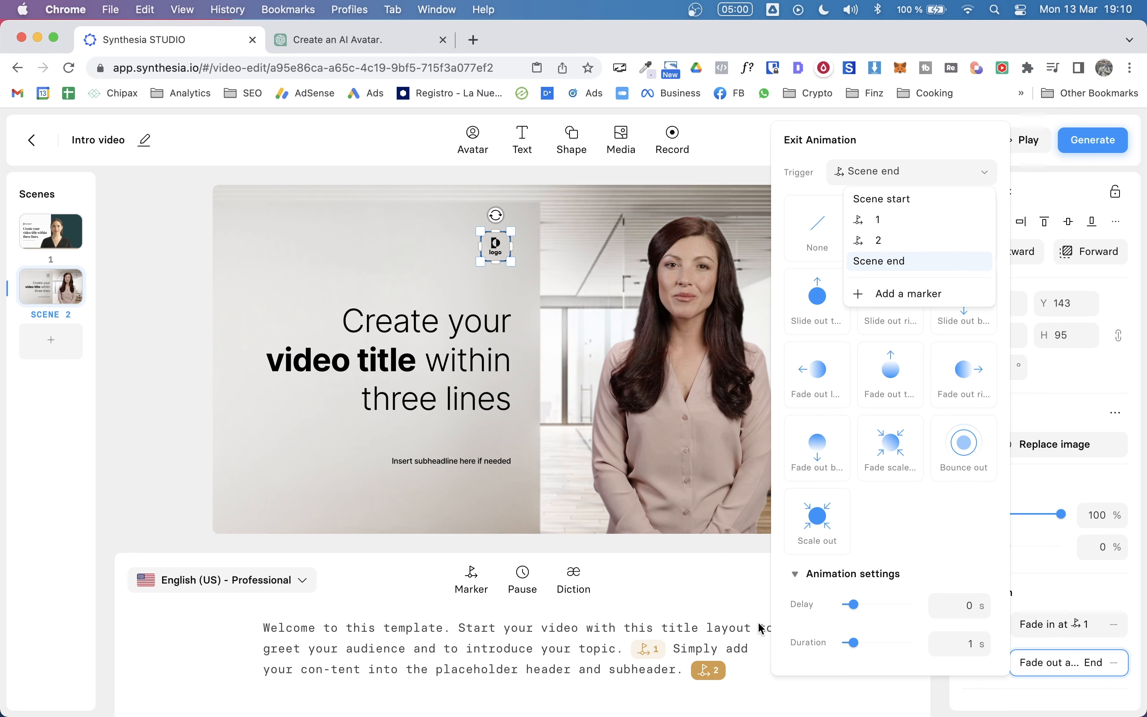
{"action": "left_click", "coordinate": [745, 652]}
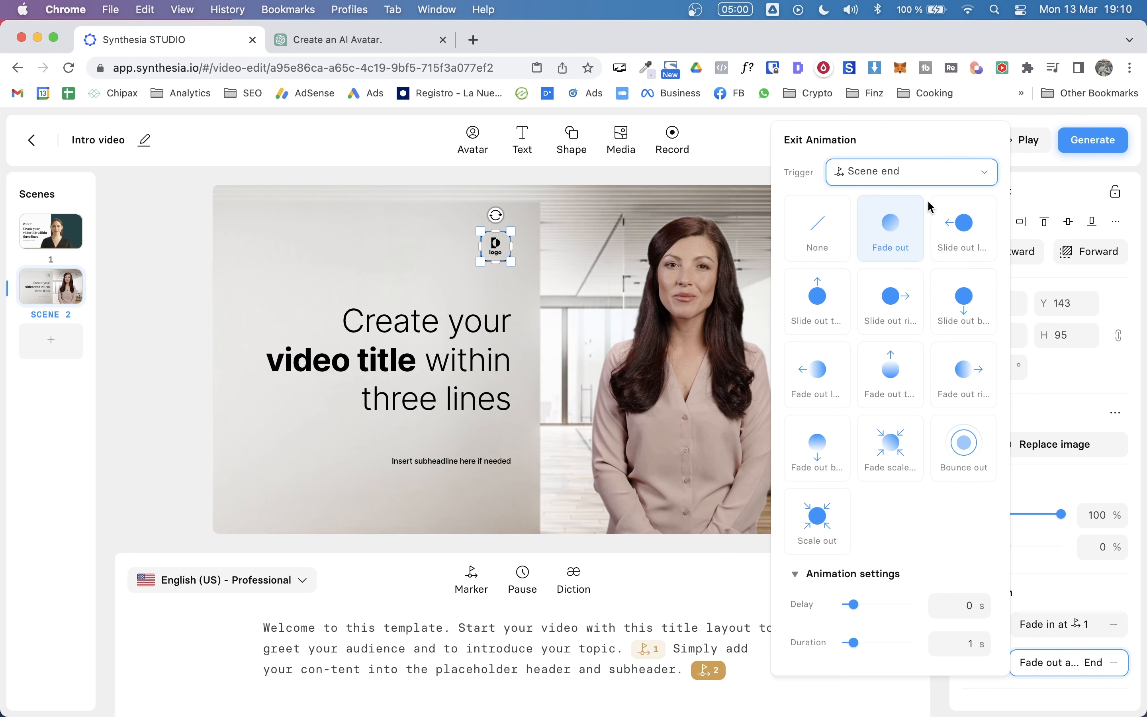
{"action": "left_click", "coordinate": [898, 177]}
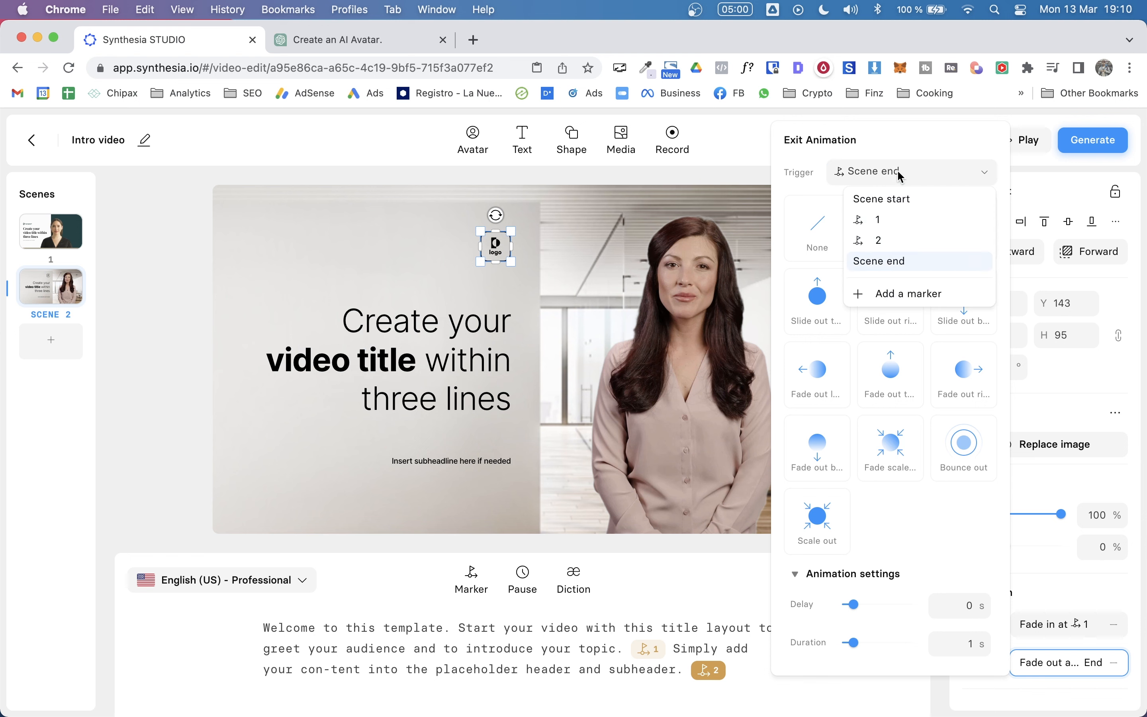
{"action": "left_click", "coordinate": [895, 261]}
{"action": "left_click", "coordinate": [154, 351]}
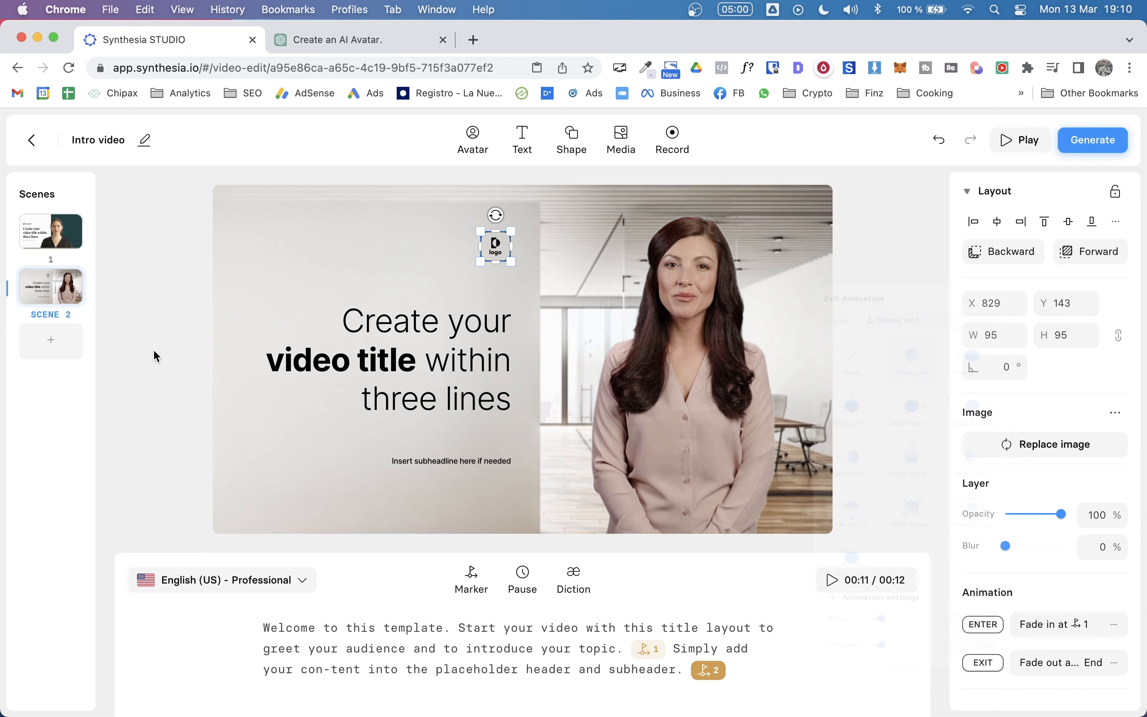
Delete the first scene with the green background and preview the draft video
{"action": "left_click", "coordinate": [56, 230]}
{"action": "right_click", "coordinate": [49, 233]}
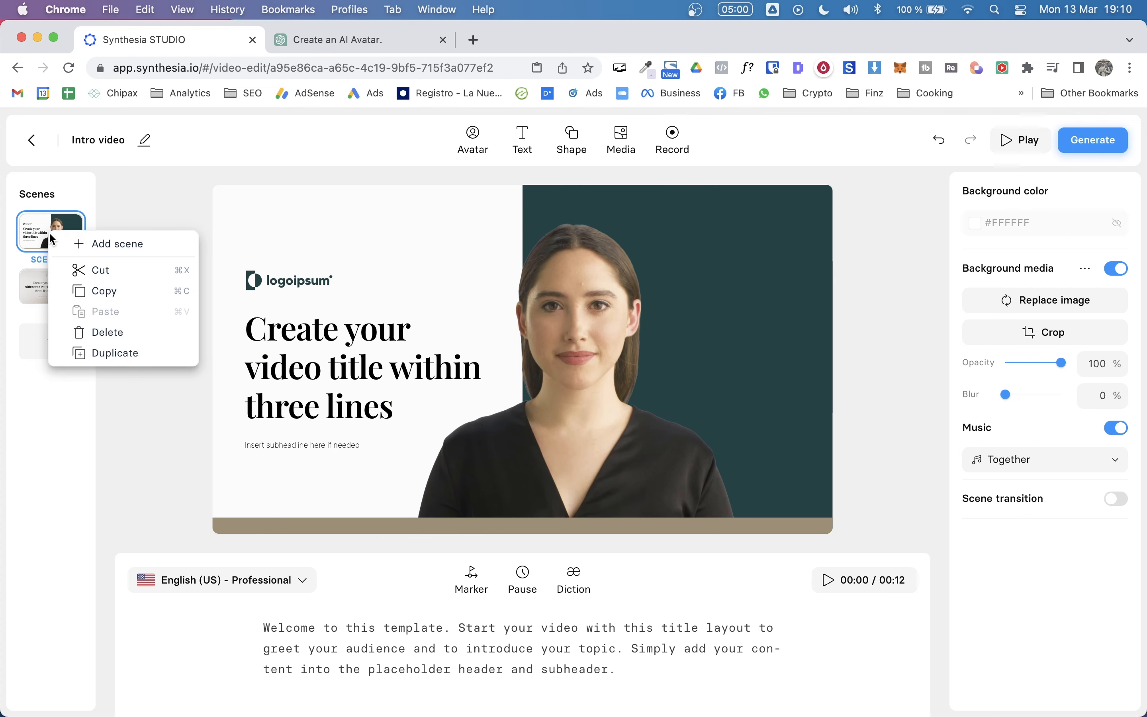
{"action": "left_click", "coordinate": [110, 337]}
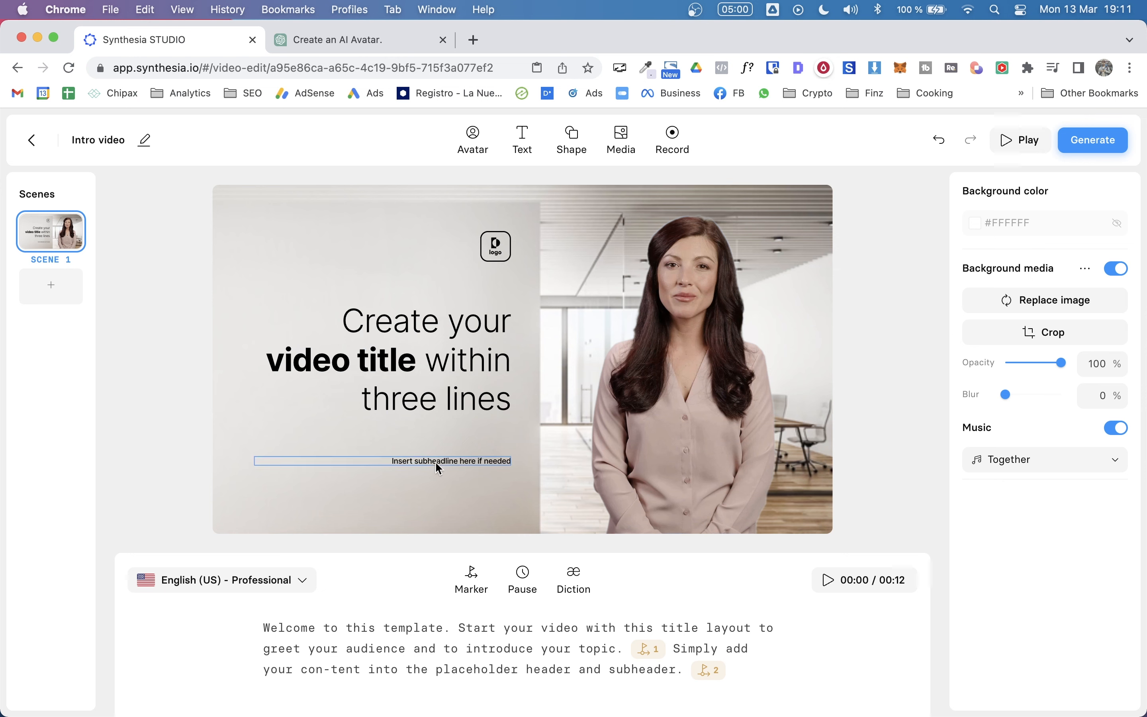
{"action": "left_click", "coordinate": [1001, 147]}
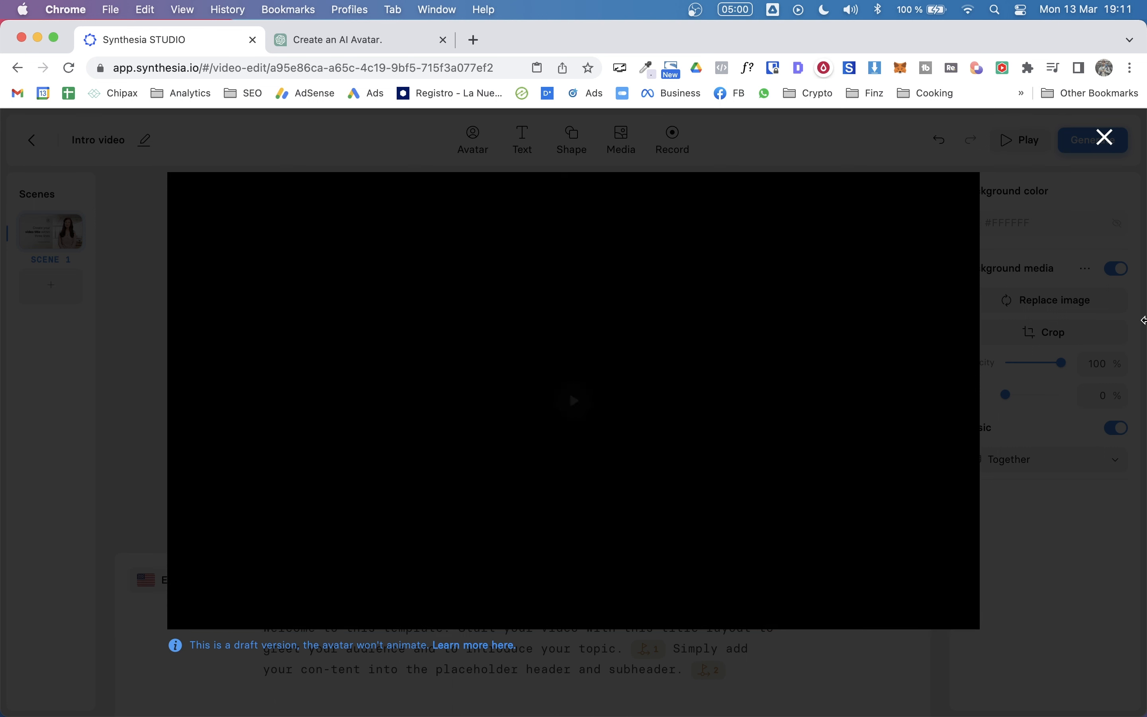
{"action": "left_click", "coordinate": [1105, 138]}
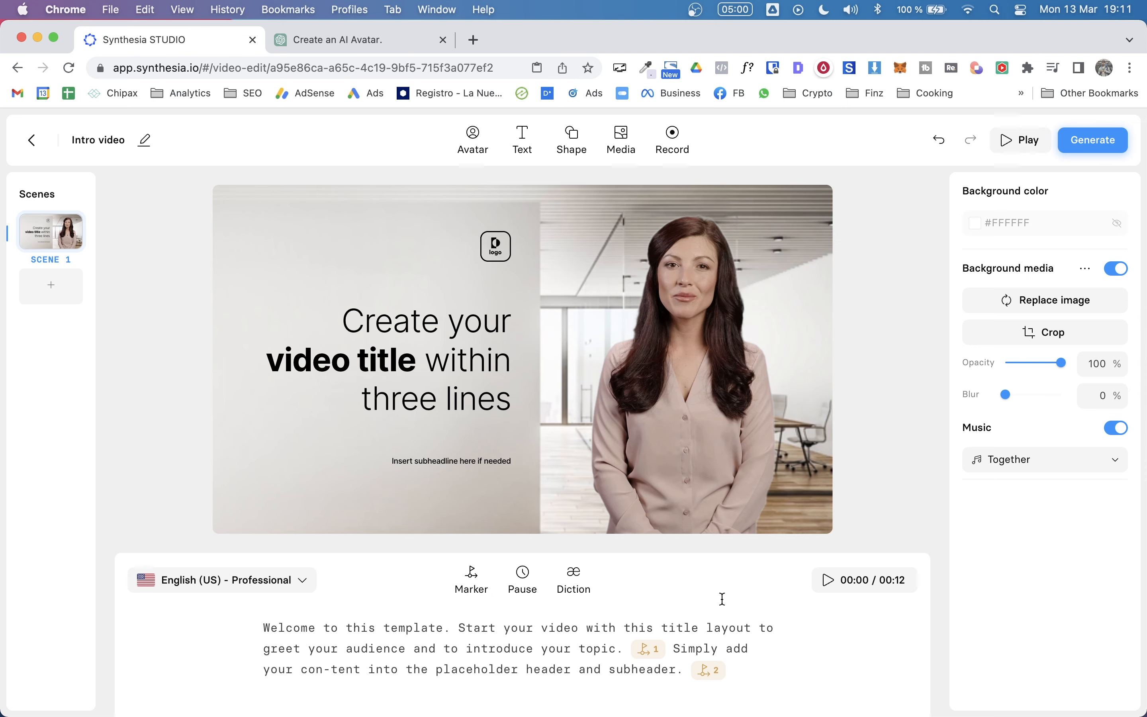
Browse the voices offered for the title scene, from the recommended English ones to the Spanish ones, keeping the current voice
{"action": "left_click", "coordinate": [272, 580]}
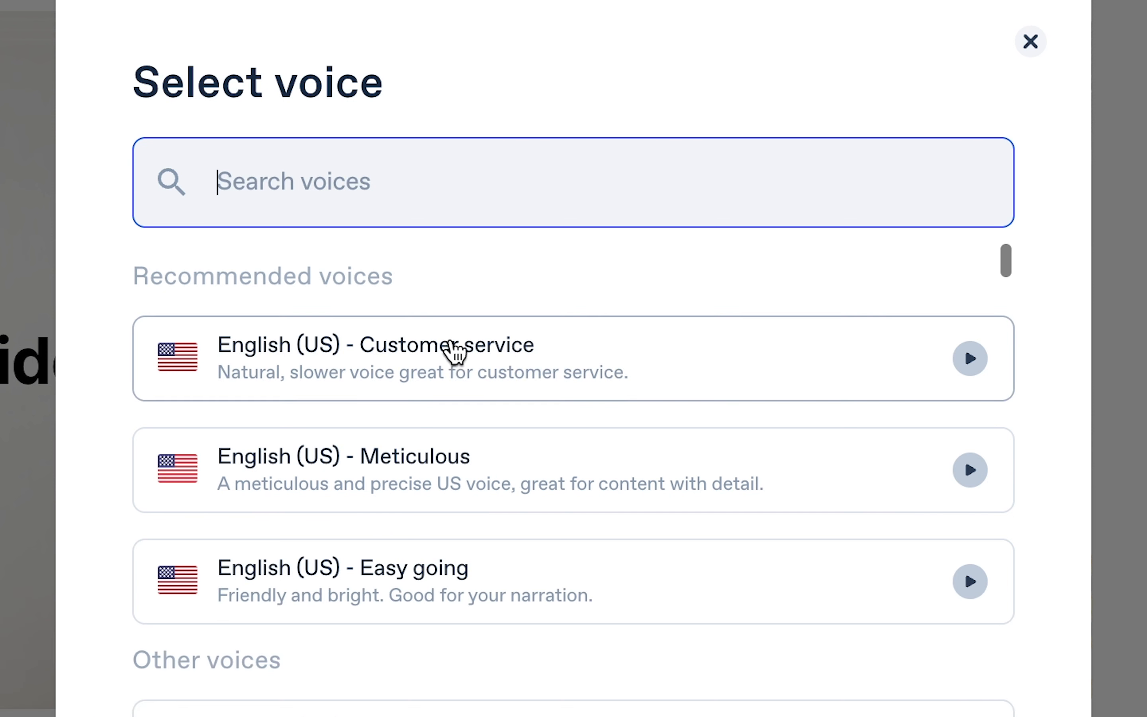
{"action": "scroll", "coordinate": [514, 558], "scroll_direction": "down", "scroll_amount": 15}
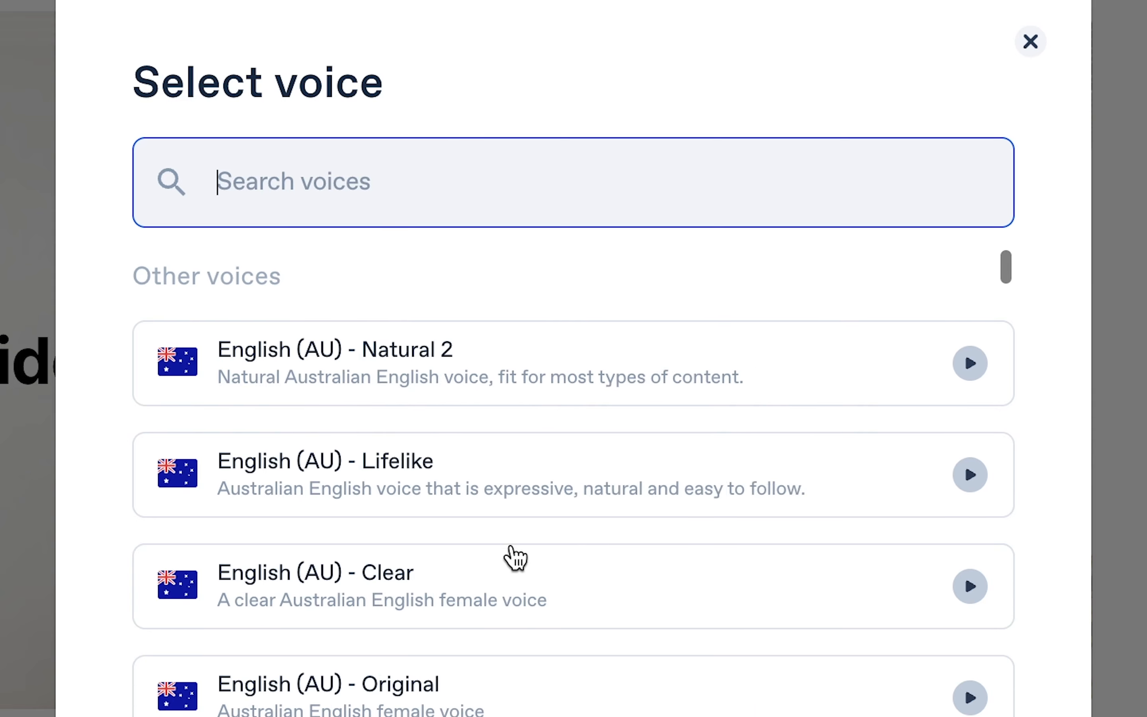
{"action": "scroll", "coordinate": [514, 558], "scroll_direction": "down", "scroll_amount": 20}
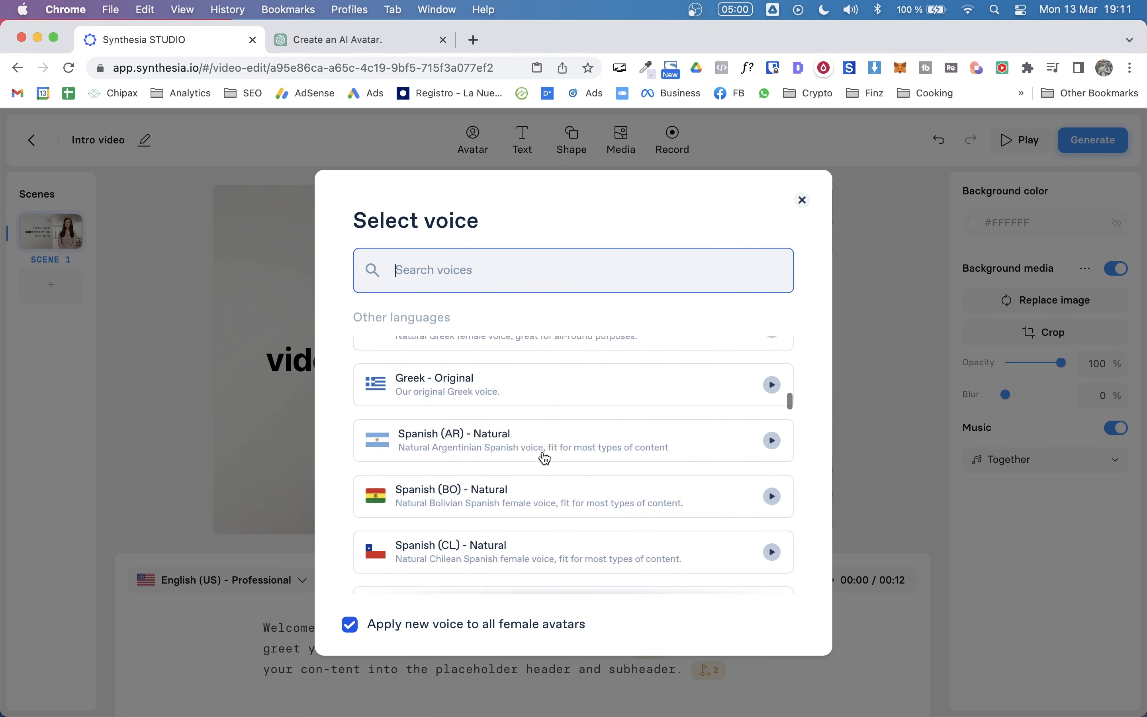
{"action": "scroll", "coordinate": [545, 457], "scroll_direction": "down", "scroll_amount": 6}
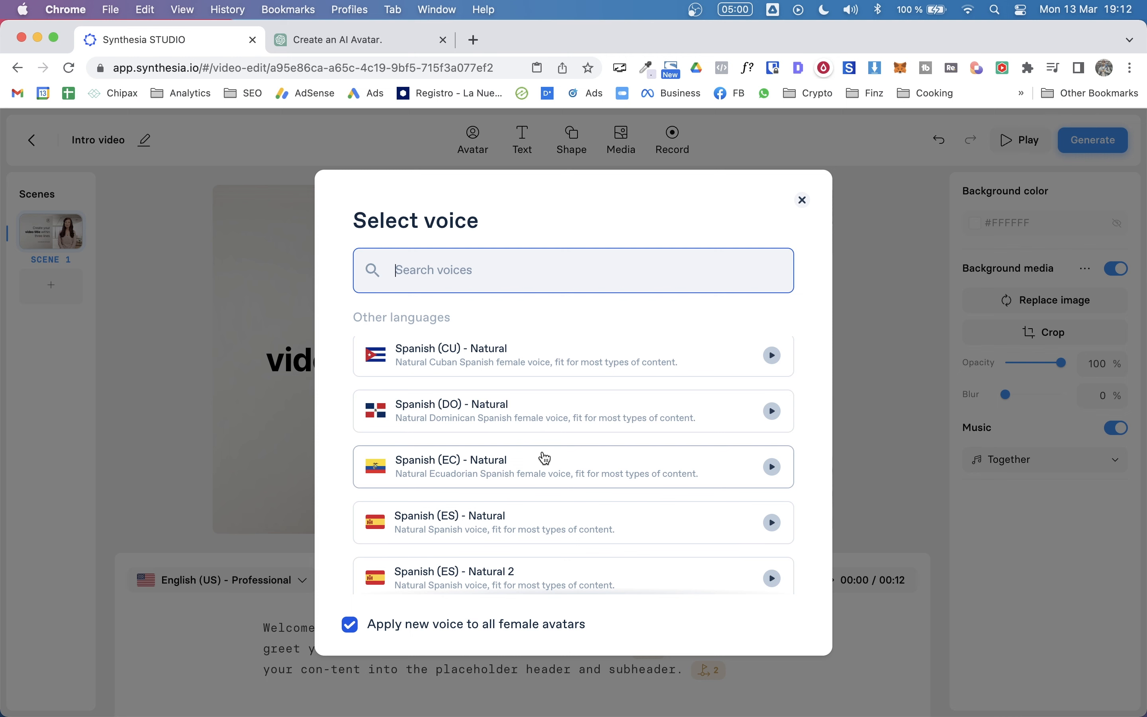
{"action": "scroll", "coordinate": [545, 457], "scroll_direction": "up", "scroll_amount": 20}
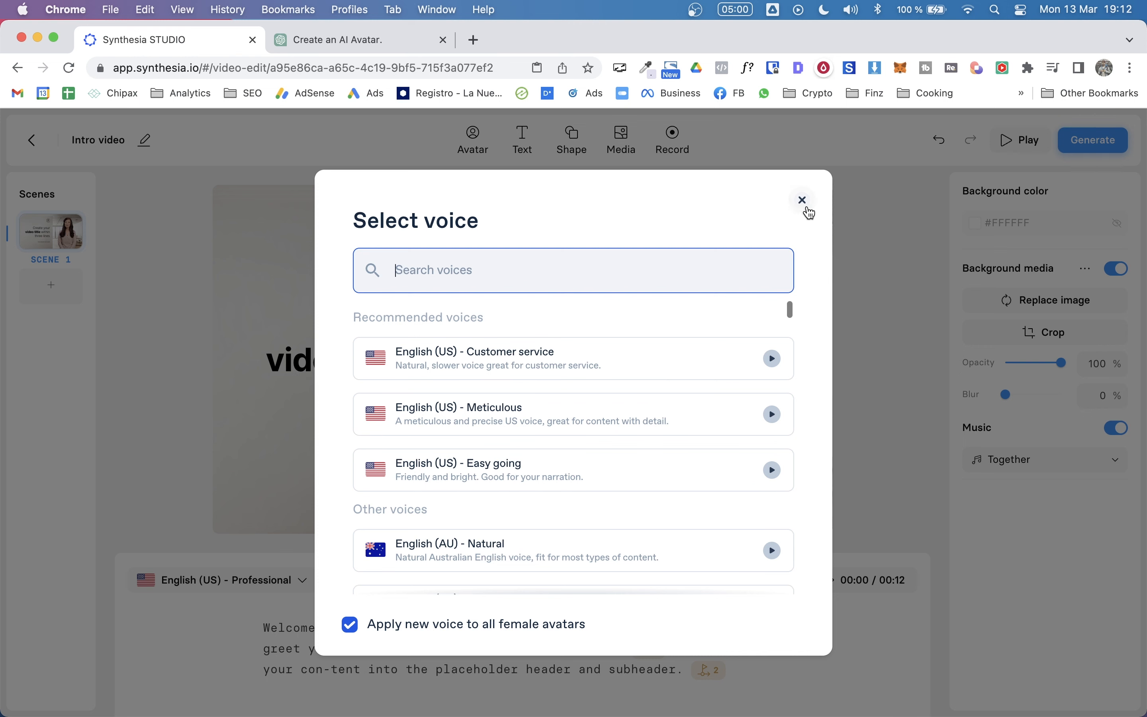
{"action": "left_click", "coordinate": [802, 199]}
Add the Modern Green Template's office scene with the large centred avatar as the second scene
{"action": "left_click", "coordinate": [44, 288]}
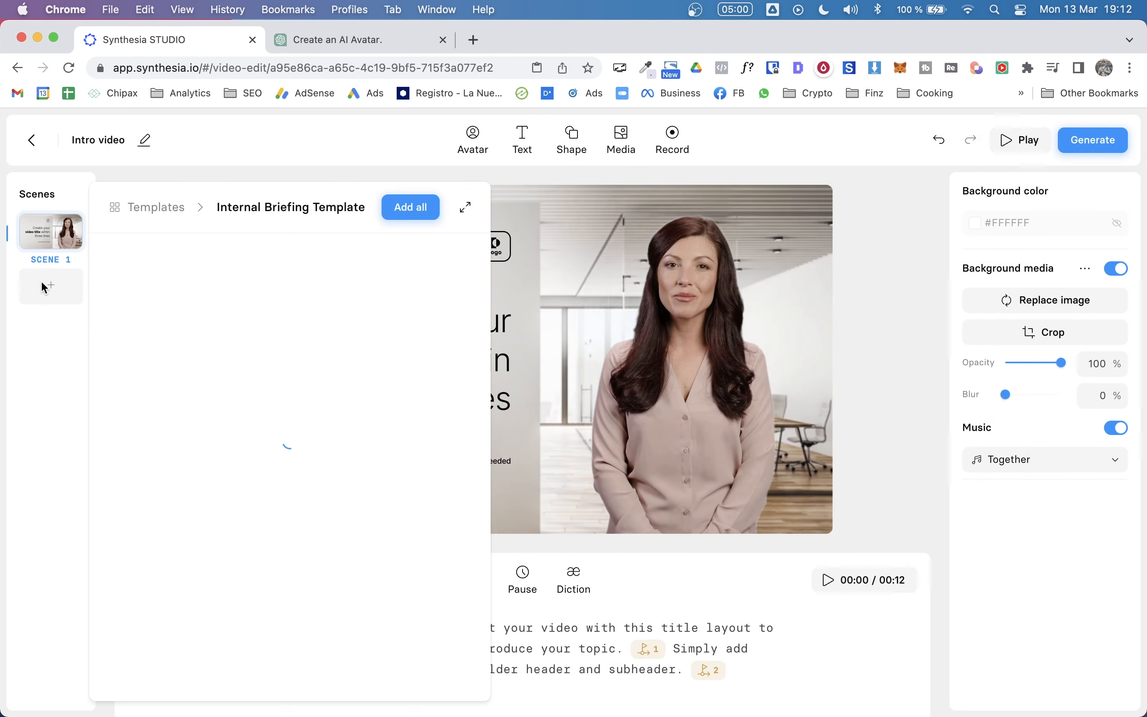
{"action": "left_click", "coordinate": [152, 217]}
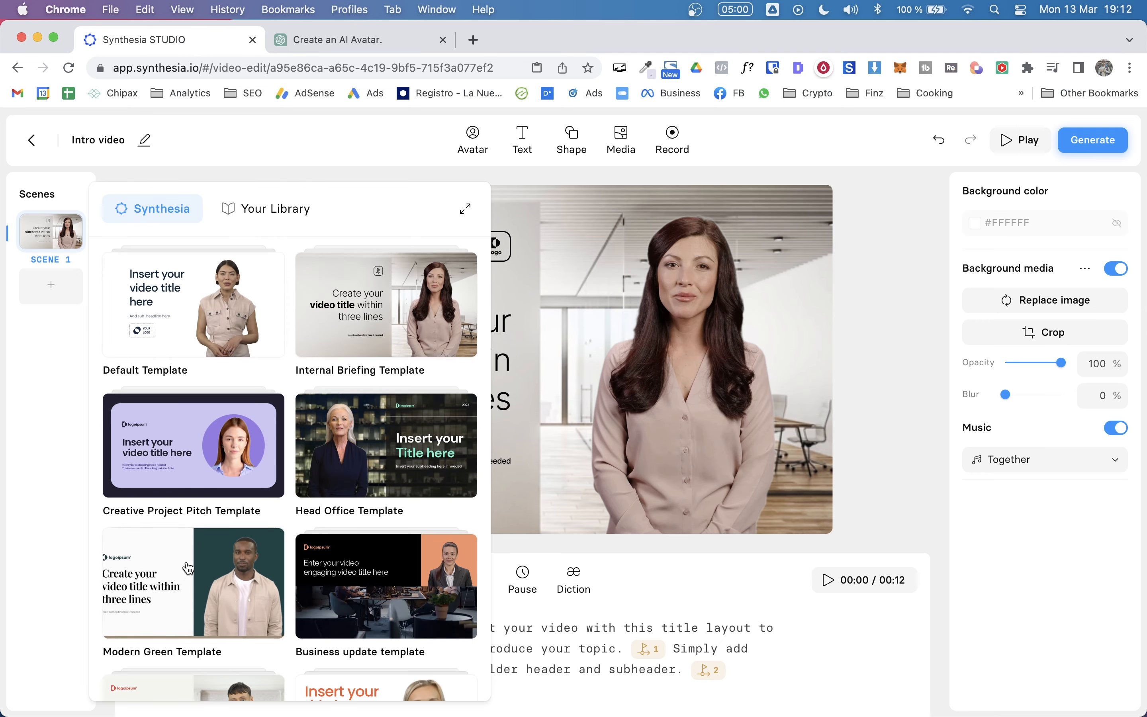
{"action": "left_click", "coordinate": [190, 565]}
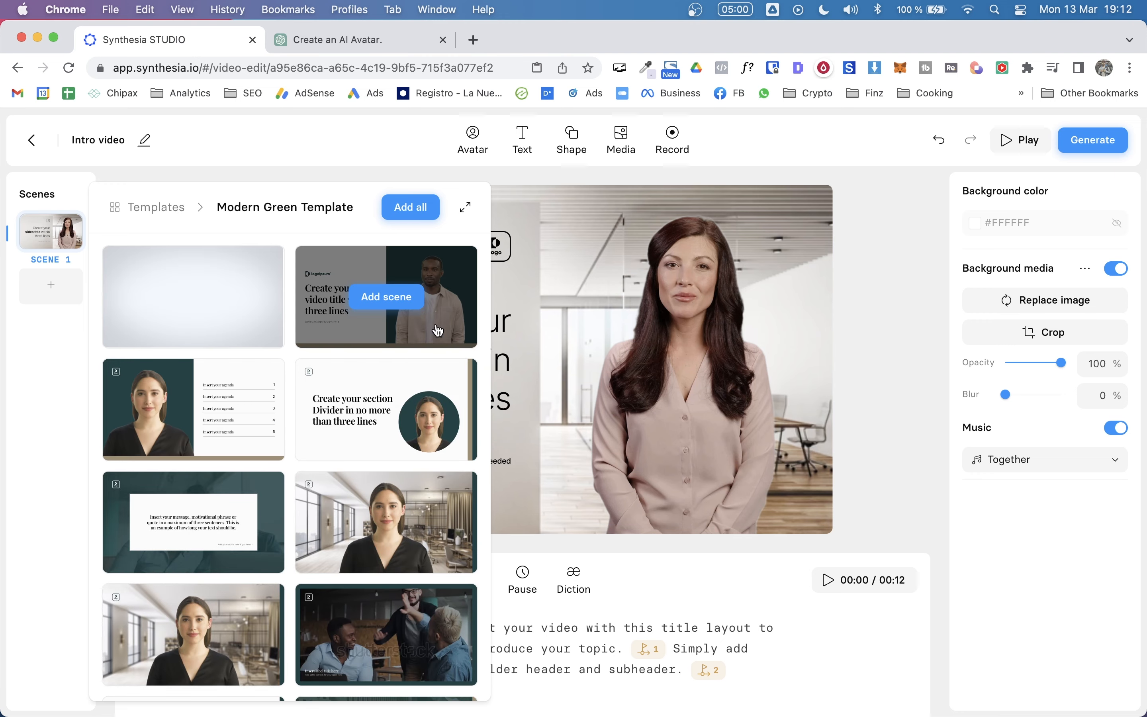
{"action": "mouse_move", "coordinate": [205, 398]}
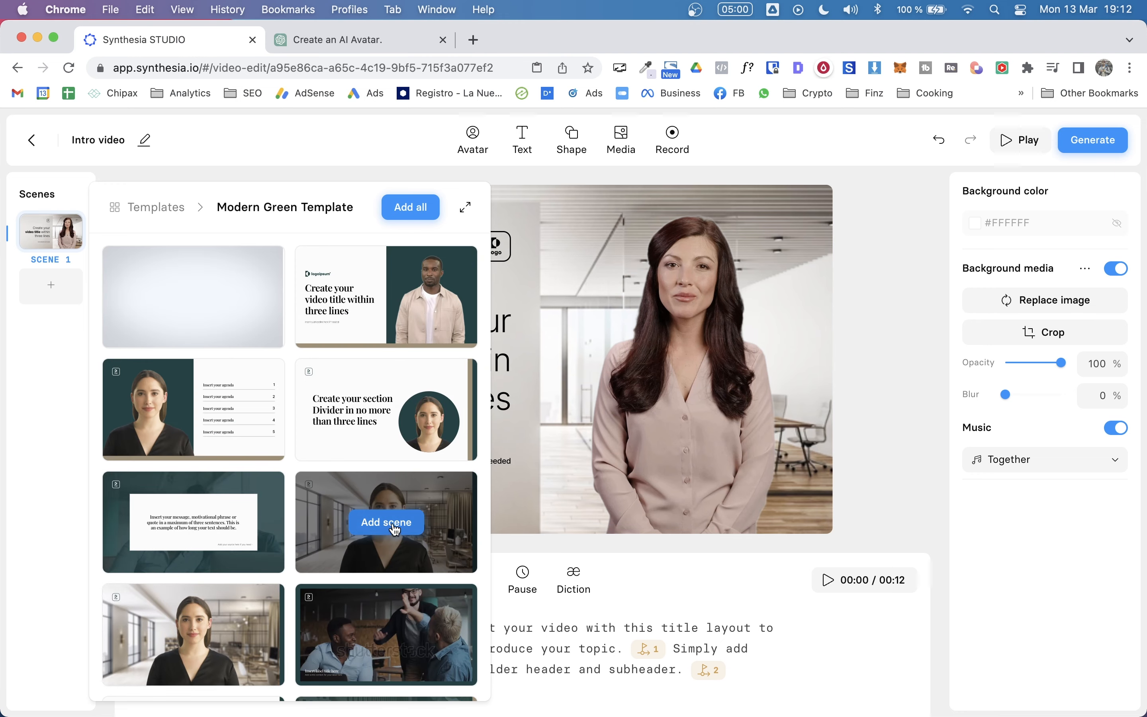
{"action": "left_click", "coordinate": [392, 527]}
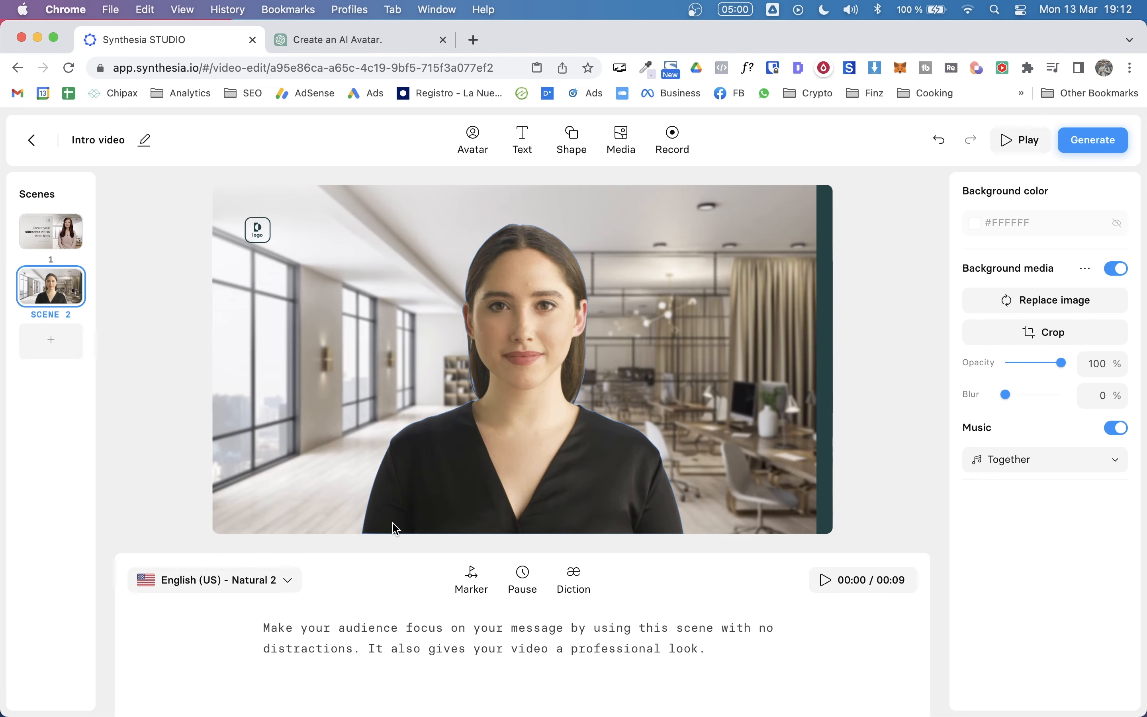
Look through the recommended and other English voices for the second scene's avatar without changing the voice
{"action": "left_click", "coordinate": [239, 585]}
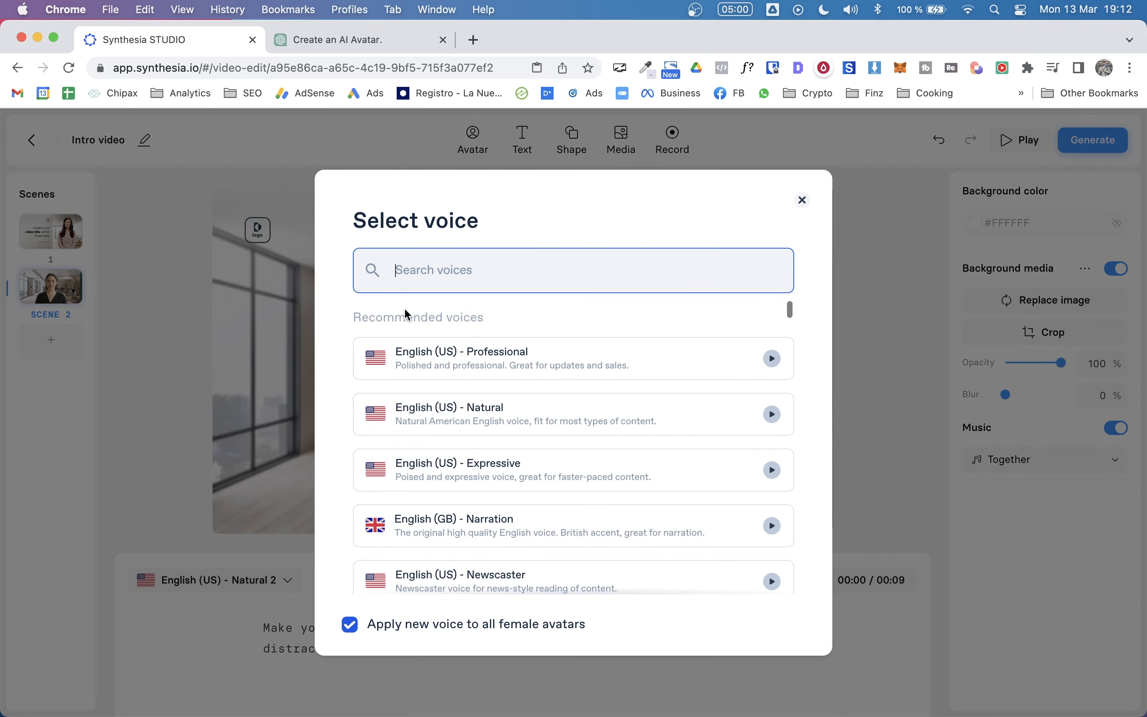
{"action": "scroll", "coordinate": [498, 420], "scroll_direction": "down", "scroll_amount": 1}
{"action": "scroll", "coordinate": [499, 420], "scroll_direction": "down", "scroll_amount": 6}
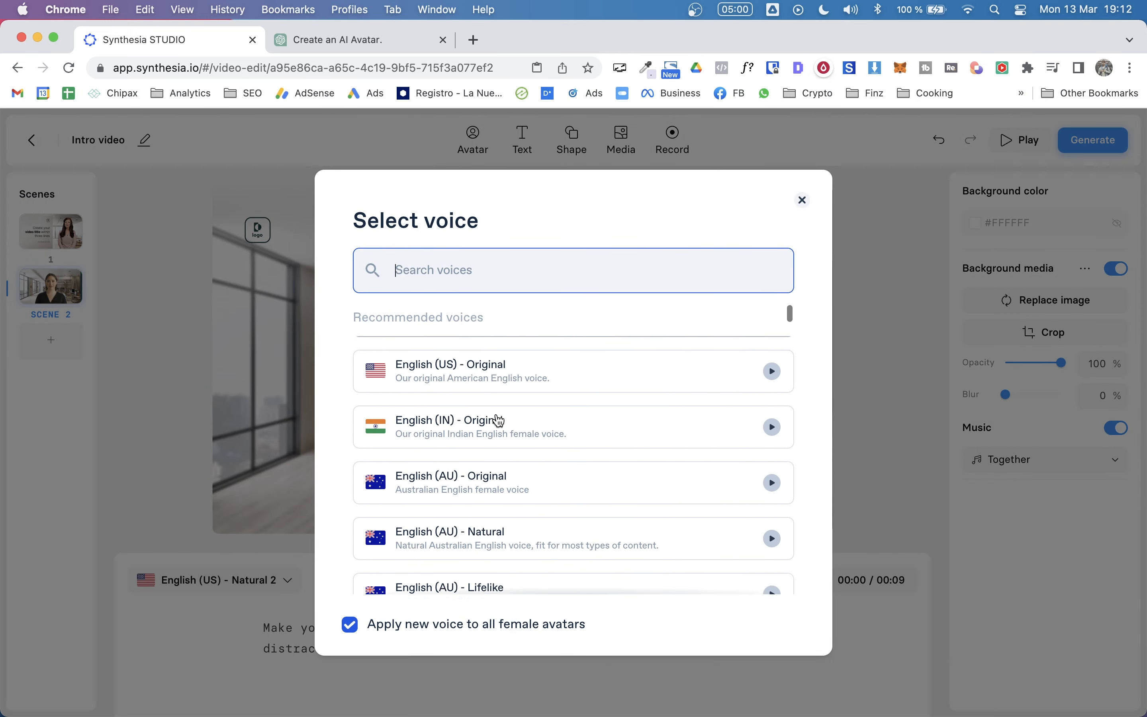
{"action": "scroll", "coordinate": [499, 421], "scroll_direction": "up", "scroll_amount": 7}
{"action": "scroll", "coordinate": [473, 448], "scroll_direction": "down", "scroll_amount": 10}
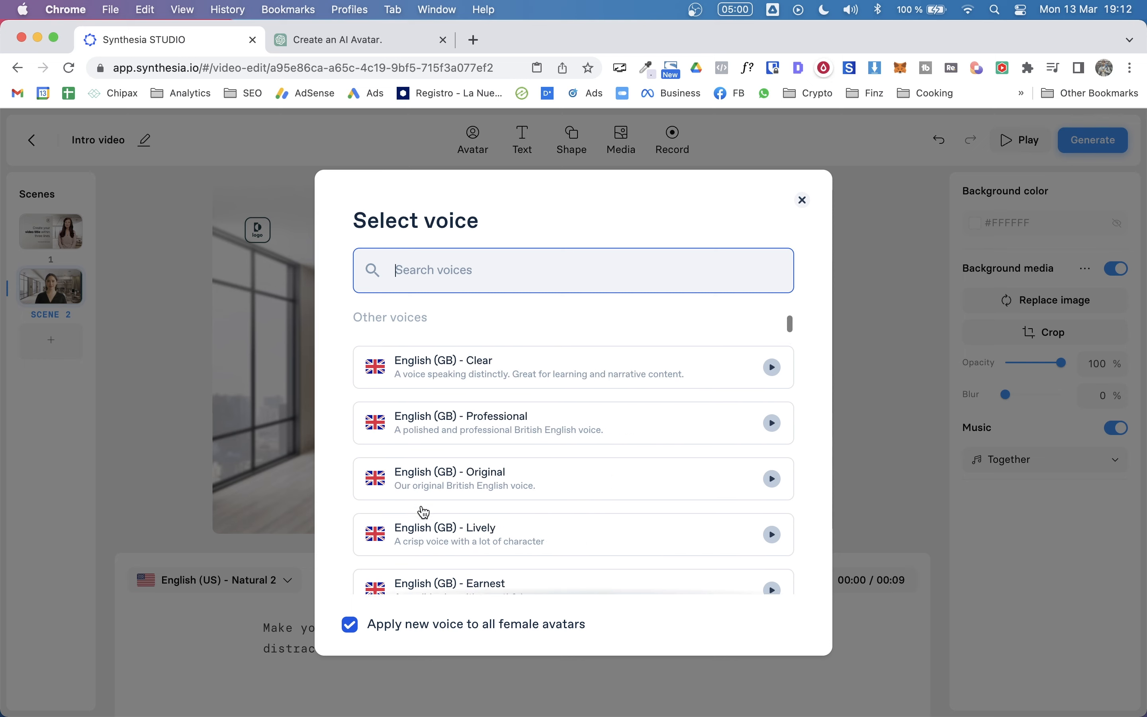
{"action": "scroll", "coordinate": [424, 512], "scroll_direction": "up", "scroll_amount": 10}
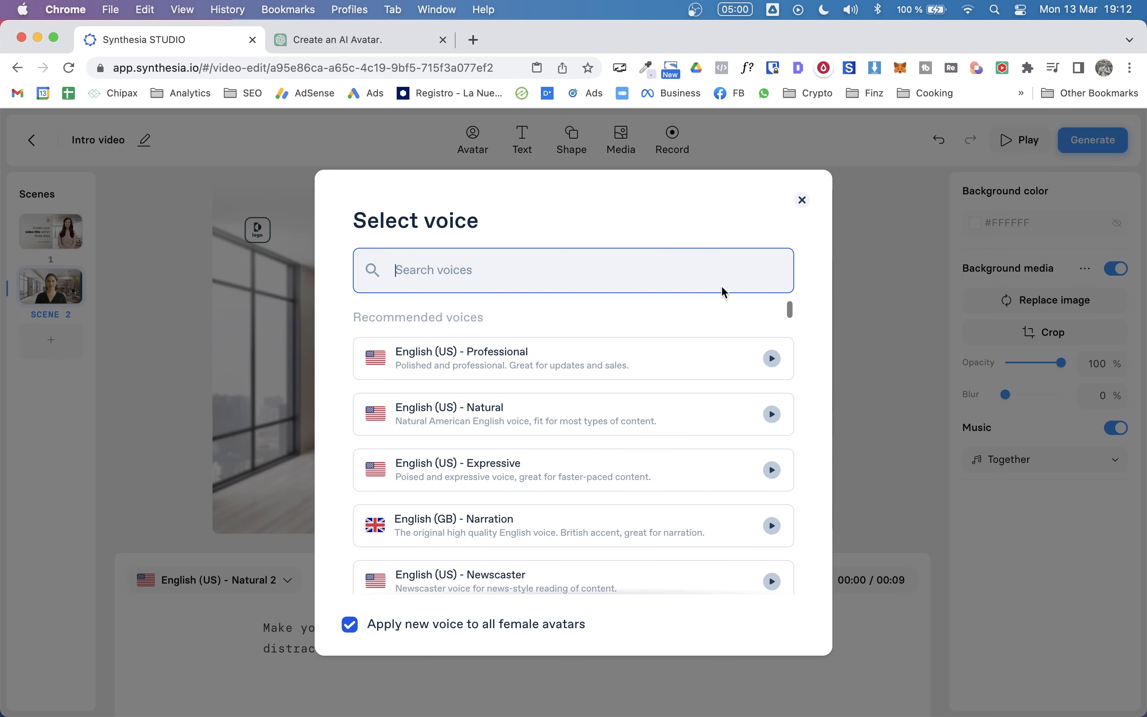
{"action": "left_click", "coordinate": [804, 201]}
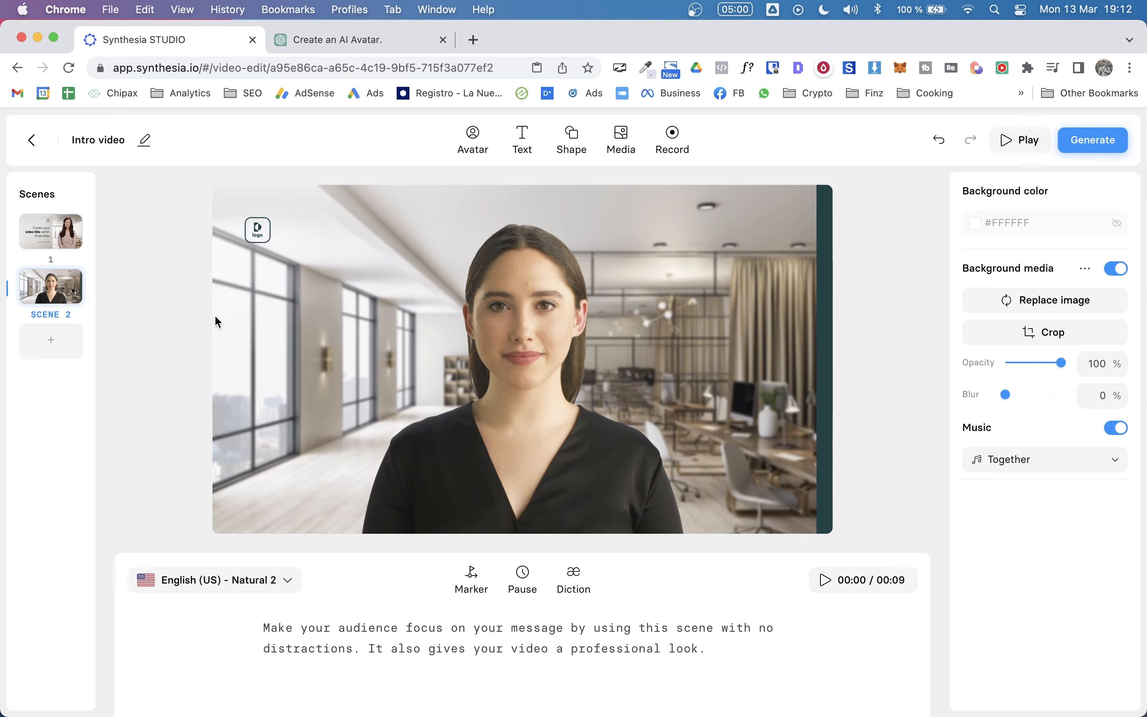
Switch to ChatGPT, request a first-person YouTube short script of around 15 seconds inviting viewers to the Synthesia.io avatar tutorial, and copy the response
{"action": "left_click", "coordinate": [389, 43]}
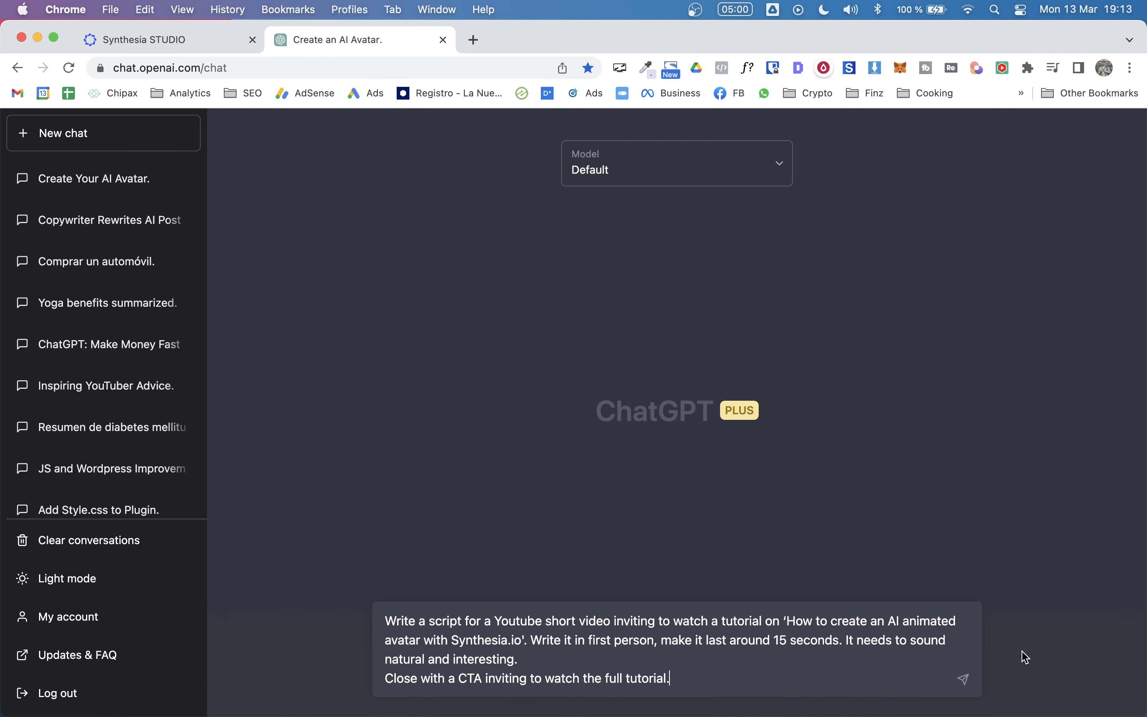
{"action": "key", "text": "Return"}
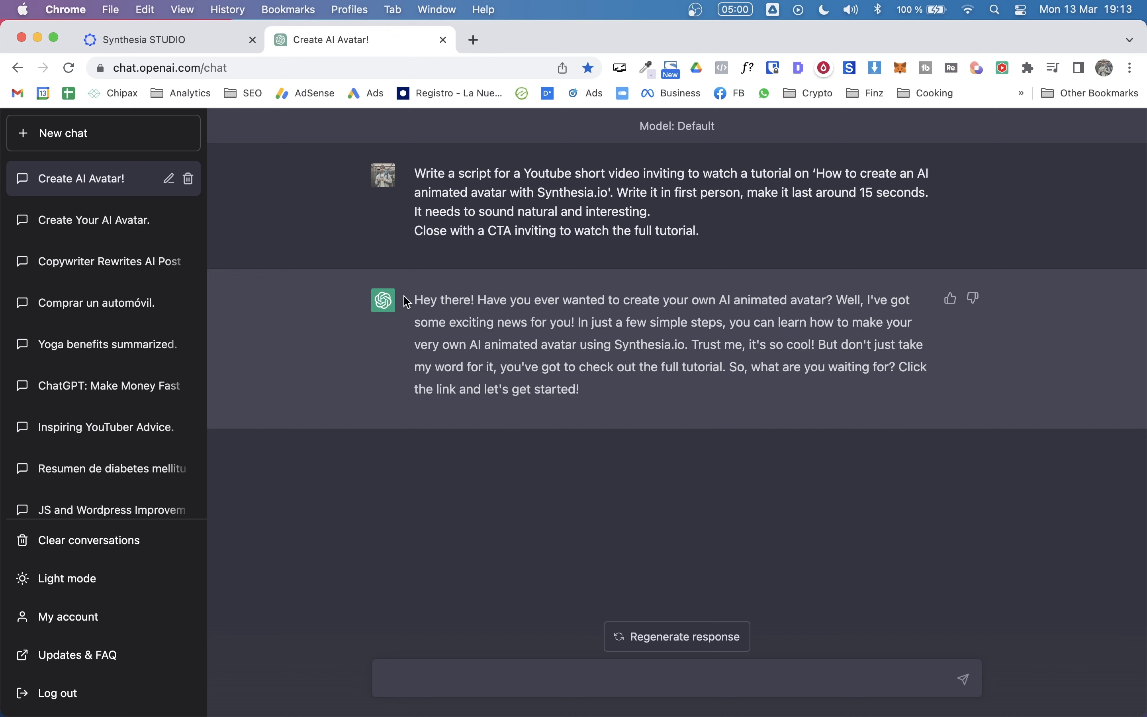
{"action": "left_click_drag", "start_coordinate": [416, 300], "coordinate": [598, 395]}
{"action": "key", "text": "super+c"}
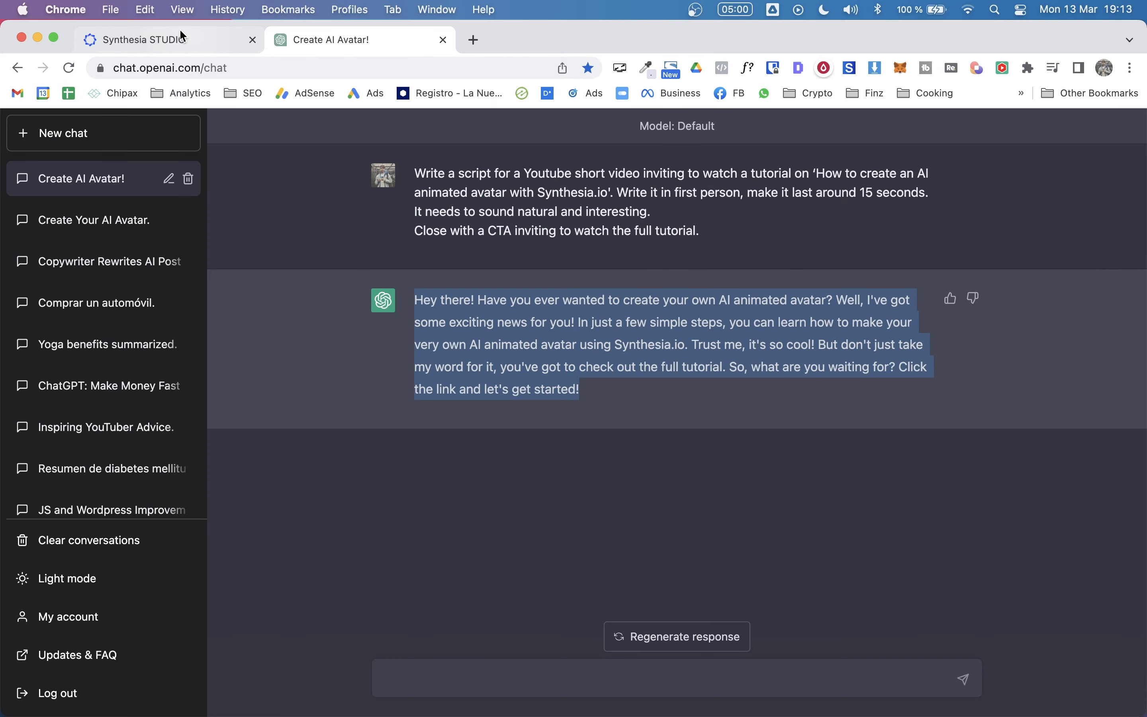
Back in Synthesia, replace the second scene's whole script with the copied ChatGPT text
{"action": "left_click", "coordinate": [172, 40]}
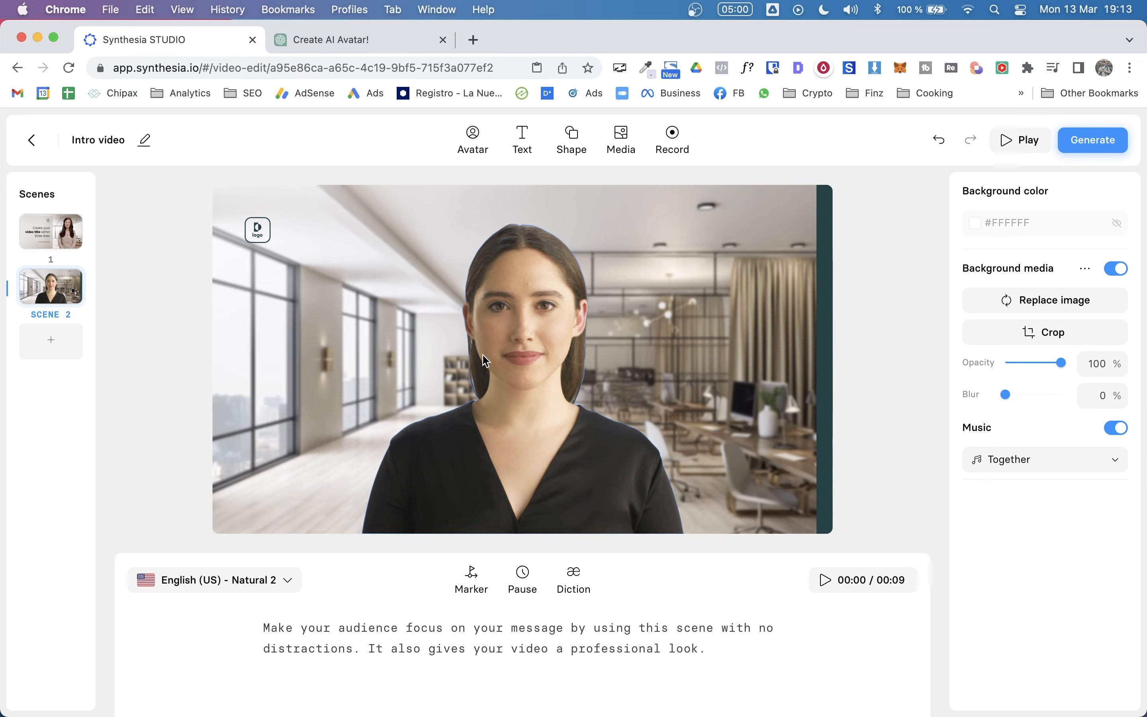
{"action": "double_click", "coordinate": [448, 640]}
{"action": "key", "text": "super+a"}
{"action": "key", "text": "super+v"}
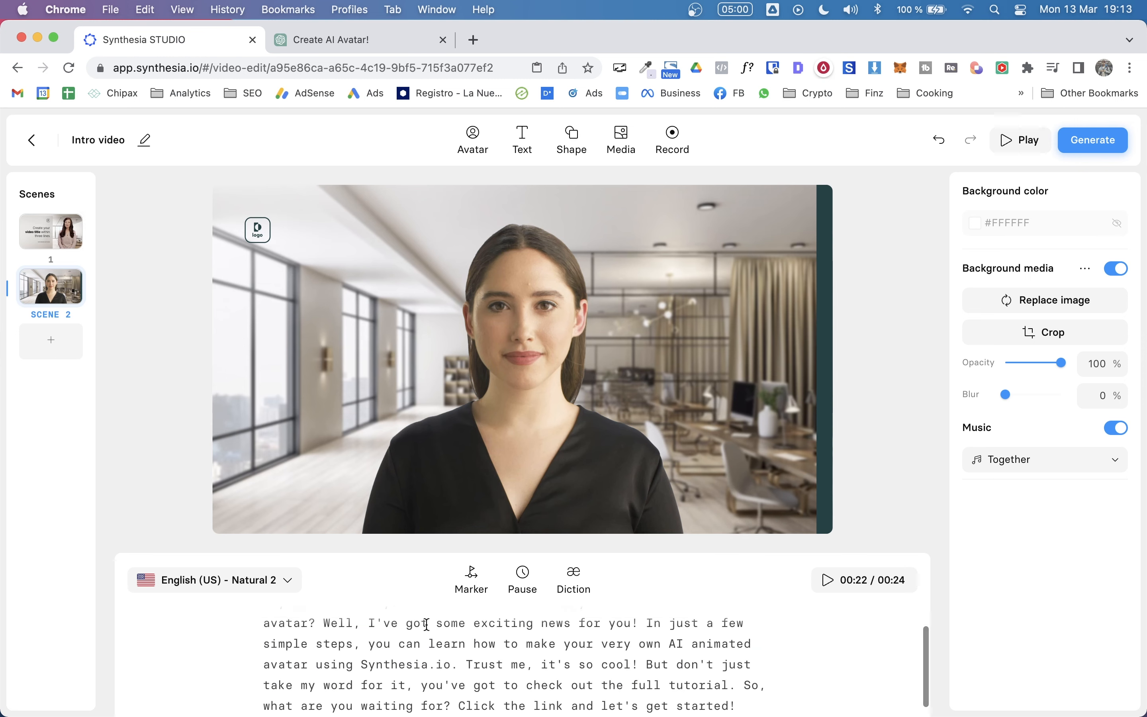
Delete the first scene with the video title layout from the Intro video
{"action": "right_click", "coordinate": [41, 236]}
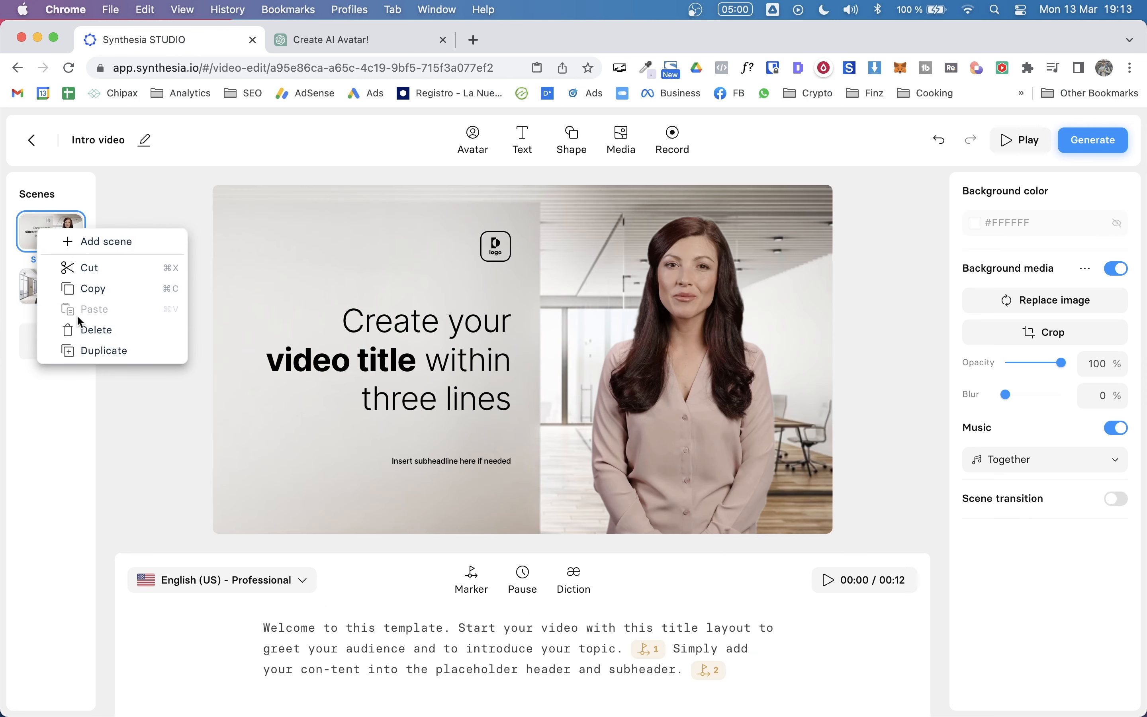
{"action": "left_click", "coordinate": [82, 332]}
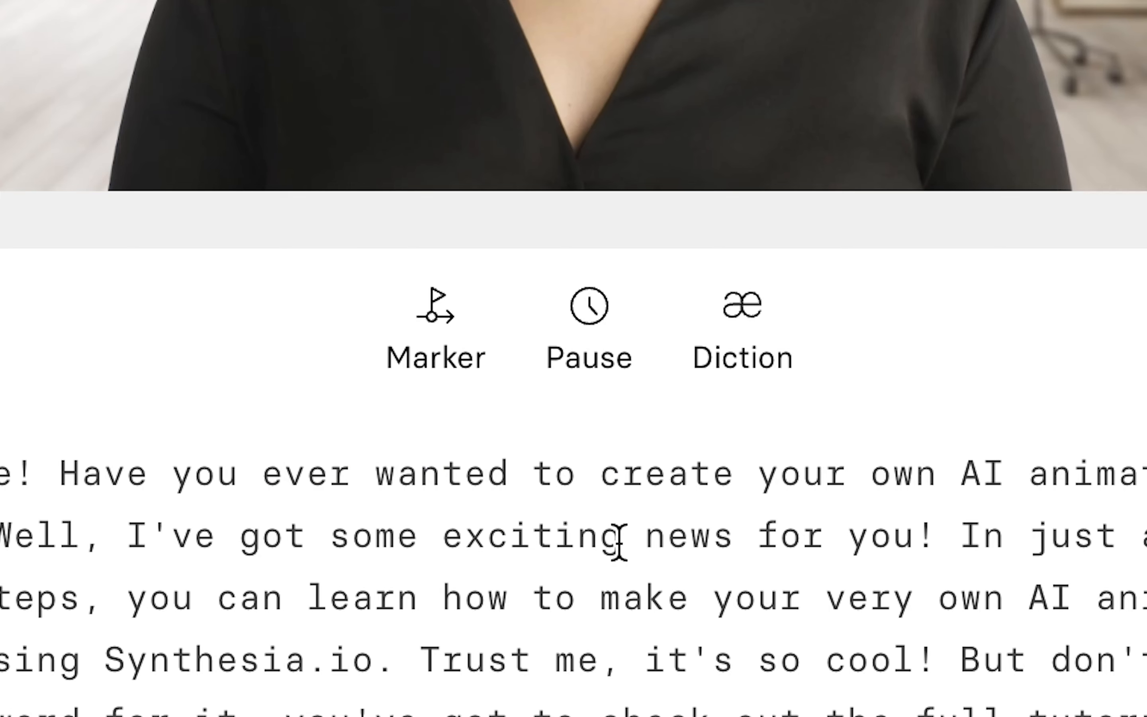
Mark the word "exciting" in the script for an alternate pronunciation, leaving the pronunciation empty
{"action": "left_click_drag", "start_coordinate": [532, 649], "coordinate": [479, 648]}
{"action": "mouse_move", "coordinate": [459, 534]}
{"action": "left_mouse_down"}
{"action": "mouse_move", "coordinate": [430, 538]}
{"action": "mouse_move", "coordinate": [441, 538]}
{"action": "left_mouse_up"}
{"action": "left_click", "coordinate": [725, 313]}
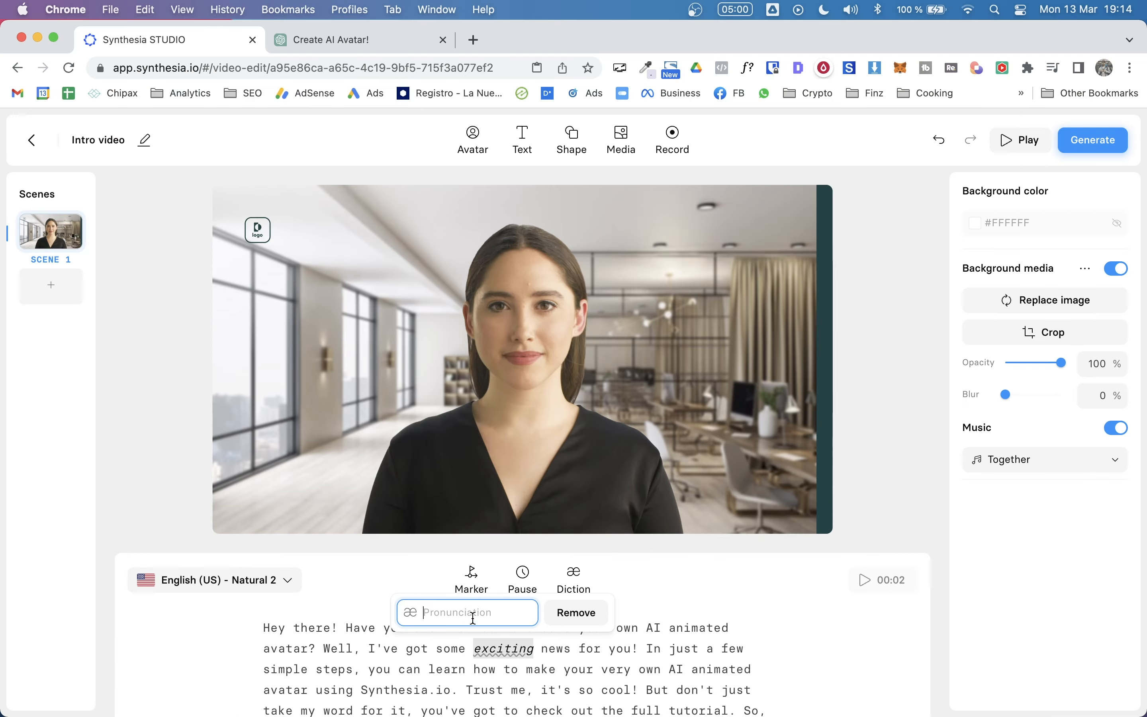
{"action": "left_click", "coordinate": [265, 232]}
{"action": "left_click", "coordinate": [158, 448]}
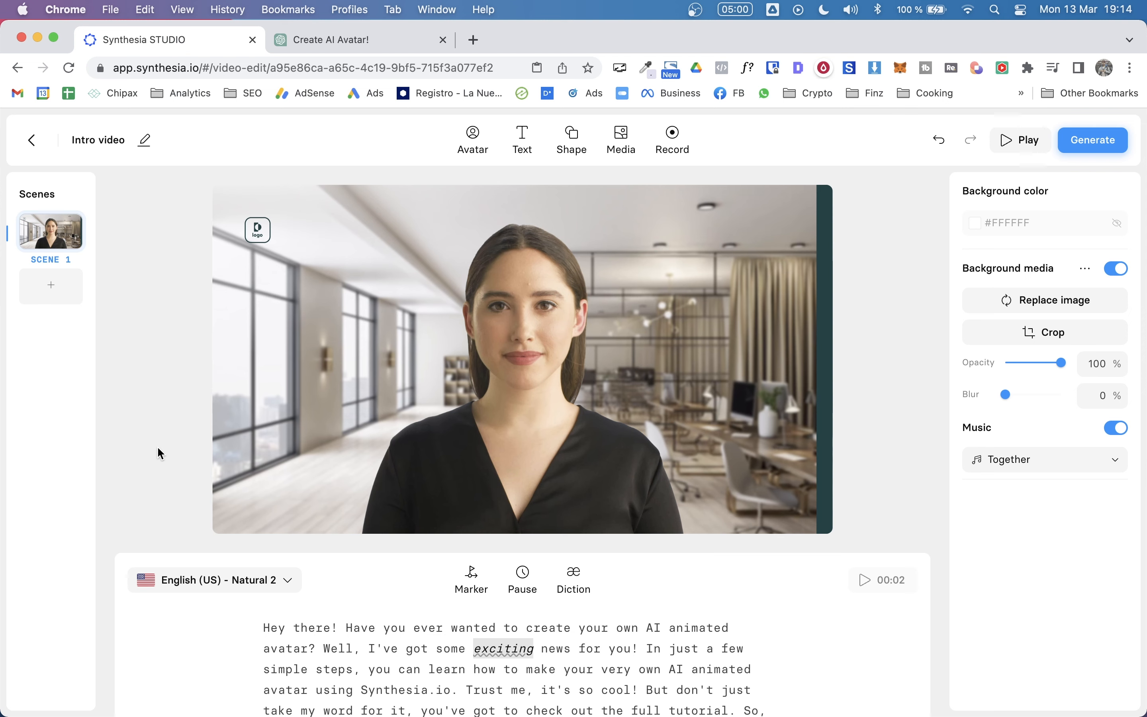
Remove the diction mark from the word "exciting" in the script
{"action": "left_click", "coordinate": [498, 649]}
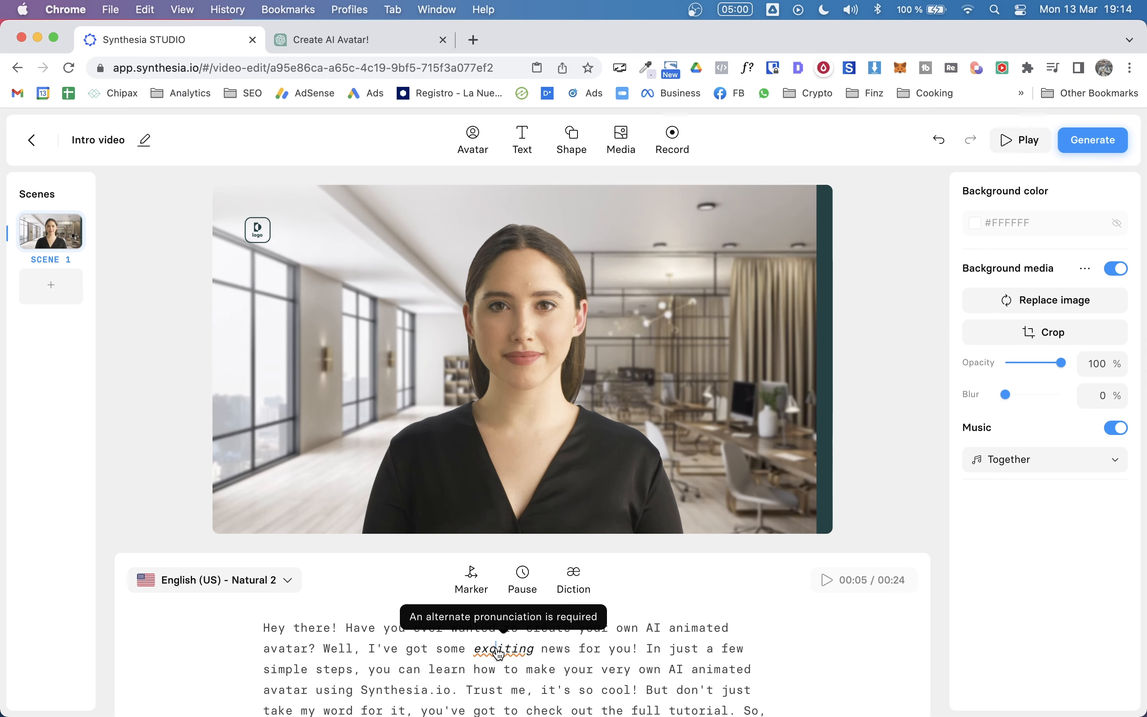
{"action": "left_click", "coordinate": [497, 653]}
{"action": "left_click", "coordinate": [510, 653]}
{"action": "left_click", "coordinate": [533, 648]}
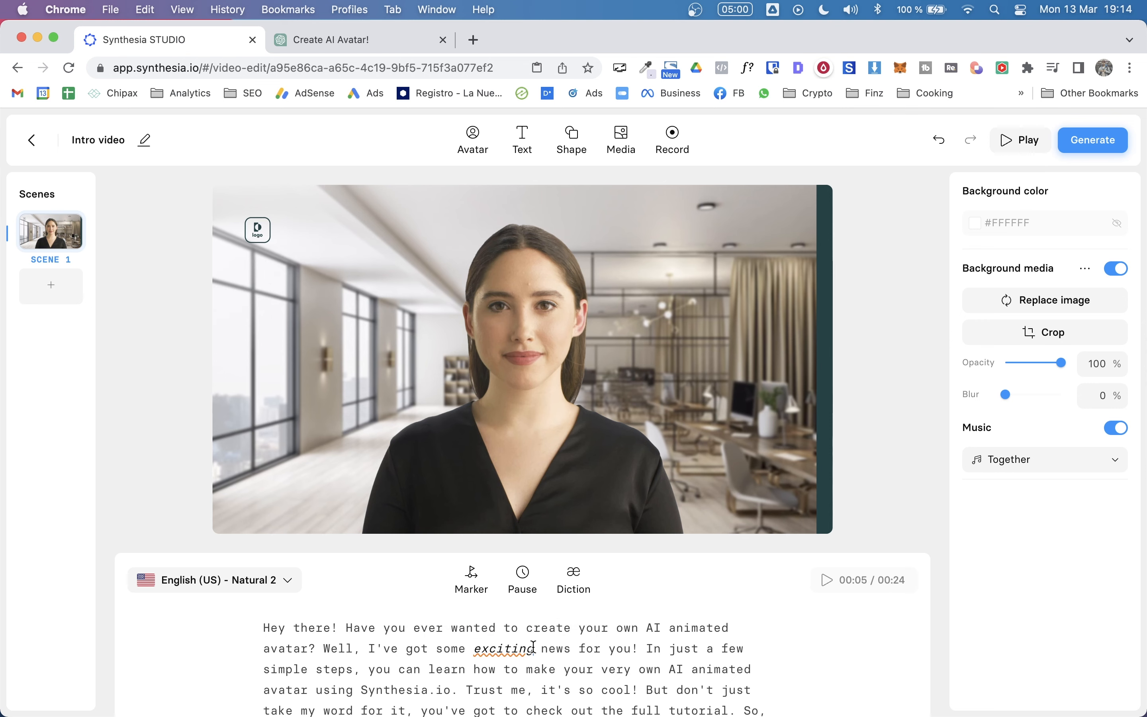
{"action": "left_click_drag", "start_coordinate": [534, 648], "coordinate": [474, 650]}
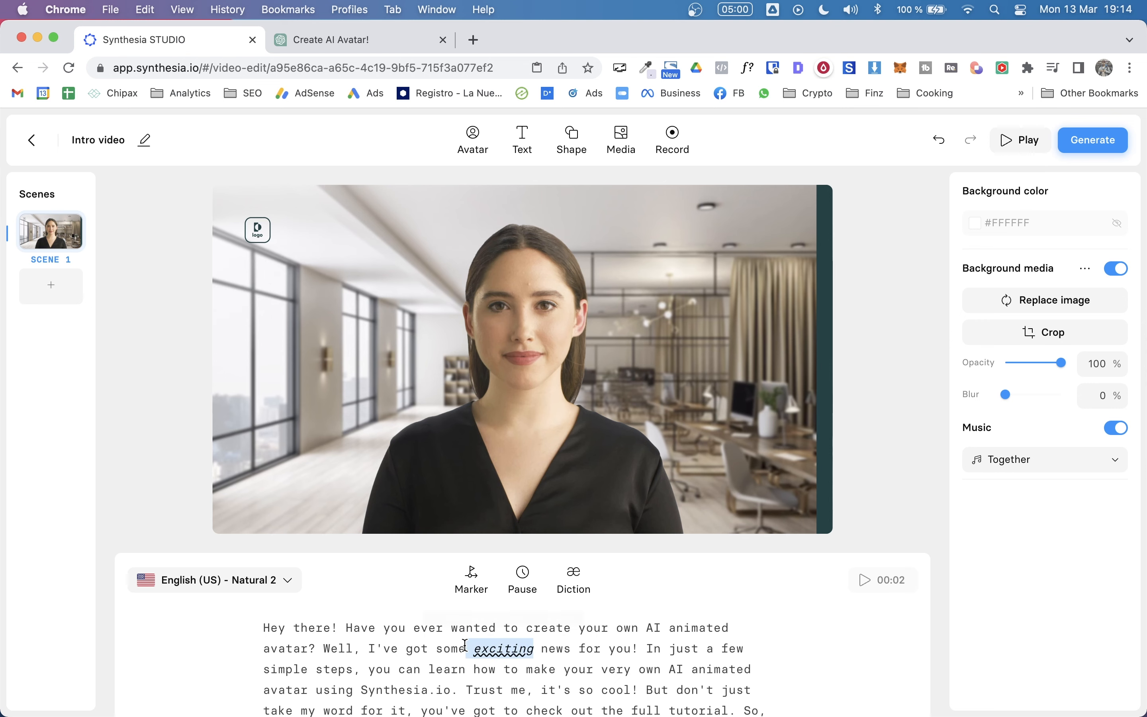
{"action": "left_click", "coordinate": [581, 588]}
{"action": "left_click", "coordinate": [579, 612]}
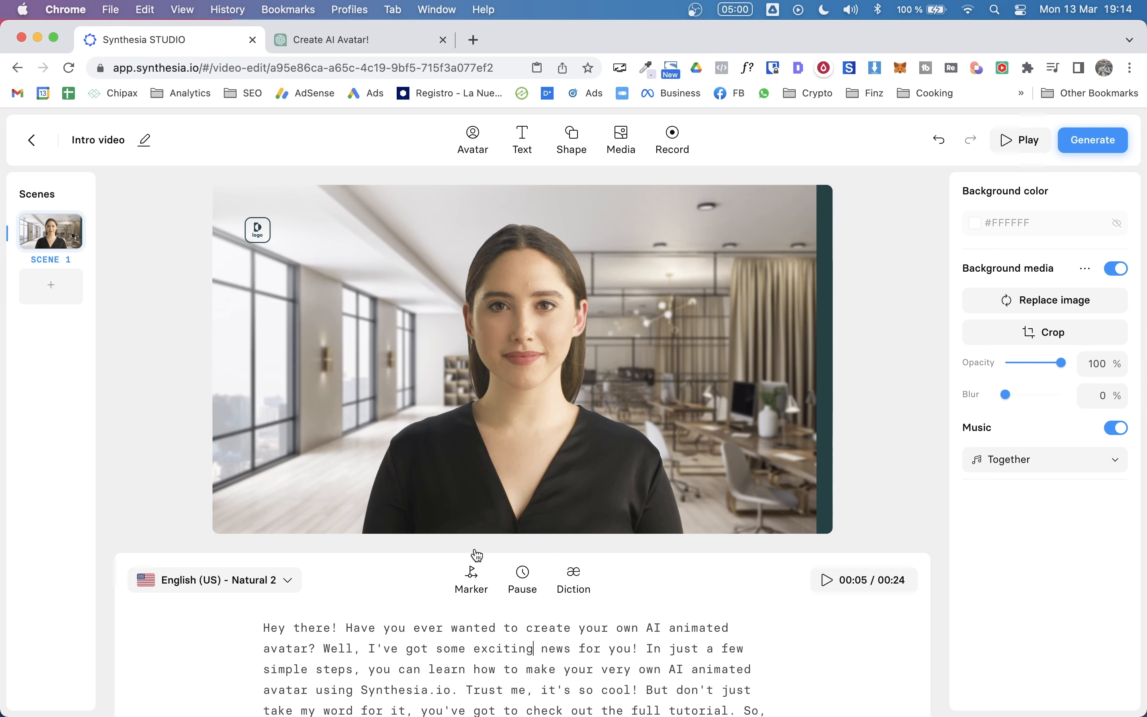
Delete the placeholder logo and the dark green vertical bar from the office scene
{"action": "left_click", "coordinate": [190, 351]}
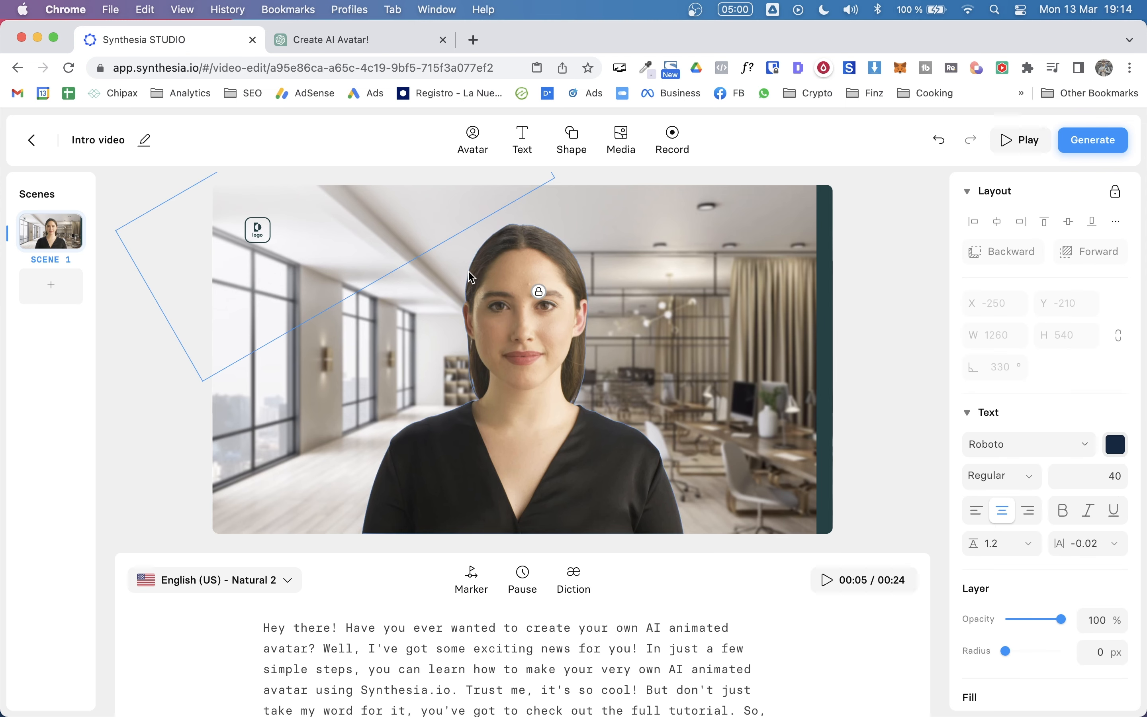
{"action": "left_click", "coordinate": [269, 233]}
{"action": "key", "text": "BackSpace"}
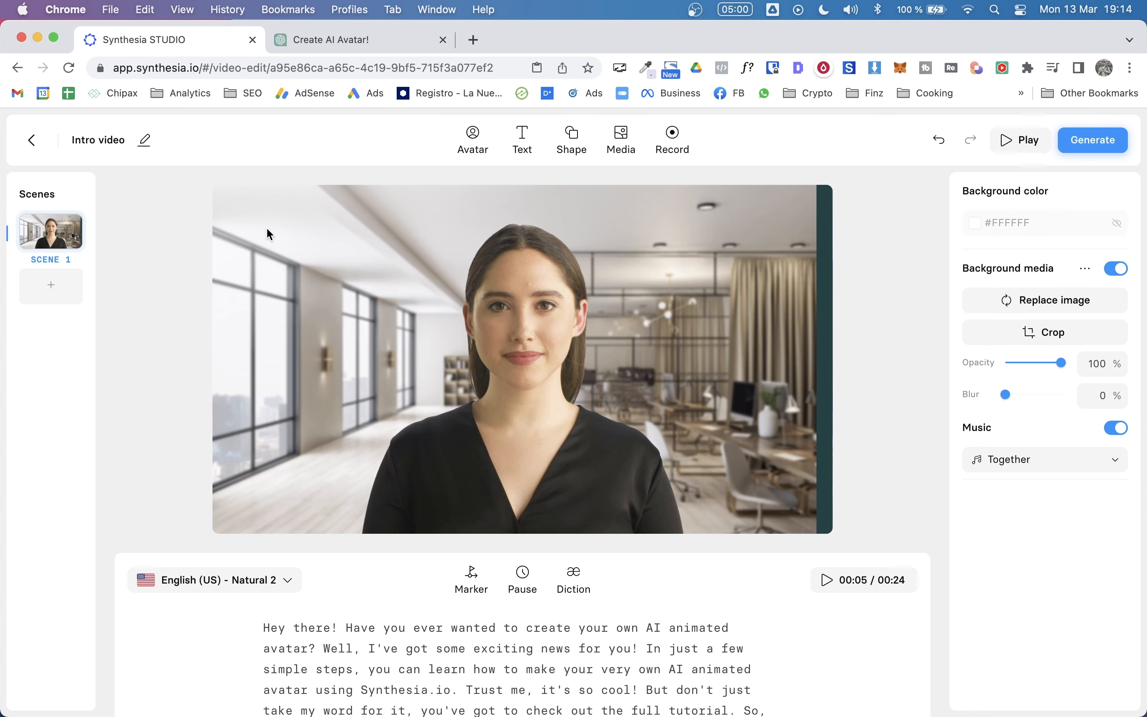
{"action": "left_click", "coordinate": [826, 286]}
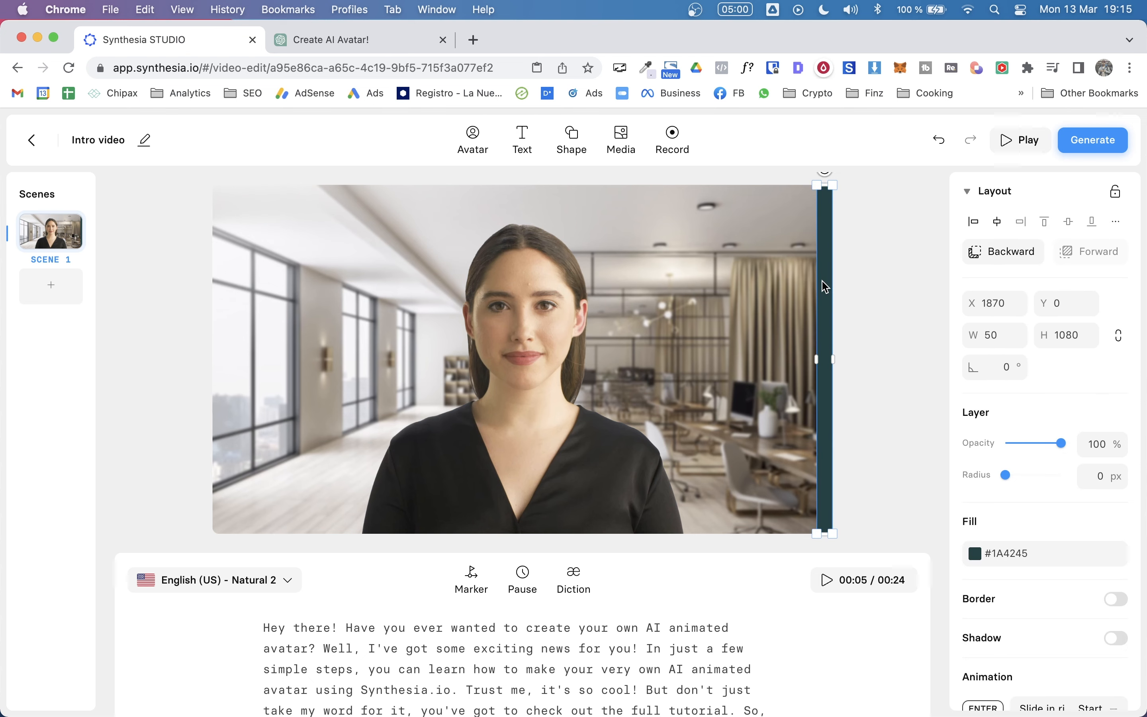
{"action": "key", "text": "BackSpace"}
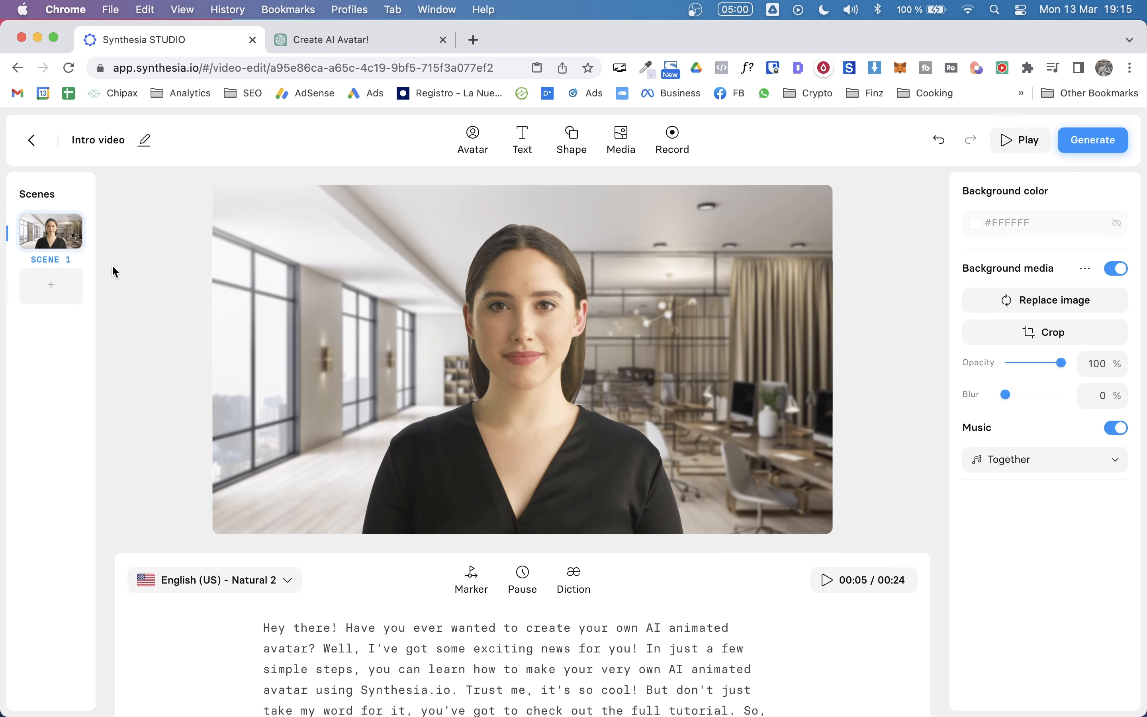
Play the English (US) - Professional voice sample and apply that voice to all female avatars
{"action": "scroll", "coordinate": [483, 681], "scroll_direction": "down", "scroll_amount": 2}
{"action": "scroll", "coordinate": [483, 681], "scroll_direction": "up", "scroll_amount": 2}
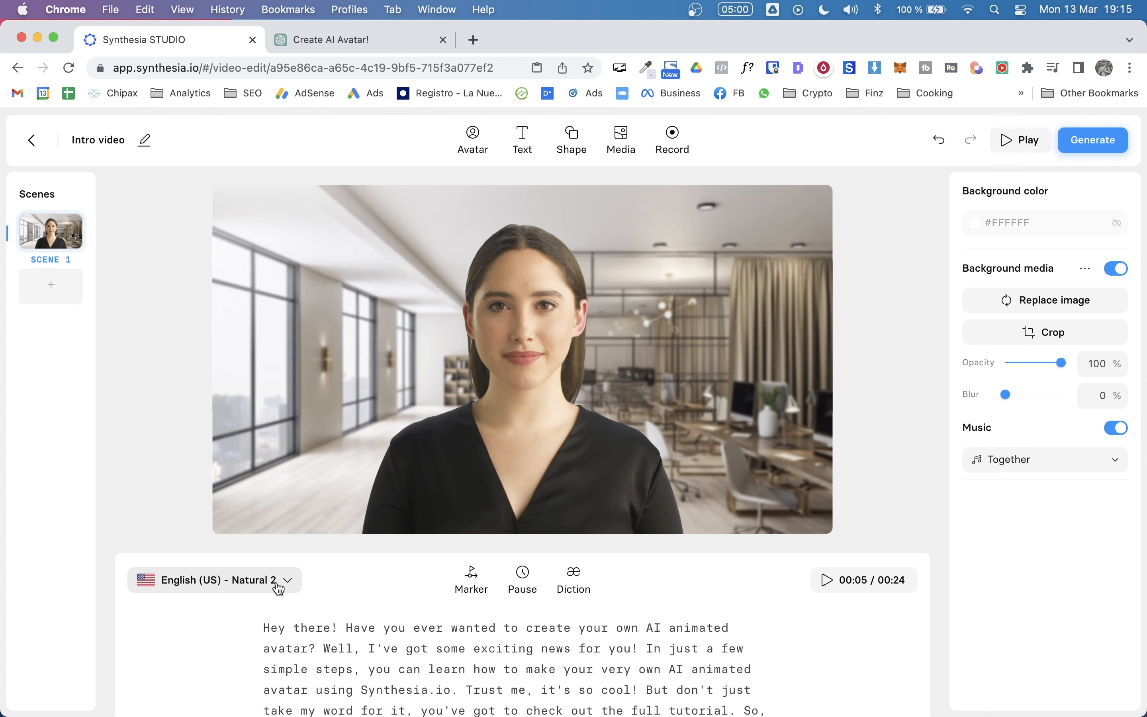
{"action": "left_click", "coordinate": [279, 584]}
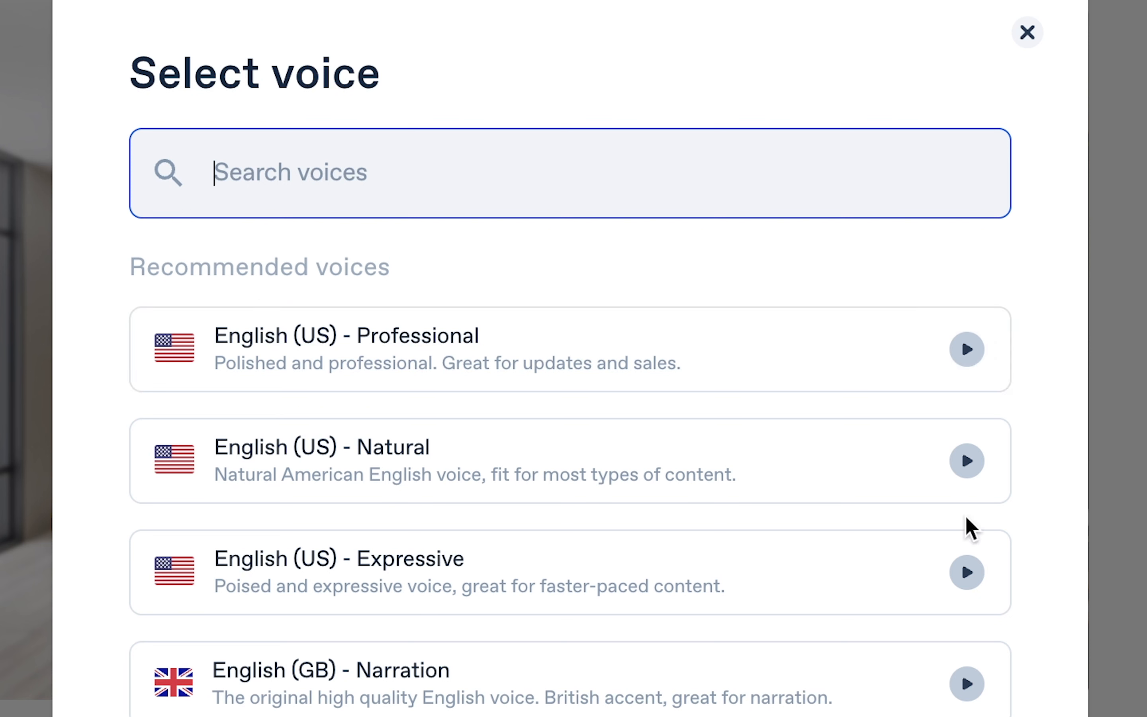
{"action": "left_click", "coordinate": [965, 354]}
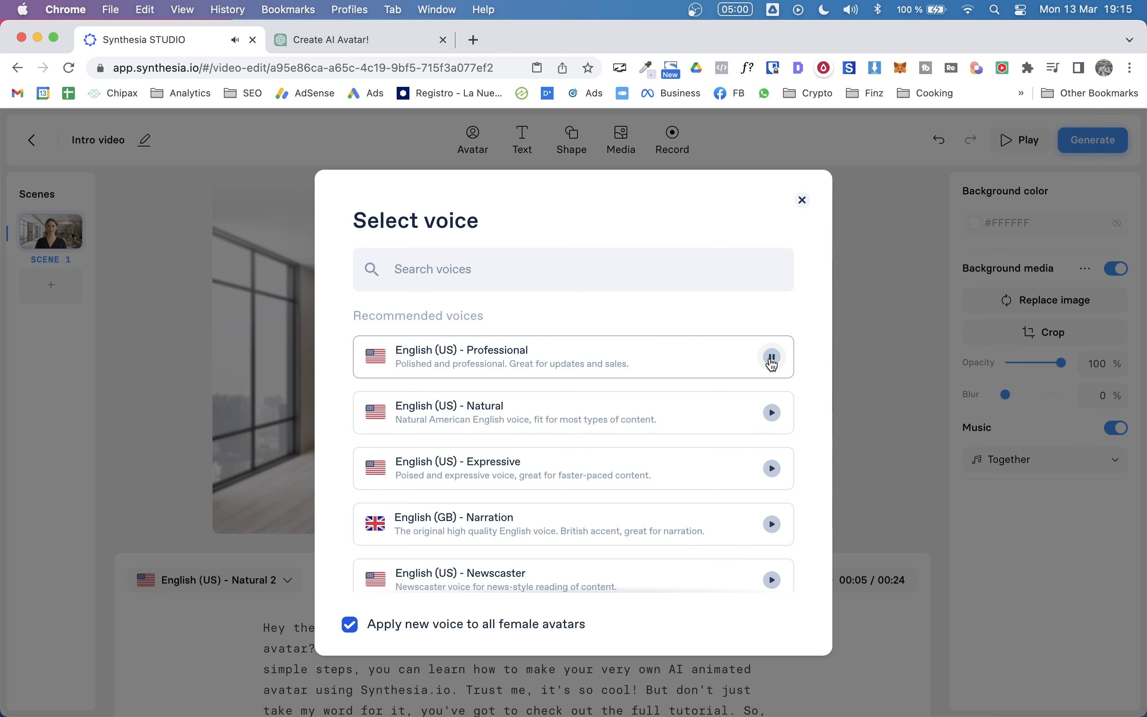
{"action": "left_click", "coordinate": [773, 360]}
{"action": "left_click", "coordinate": [613, 366]}
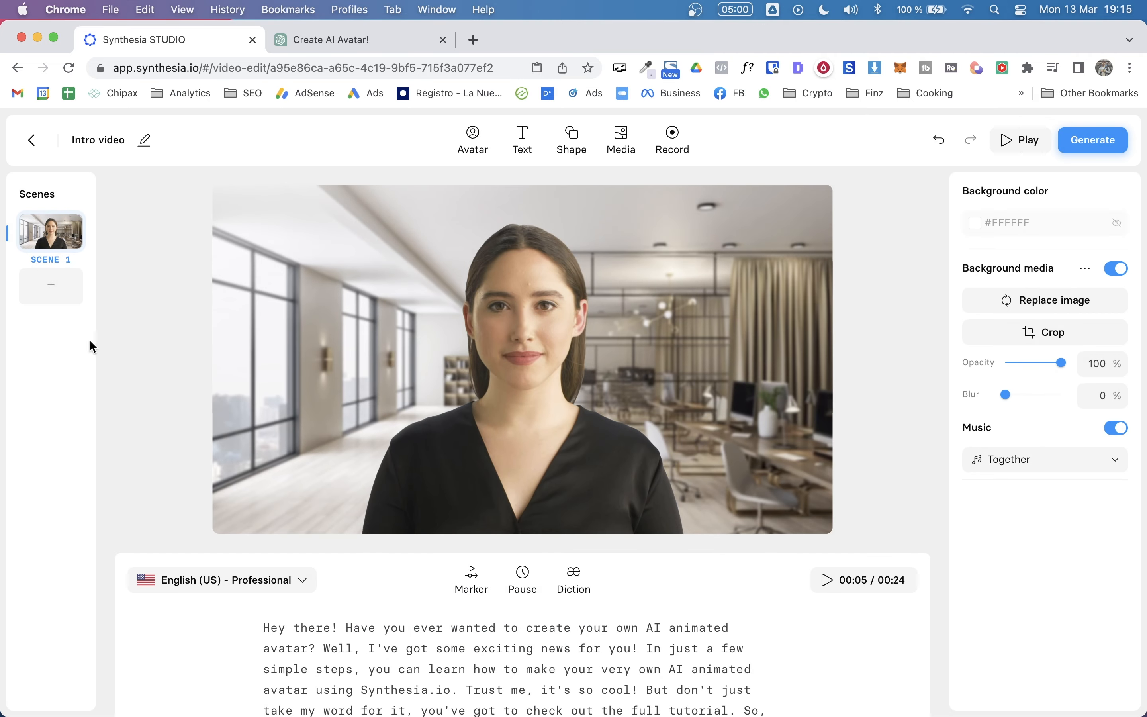
Listen to the English (GB) - Warm and English (US) - Expressive voice samples, keeping English (US) - Professional as the selected voice
{"action": "left_click", "coordinate": [220, 579]}
{"action": "scroll", "coordinate": [693, 441], "scroll_direction": "down", "scroll_amount": 3}
{"action": "scroll", "coordinate": [692, 438], "scroll_direction": "down", "scroll_amount": 3}
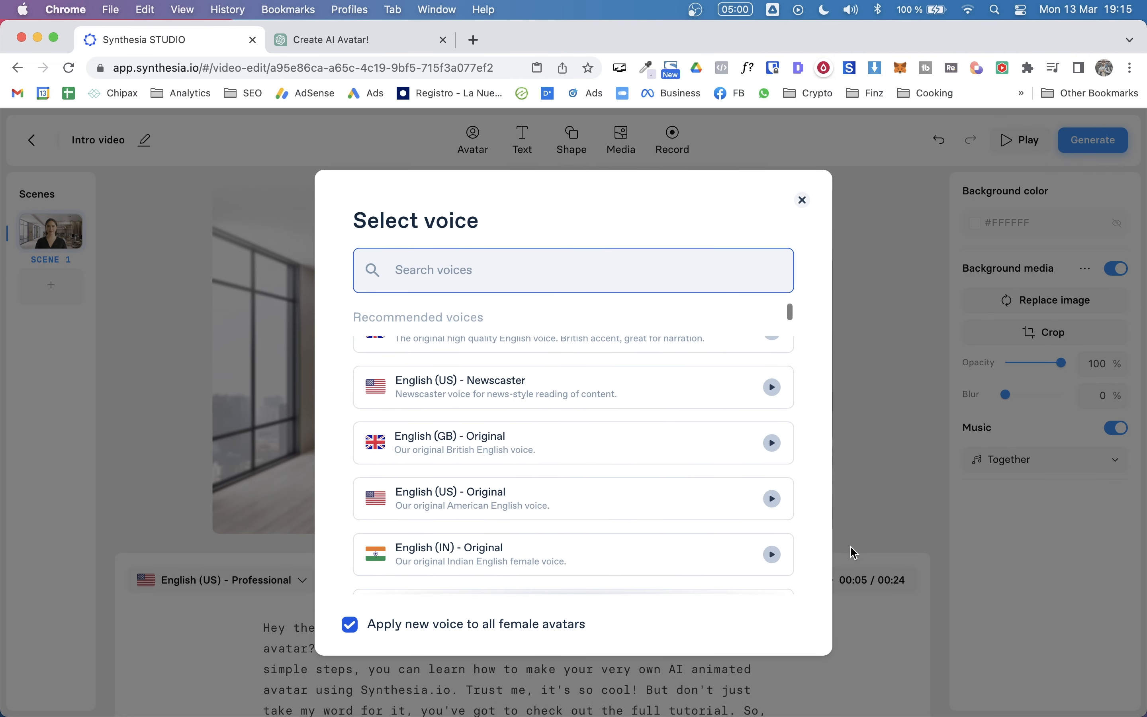
{"action": "scroll", "coordinate": [662, 509], "scroll_direction": "down", "scroll_amount": 3}
{"action": "scroll", "coordinate": [662, 509], "scroll_direction": "up", "scroll_amount": 5}
{"action": "scroll", "coordinate": [663, 508], "scroll_direction": "down", "scroll_amount": 10}
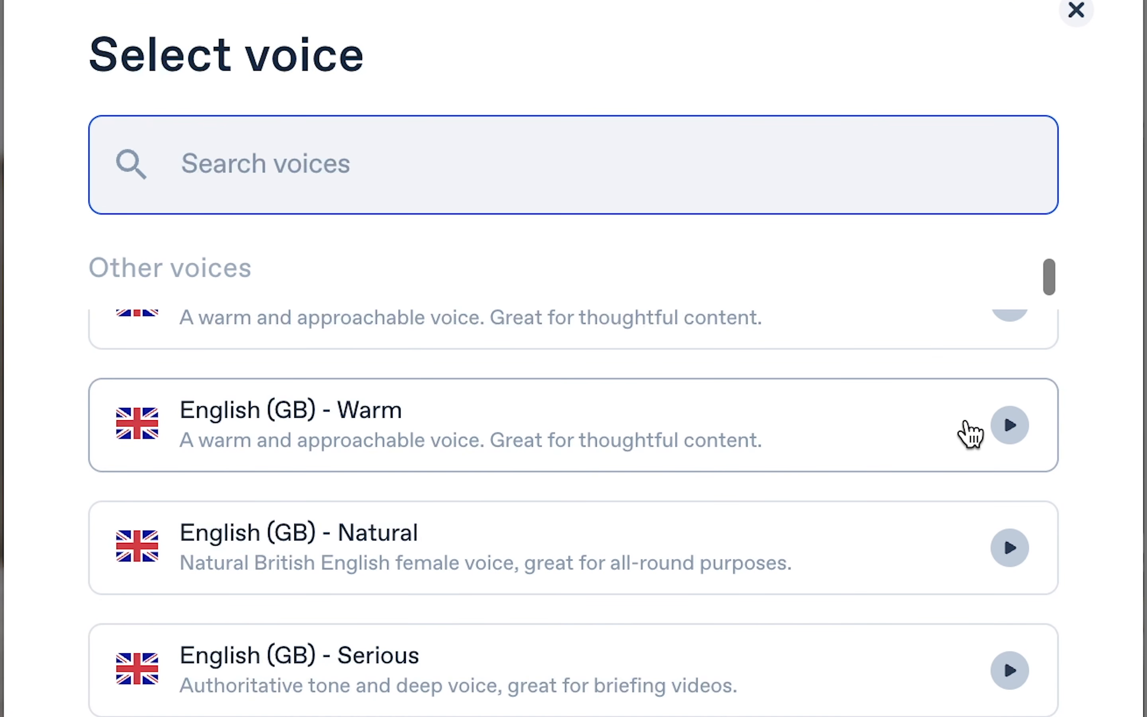
{"action": "left_click", "coordinate": [1006, 436]}
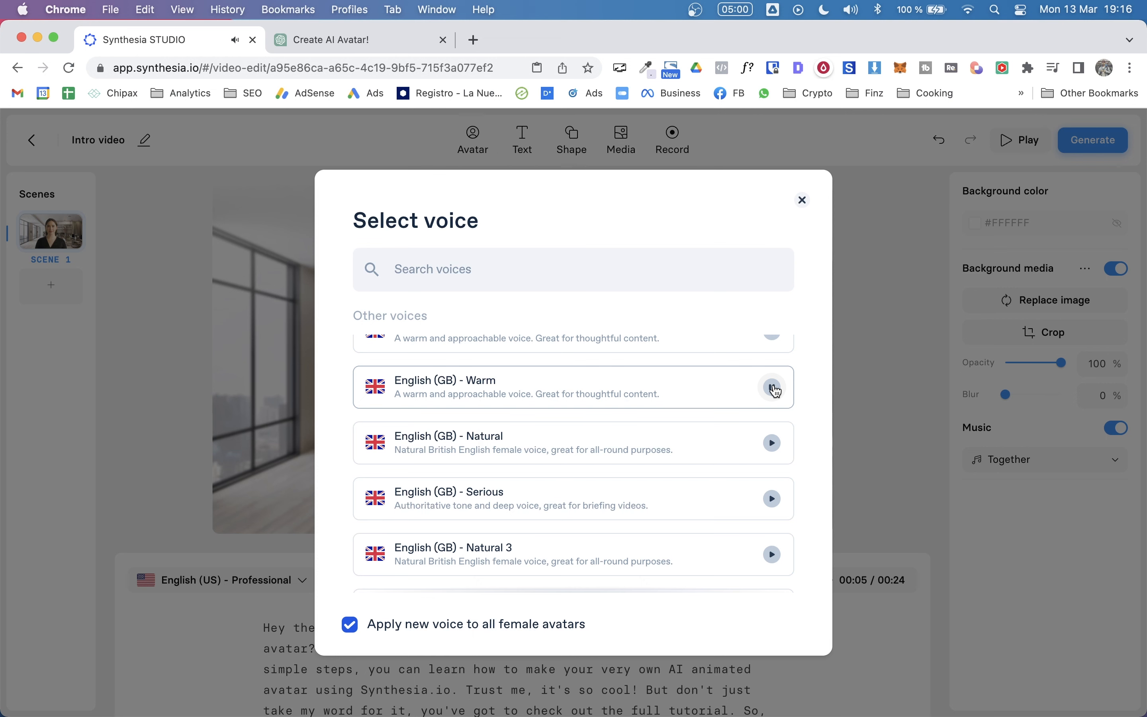
{"action": "scroll", "coordinate": [776, 391], "scroll_direction": "up", "scroll_amount": 10}
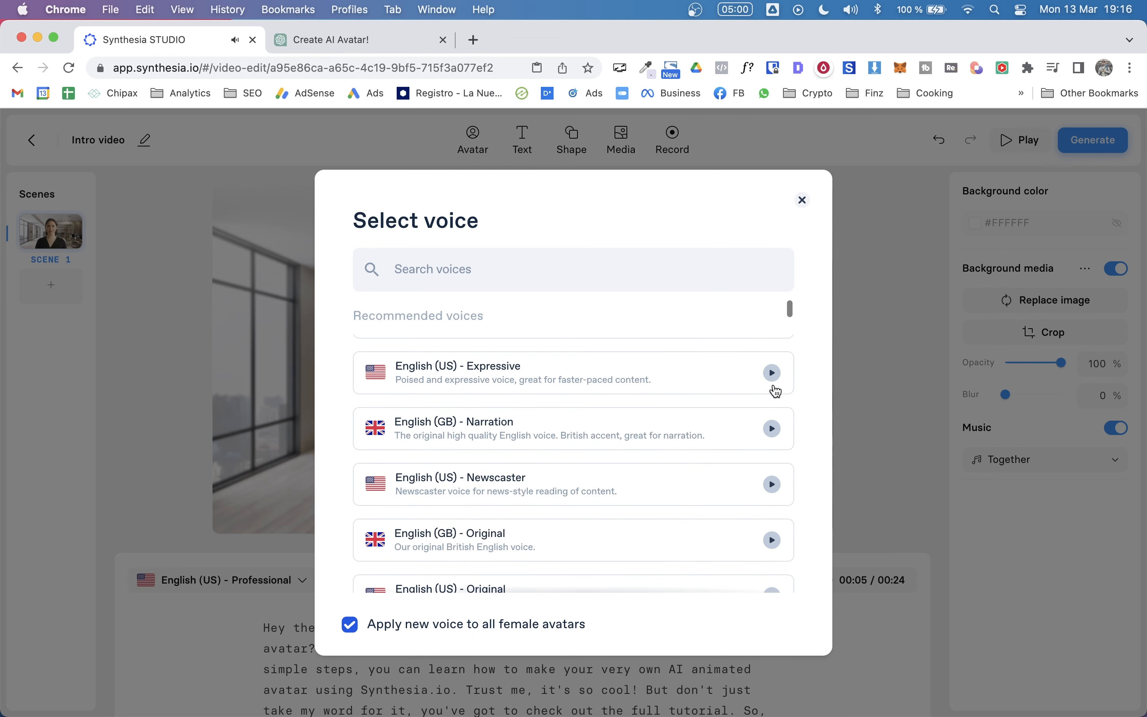
{"action": "left_click", "coordinate": [773, 470]}
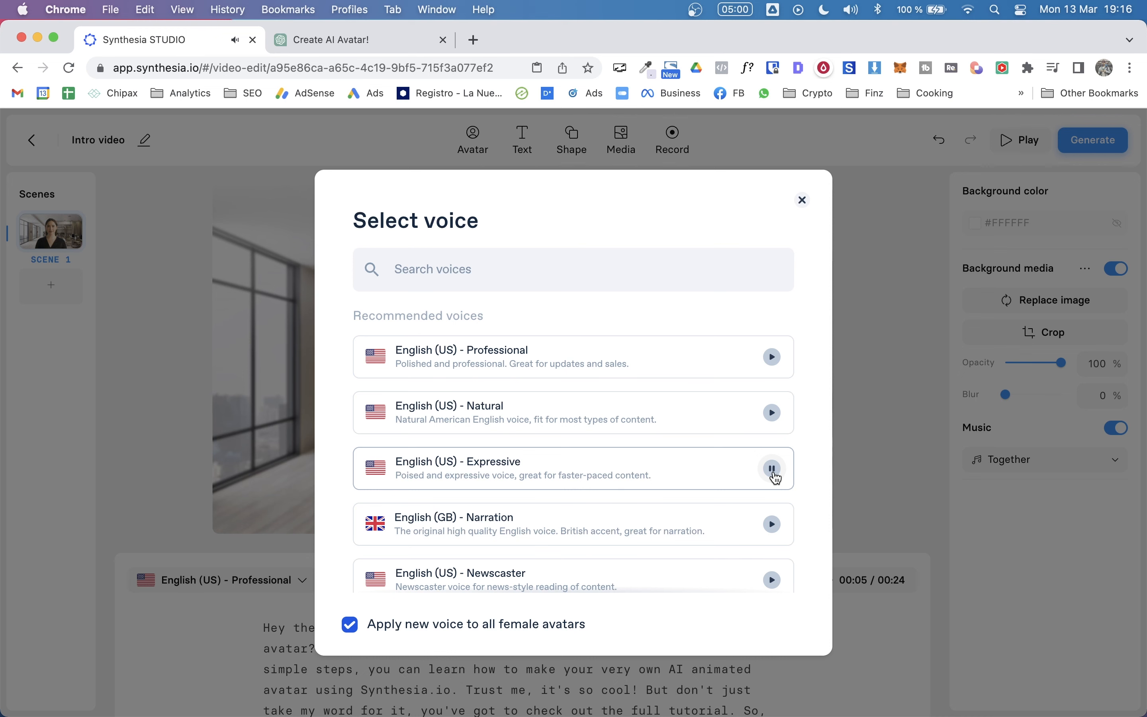
{"action": "left_click", "coordinate": [775, 471]}
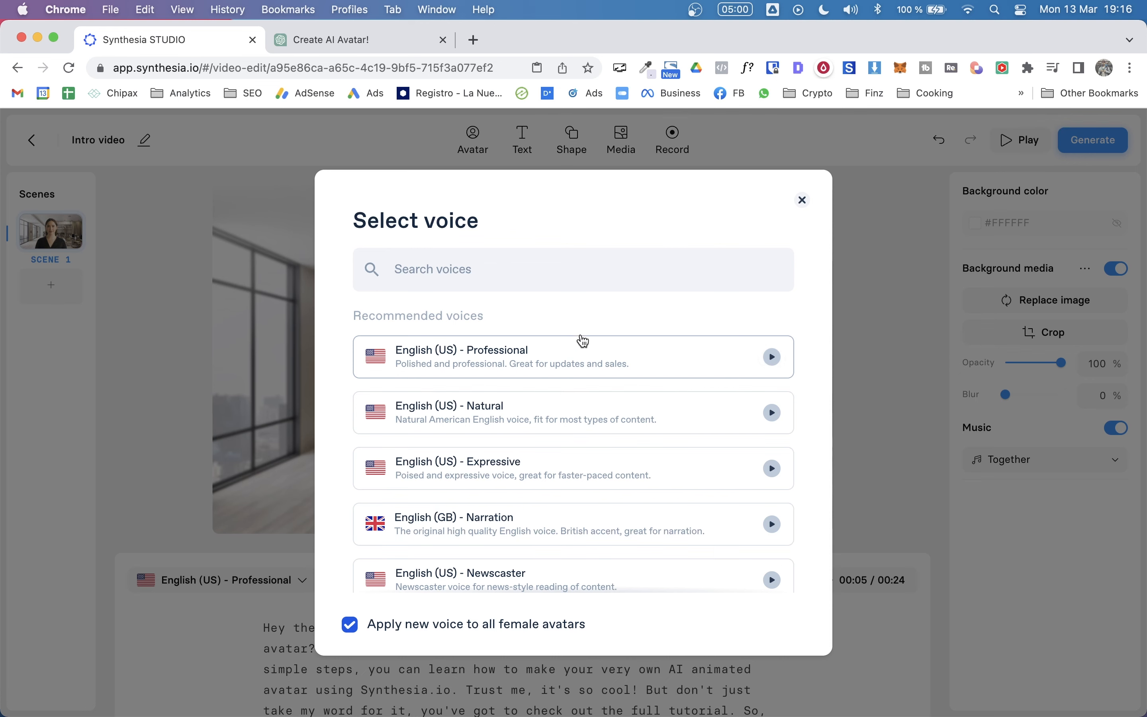
{"action": "left_click", "coordinate": [556, 352]}
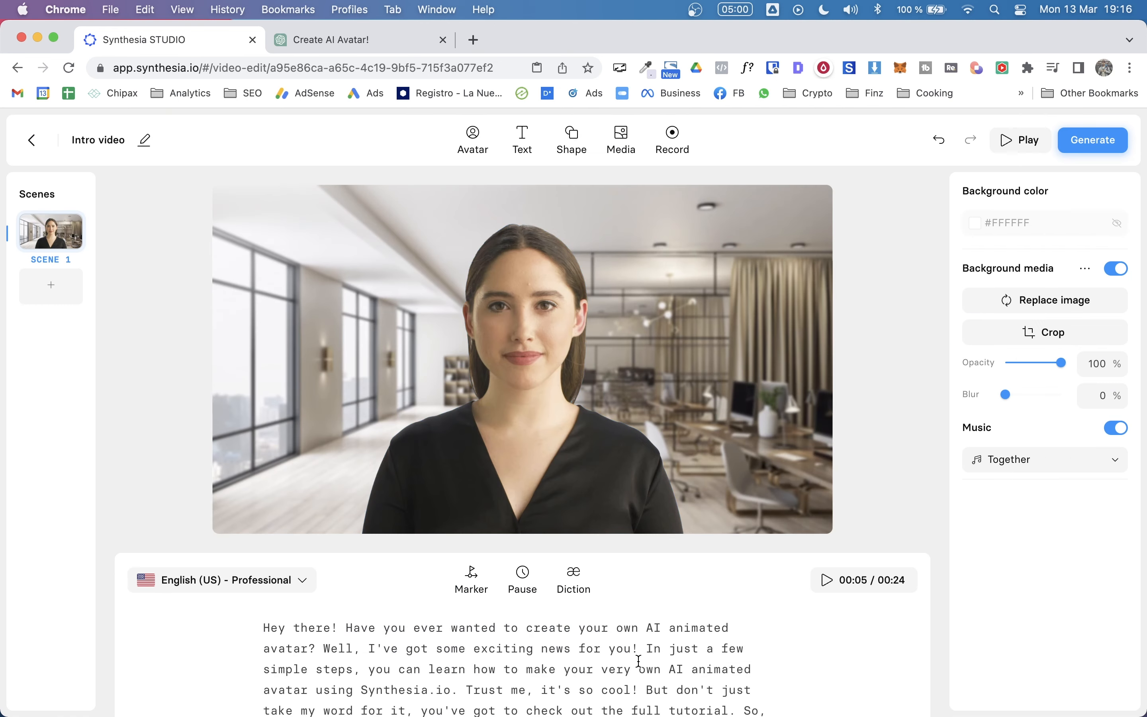
Add the Head Office Template's closer centred avatar scene with the grey wall as the second scene
{"action": "left_click", "coordinate": [47, 294]}
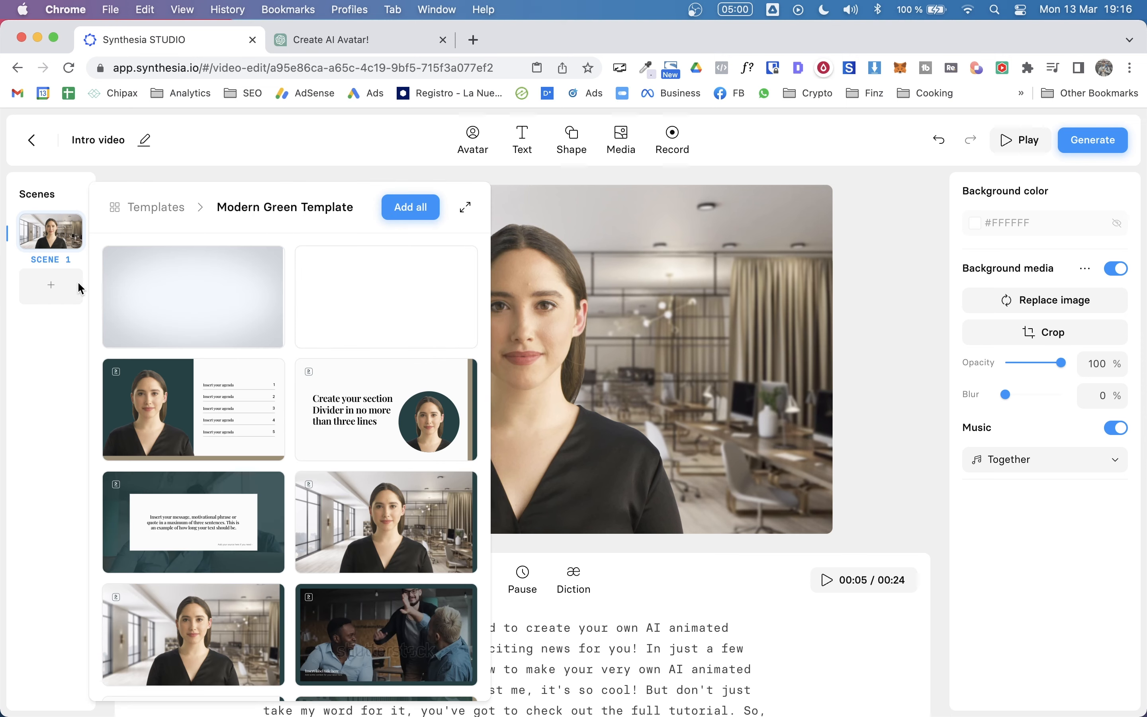
{"action": "left_click", "coordinate": [143, 216]}
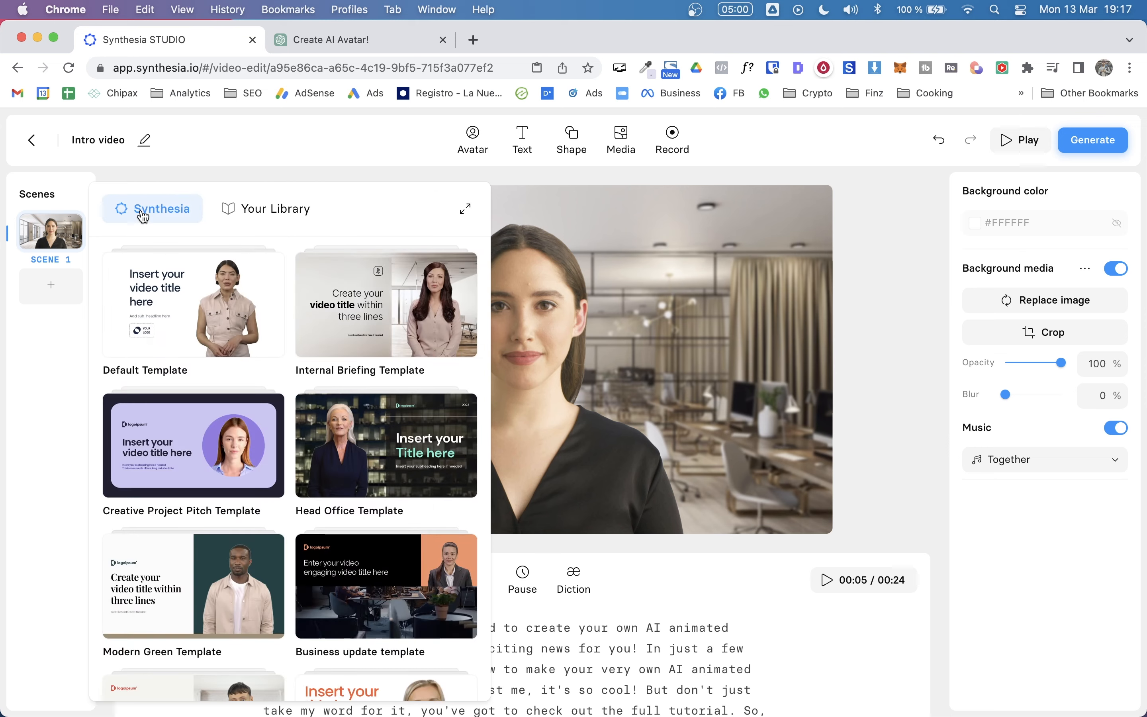
{"action": "left_click", "coordinate": [368, 453]}
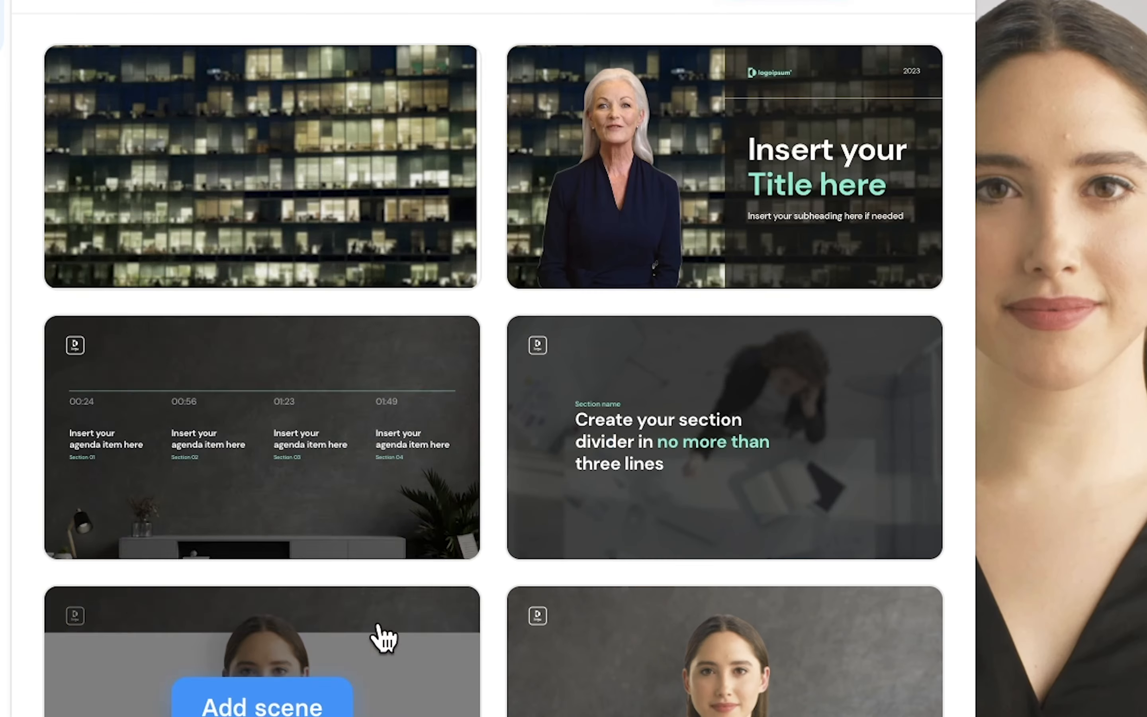
{"action": "scroll", "coordinate": [383, 637], "scroll_direction": "down", "scroll_amount": 10}
{"action": "scroll", "coordinate": [382, 633], "scroll_direction": "down", "scroll_amount": 8}
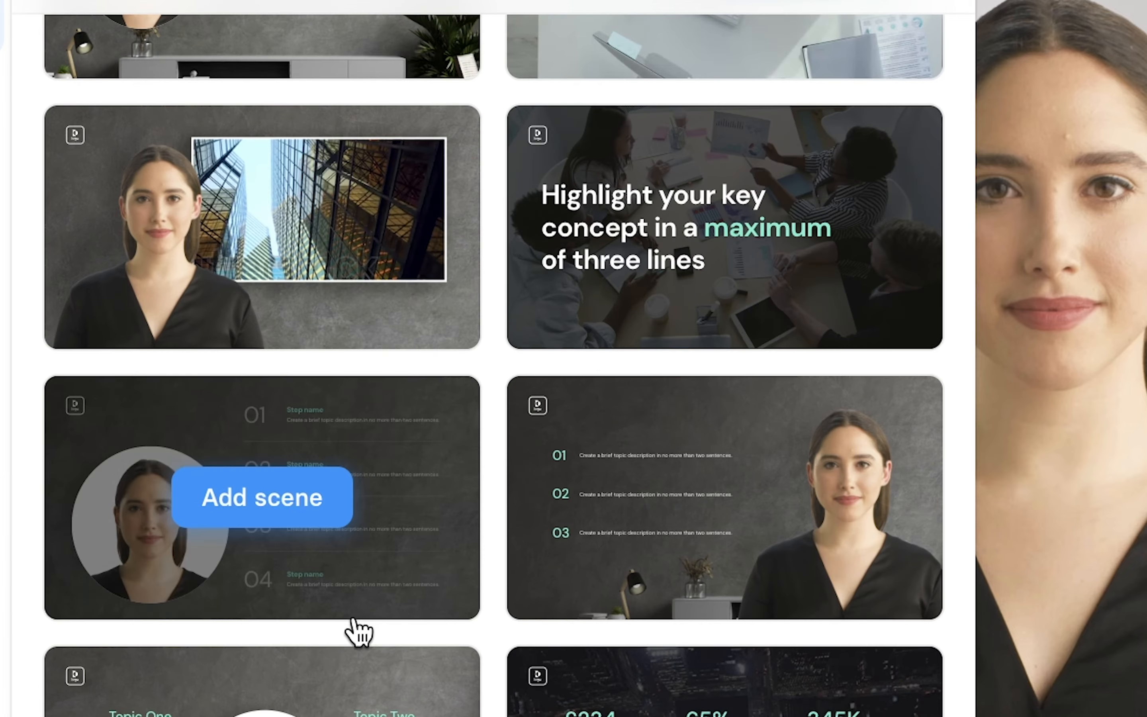
{"action": "scroll", "coordinate": [217, 671], "scroll_direction": "down", "scroll_amount": 5}
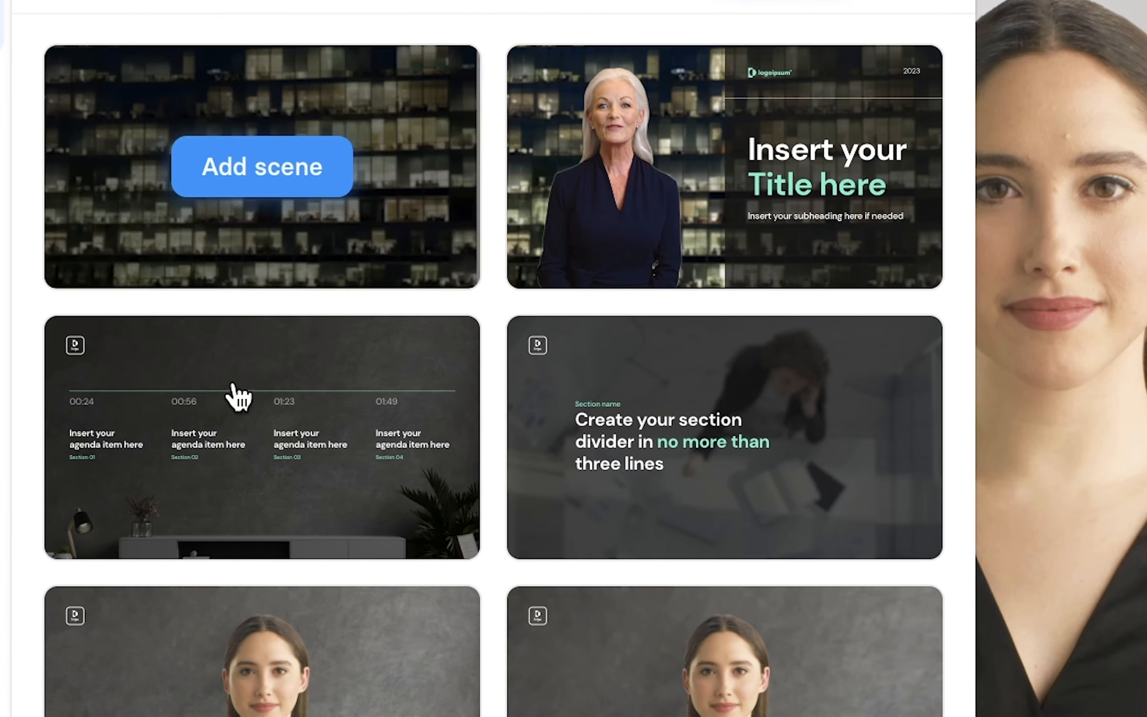
{"action": "left_click", "coordinate": [696, 705]}
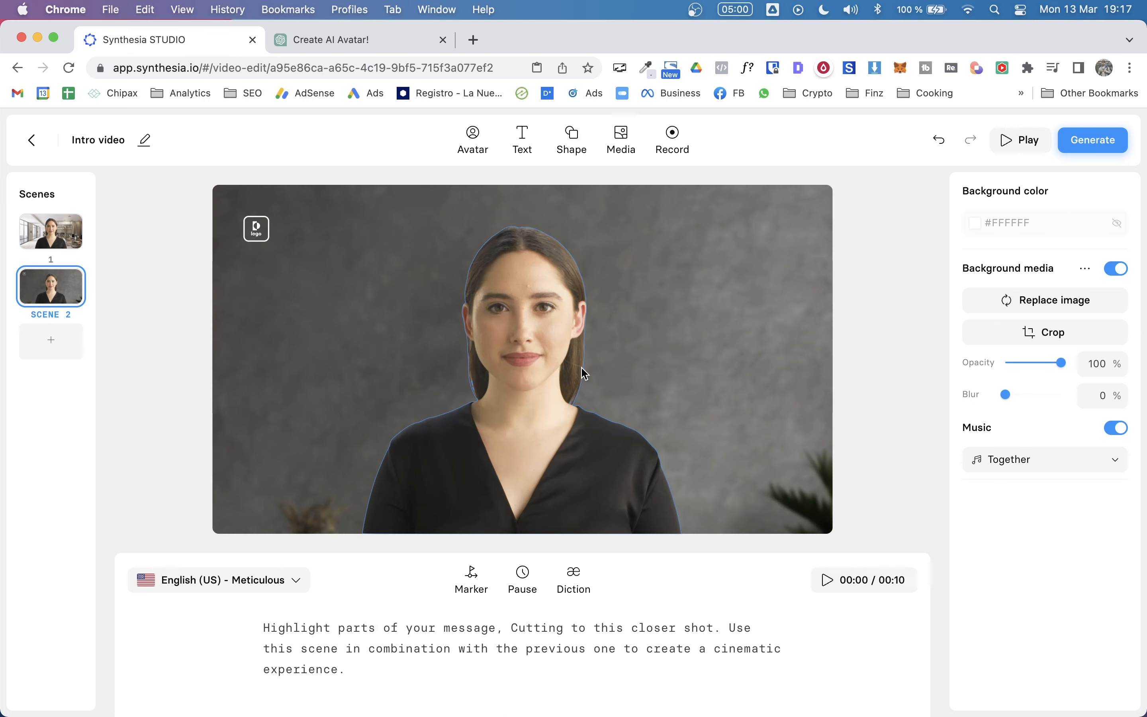
Replace the second scene's avatar with the V2 avatar Emma in the dark pinstriped blazer
{"action": "left_click", "coordinate": [477, 433]}
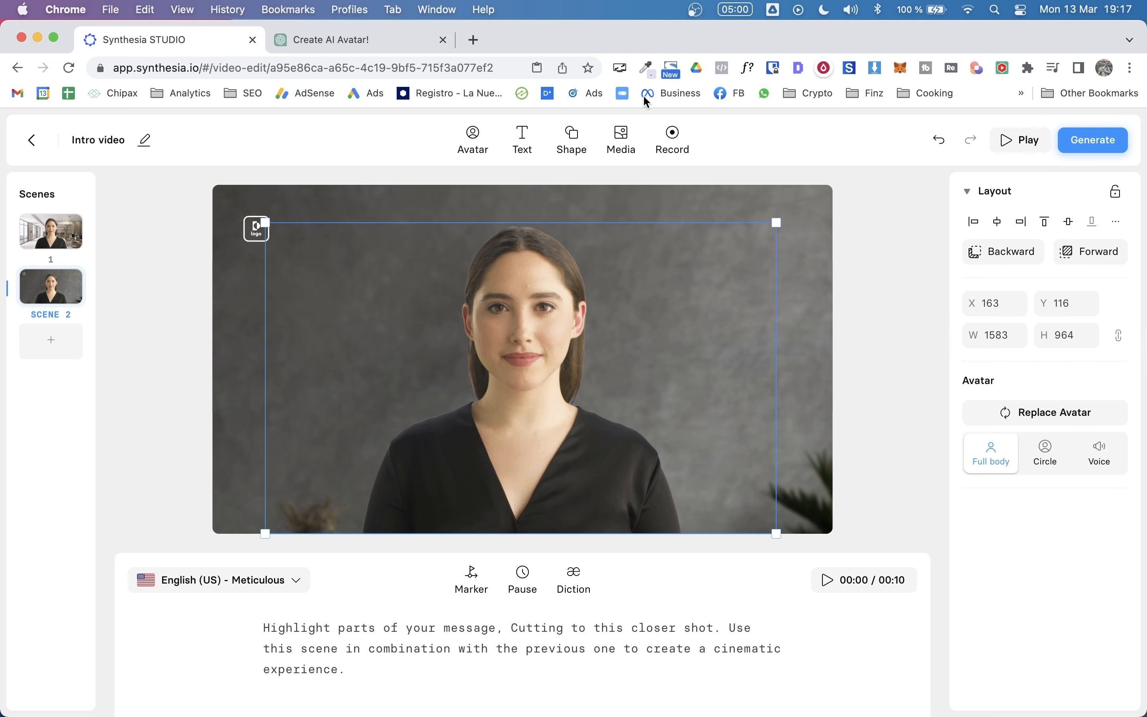
{"action": "left_click", "coordinate": [470, 142]}
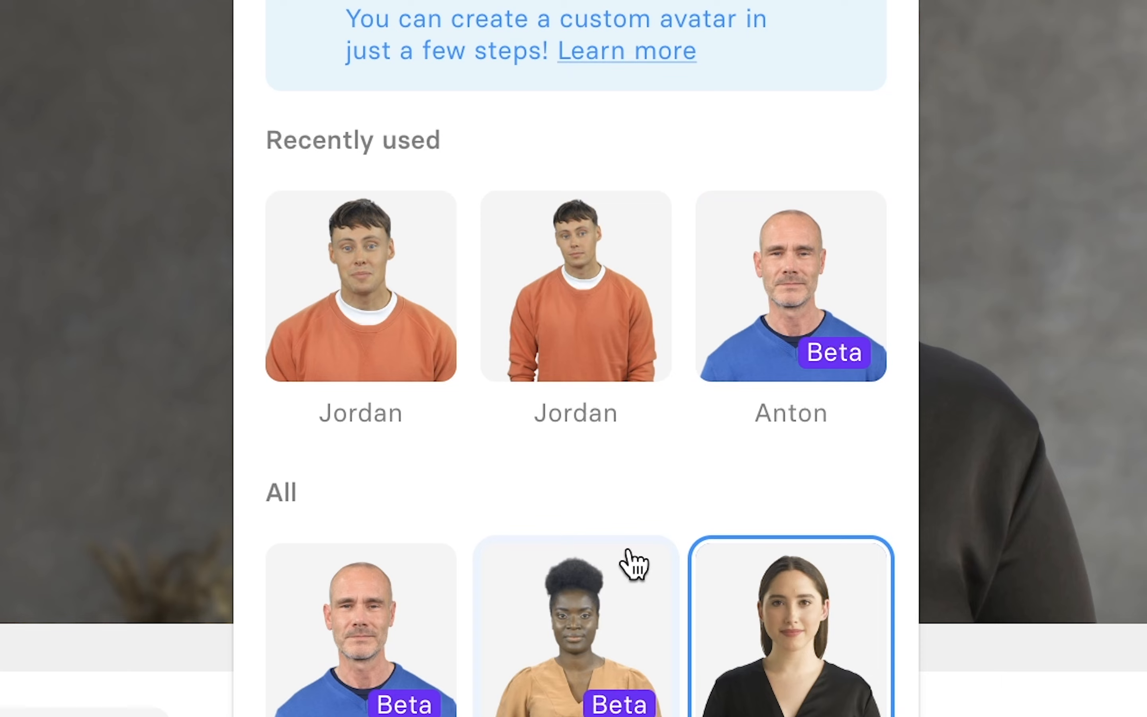
{"action": "scroll", "coordinate": [496, 511], "scroll_direction": "down", "scroll_amount": 5}
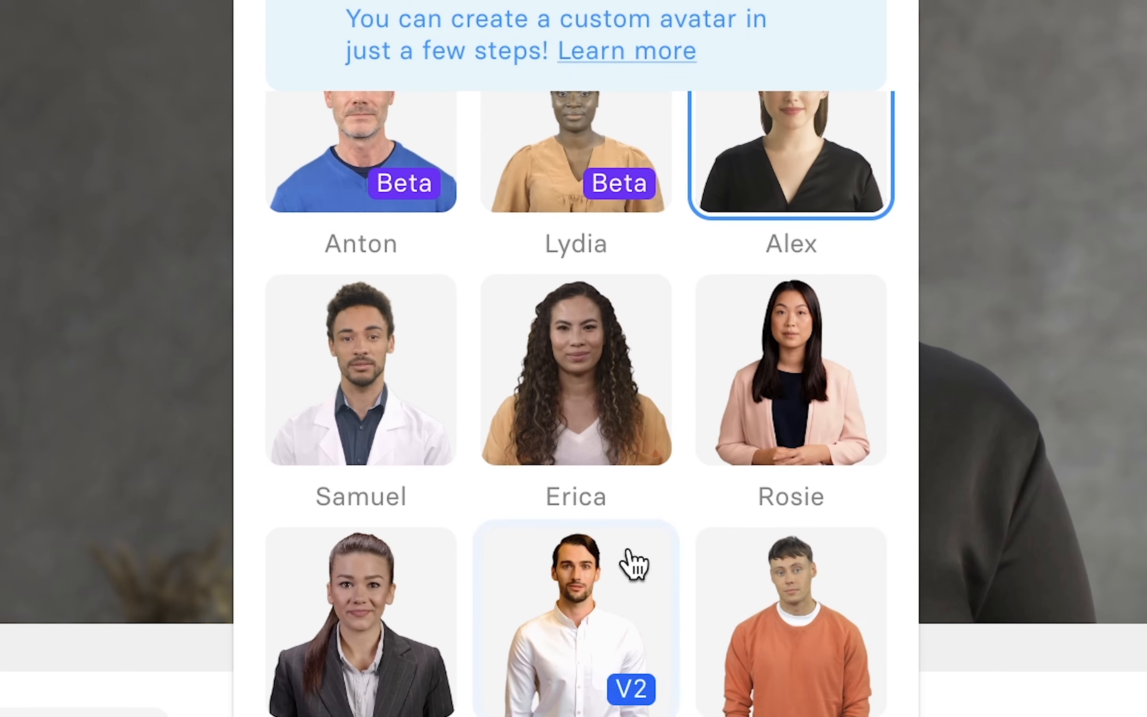
{"action": "scroll", "coordinate": [366, 410], "scroll_direction": "down", "scroll_amount": 2}
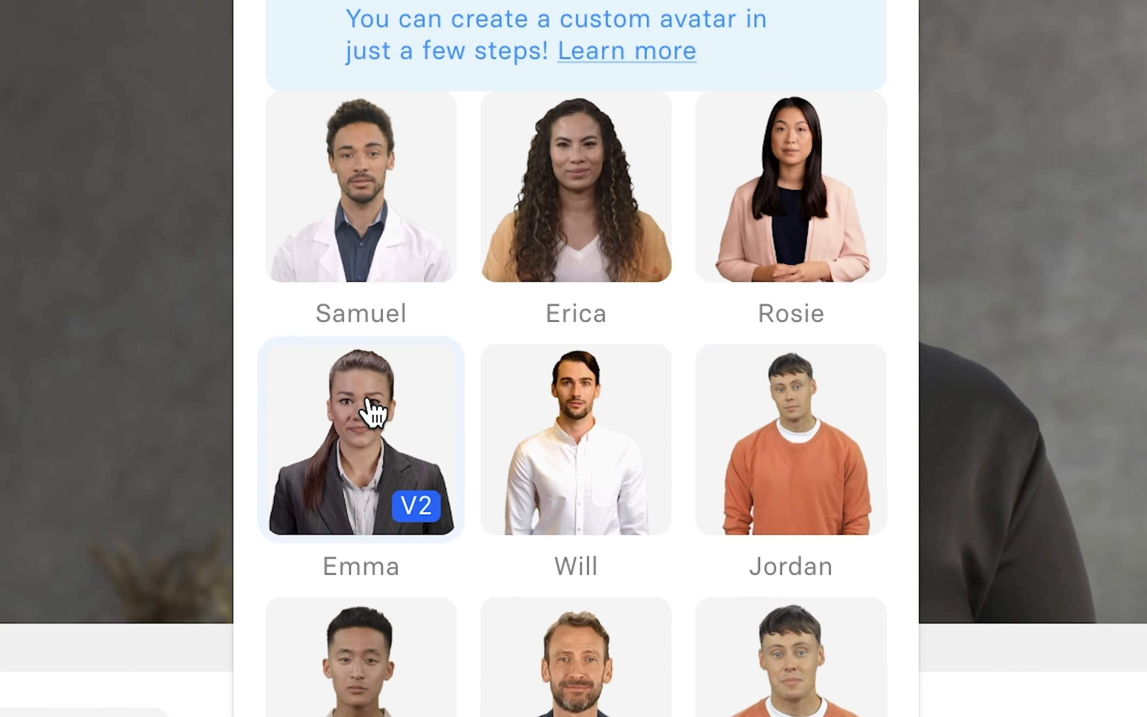
{"action": "left_click", "coordinate": [346, 448]}
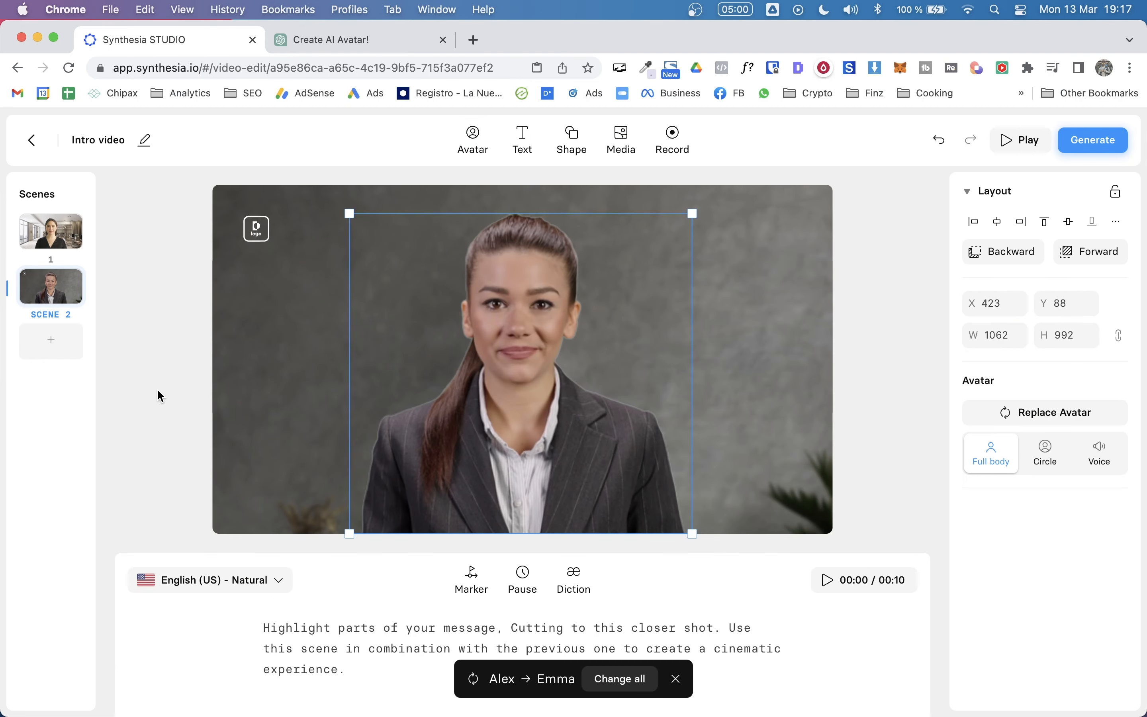
Add the Minimal office ambience template's wider centred avatar scene with the light concrete wall and shelves as the third scene
{"action": "left_click", "coordinate": [53, 343]}
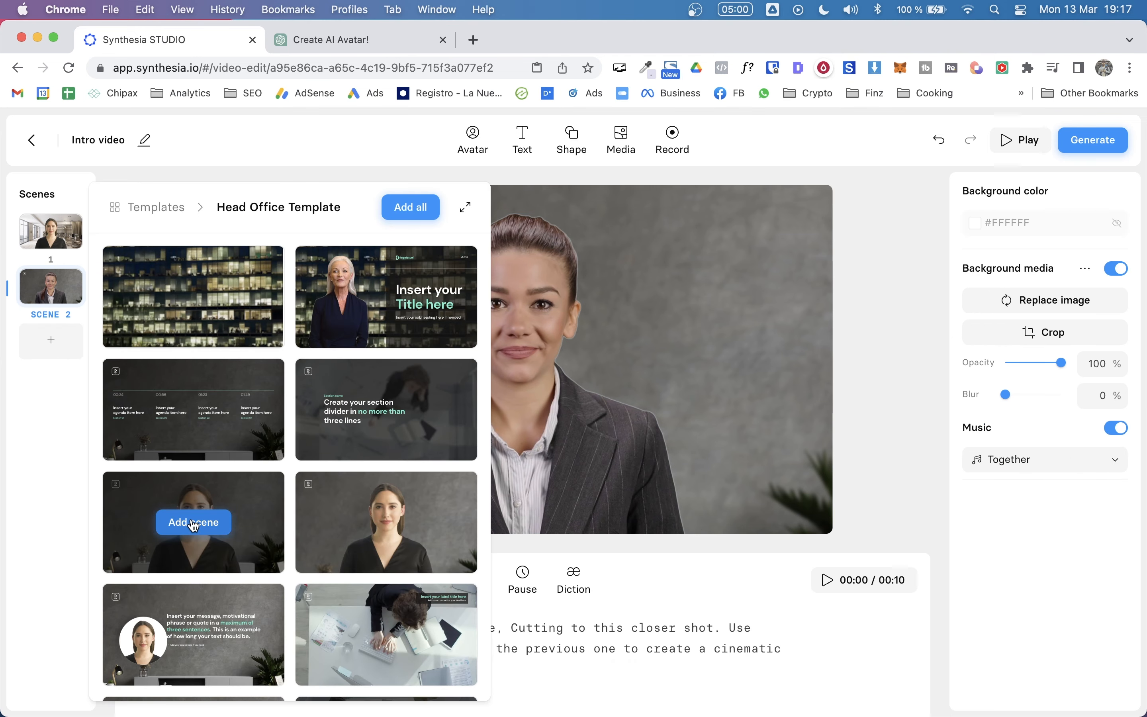
{"action": "left_click", "coordinate": [159, 209]}
{"action": "scroll", "coordinate": [292, 465], "scroll_direction": "down", "scroll_amount": 5}
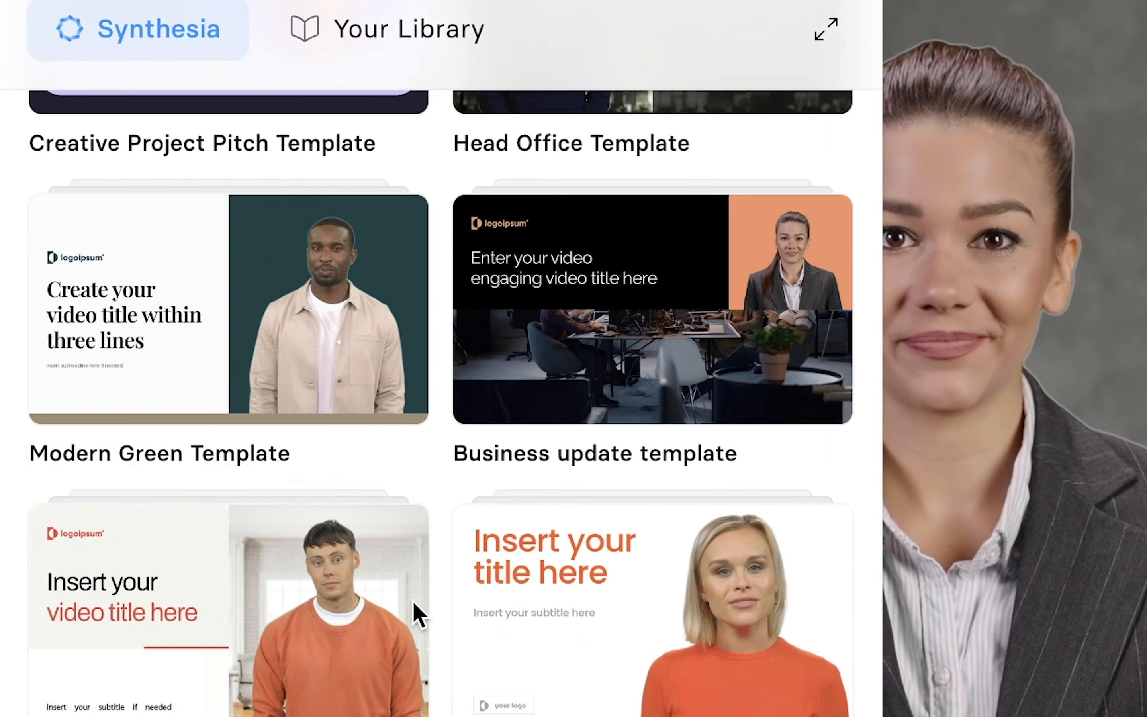
{"action": "scroll", "coordinate": [416, 615], "scroll_direction": "down", "scroll_amount": 15}
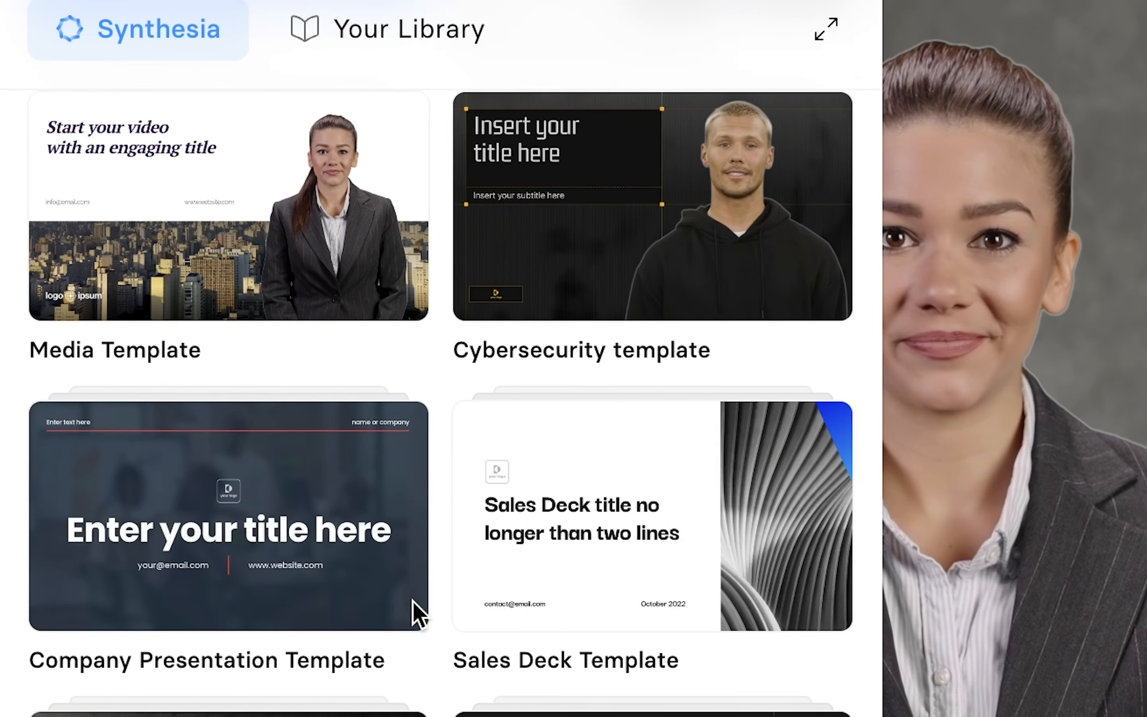
{"action": "scroll", "coordinate": [416, 615], "scroll_direction": "down", "scroll_amount": 5}
{"action": "scroll", "coordinate": [416, 615], "scroll_direction": "down", "scroll_amount": 5}
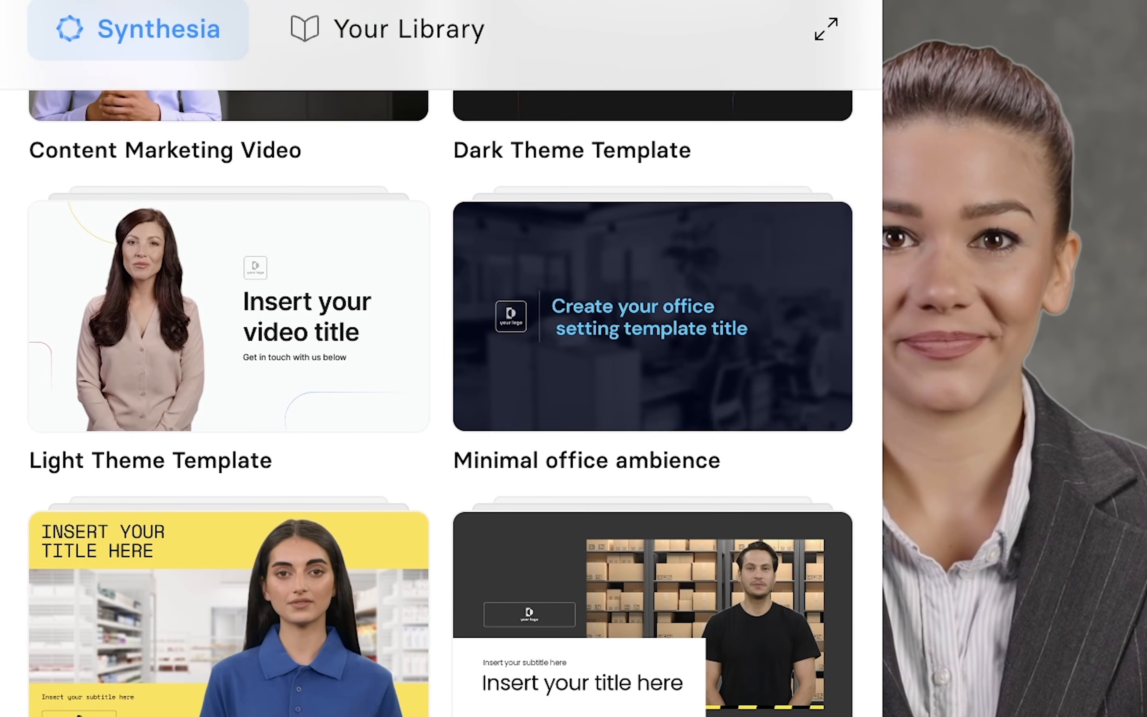
{"action": "left_click", "coordinate": [603, 316]}
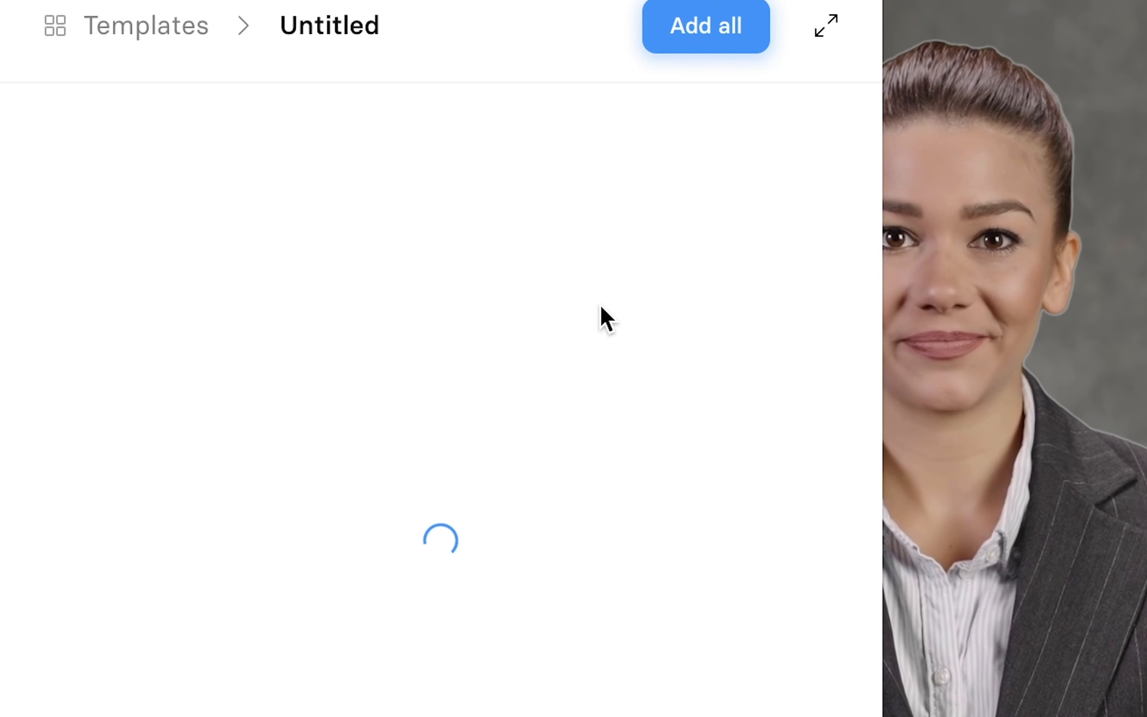
{"action": "scroll", "coordinate": [643, 607], "scroll_direction": "down", "scroll_amount": 5}
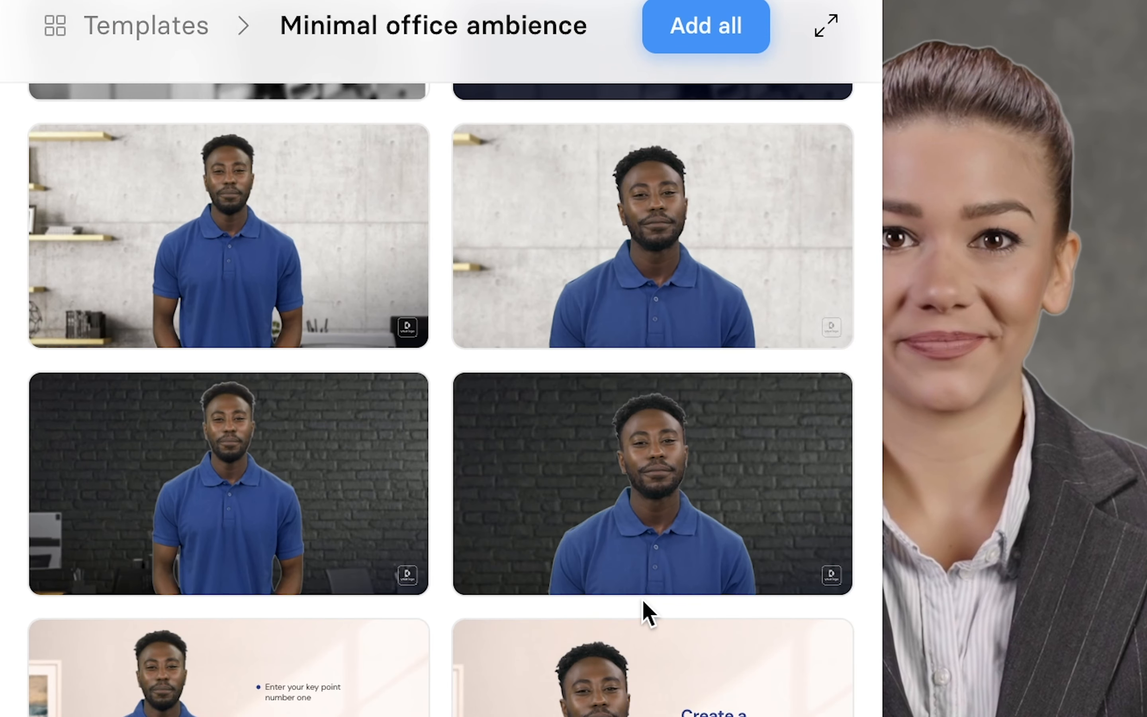
{"action": "scroll", "coordinate": [645, 609], "scroll_direction": "up", "scroll_amount": 5}
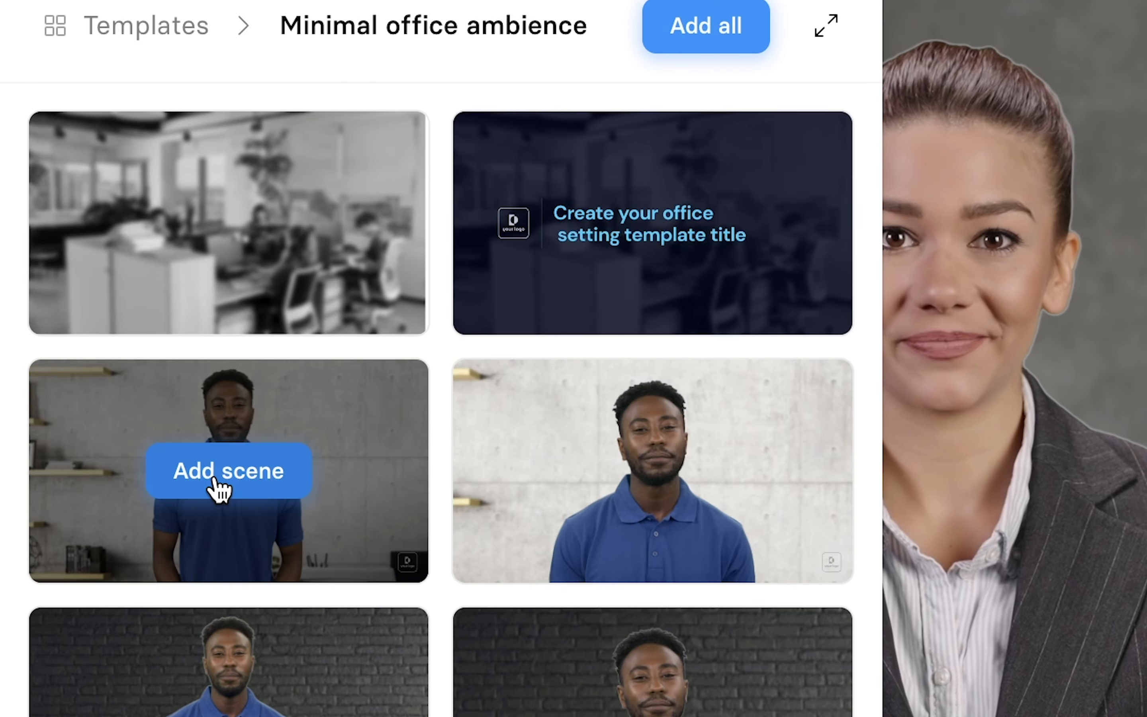
{"action": "left_click", "coordinate": [218, 488]}
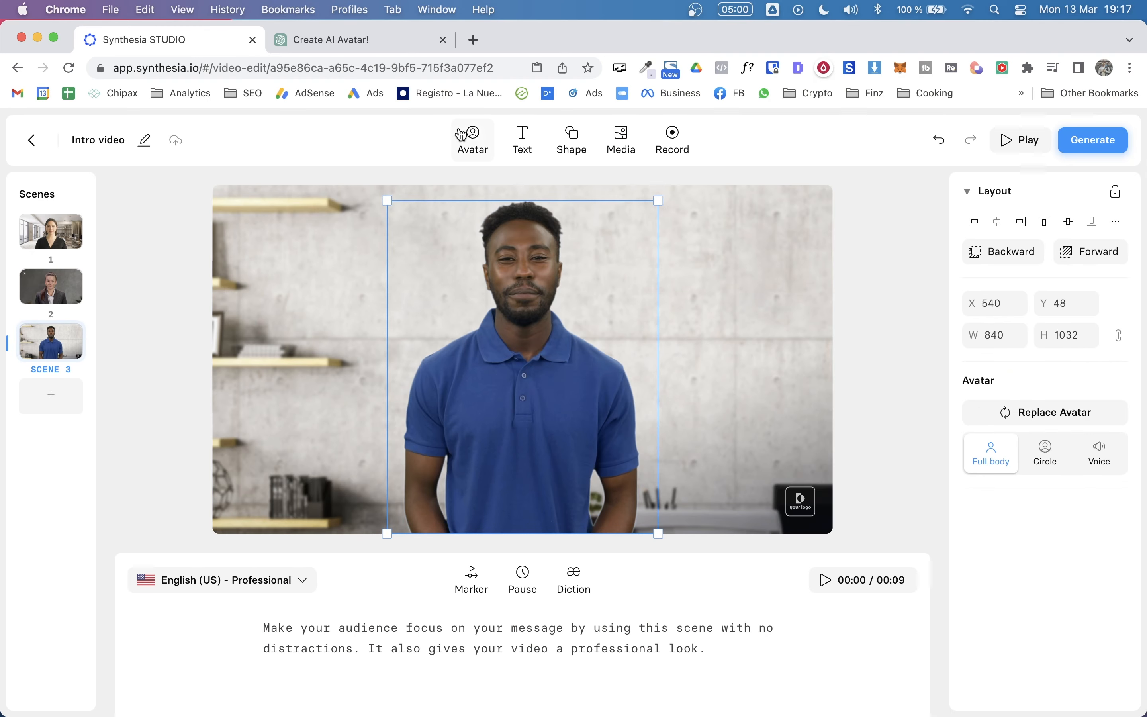
Replace the third scene's avatar with Kiara in the dusty pink dress
{"action": "left_click", "coordinate": [456, 135]}
{"action": "scroll", "coordinate": [409, 488], "scroll_direction": "down", "scroll_amount": 5}
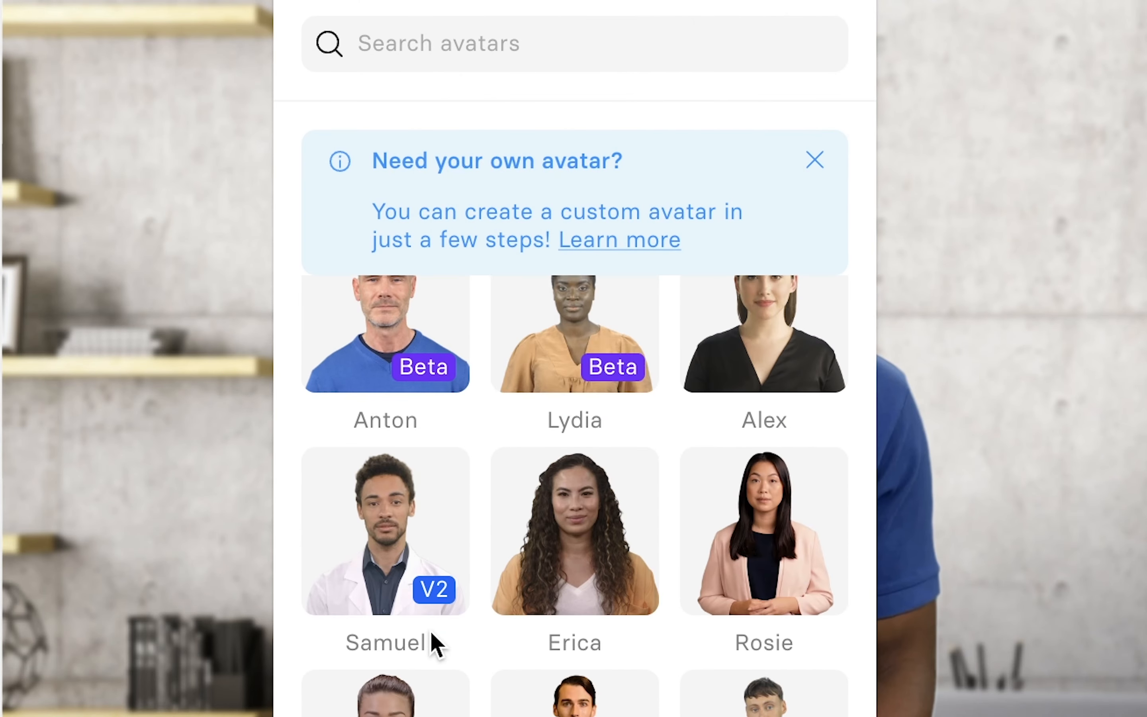
{"action": "scroll", "coordinate": [432, 634], "scroll_direction": "down", "scroll_amount": 10}
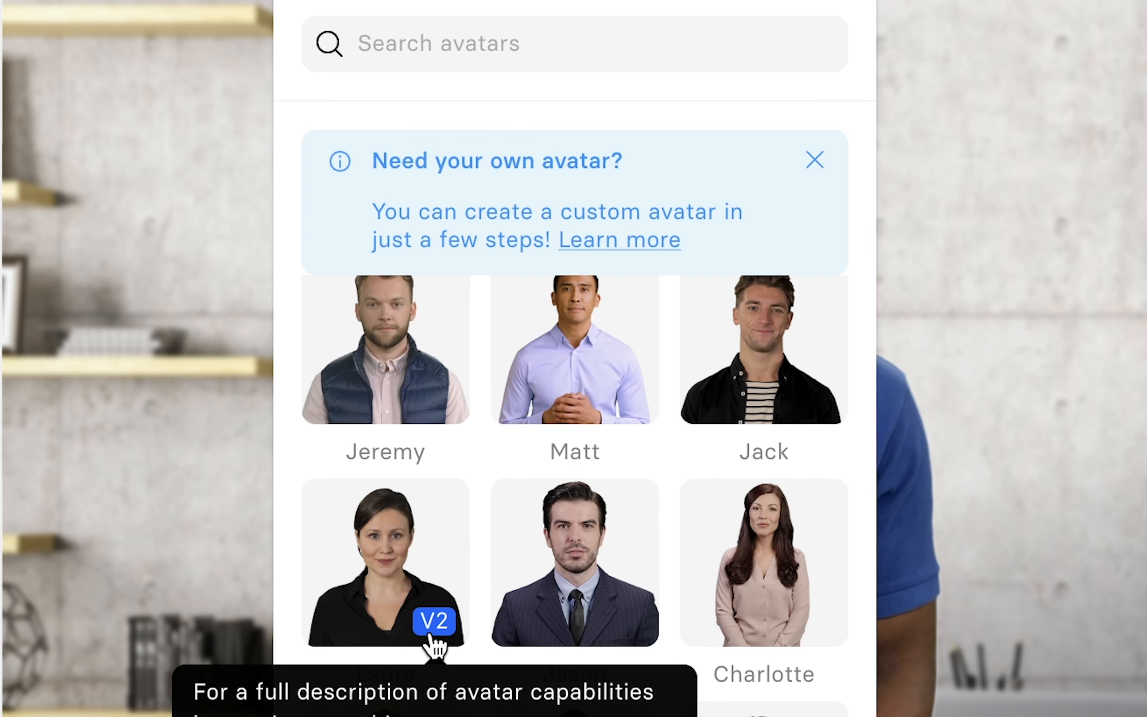
{"action": "scroll", "coordinate": [432, 635], "scroll_direction": "down", "scroll_amount": 6}
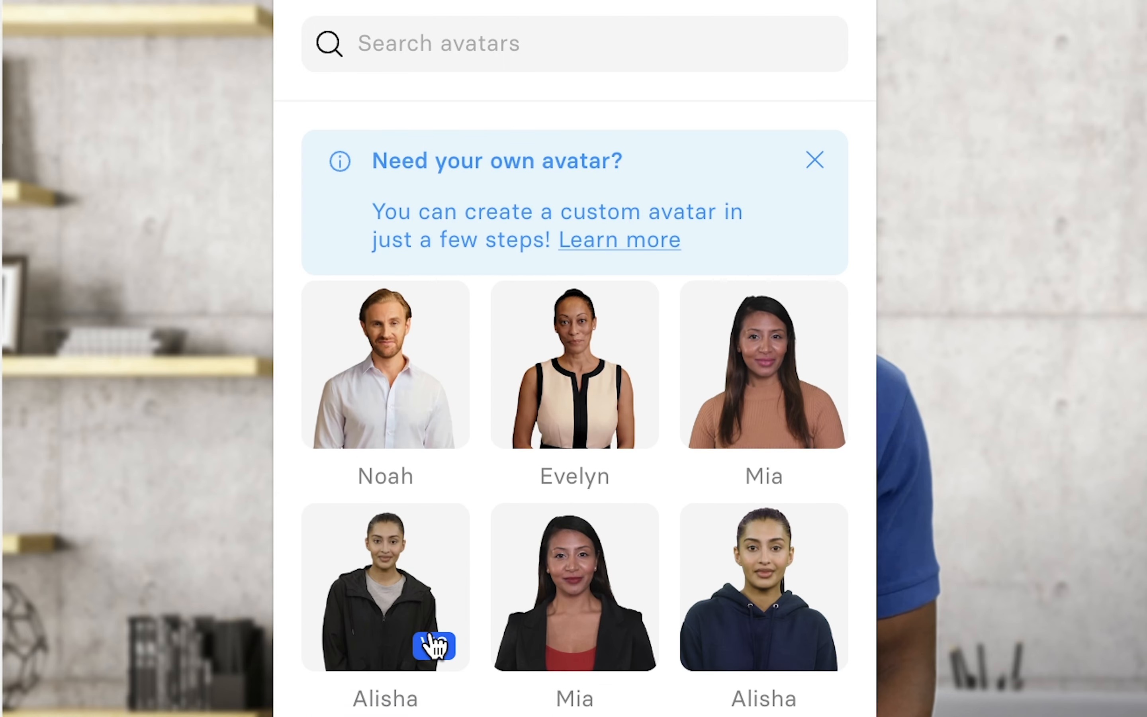
{"action": "scroll", "coordinate": [432, 644], "scroll_direction": "down", "scroll_amount": 3}
{"action": "scroll", "coordinate": [433, 645], "scroll_direction": "down", "scroll_amount": 5}
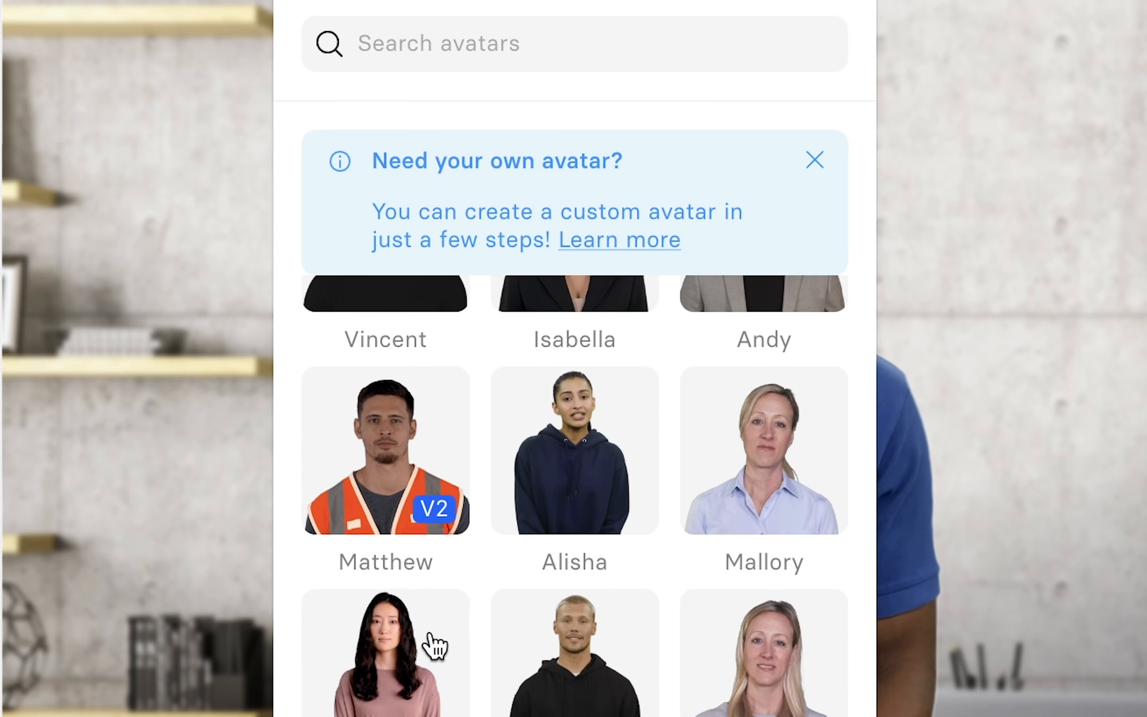
{"action": "left_click", "coordinate": [383, 537]}
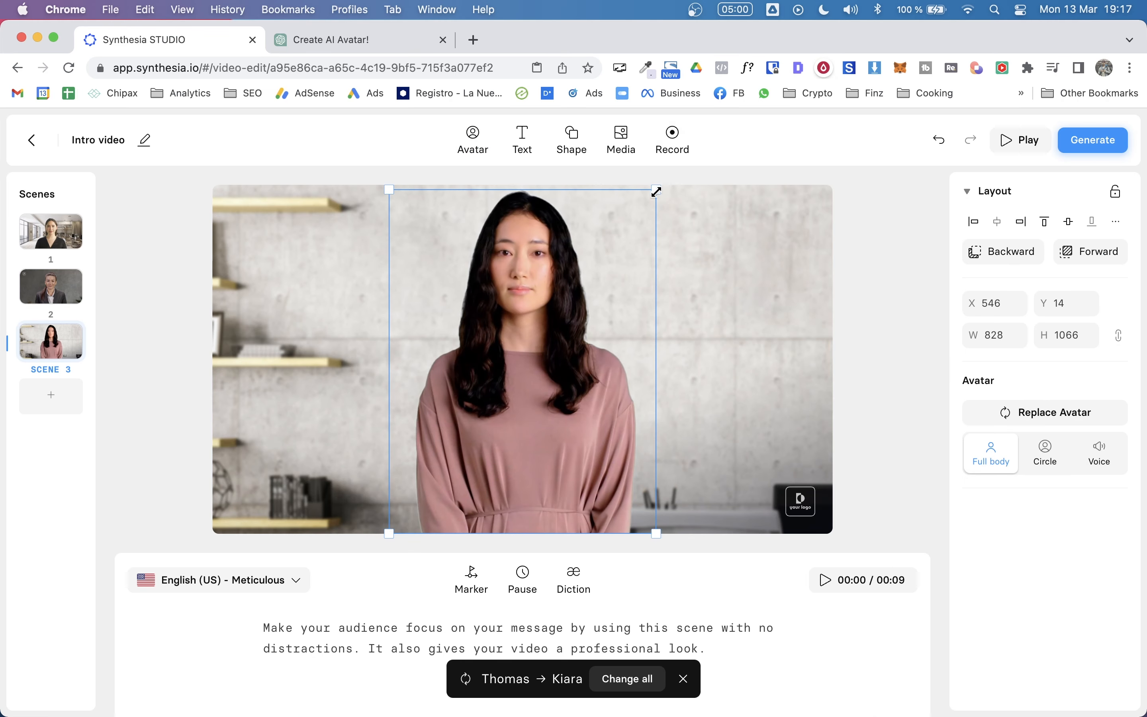
Shrink the third scene's Kiara avatar to about 779 by 1003 and recentre it at about X 571, Y 77
{"action": "left_click_drag", "start_coordinate": [657, 191], "coordinate": [645, 215]}
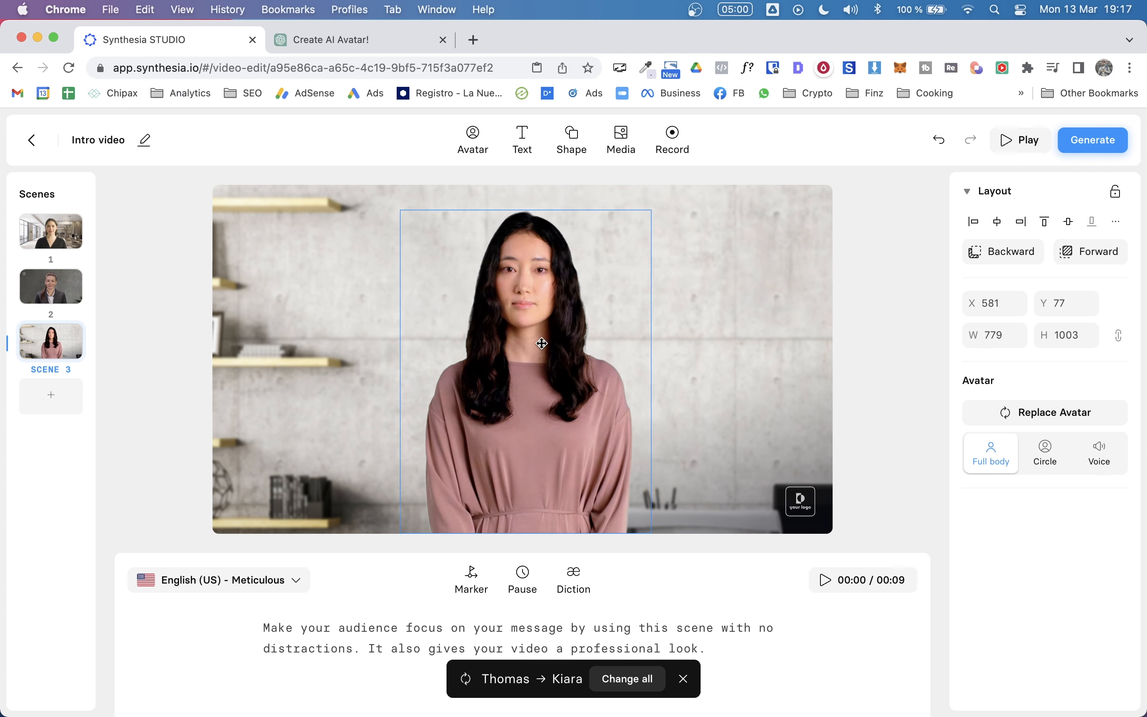
{"action": "left_click_drag", "start_coordinate": [546, 346], "coordinate": [536, 341]}
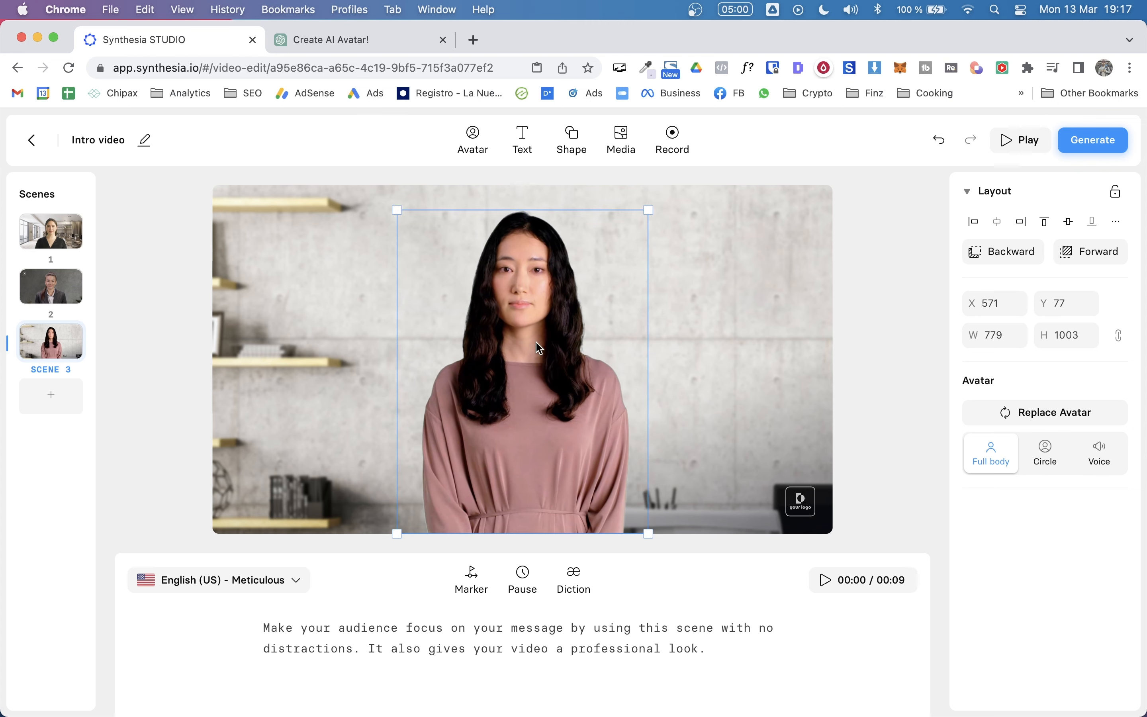
{"action": "left_click", "coordinate": [171, 290]}
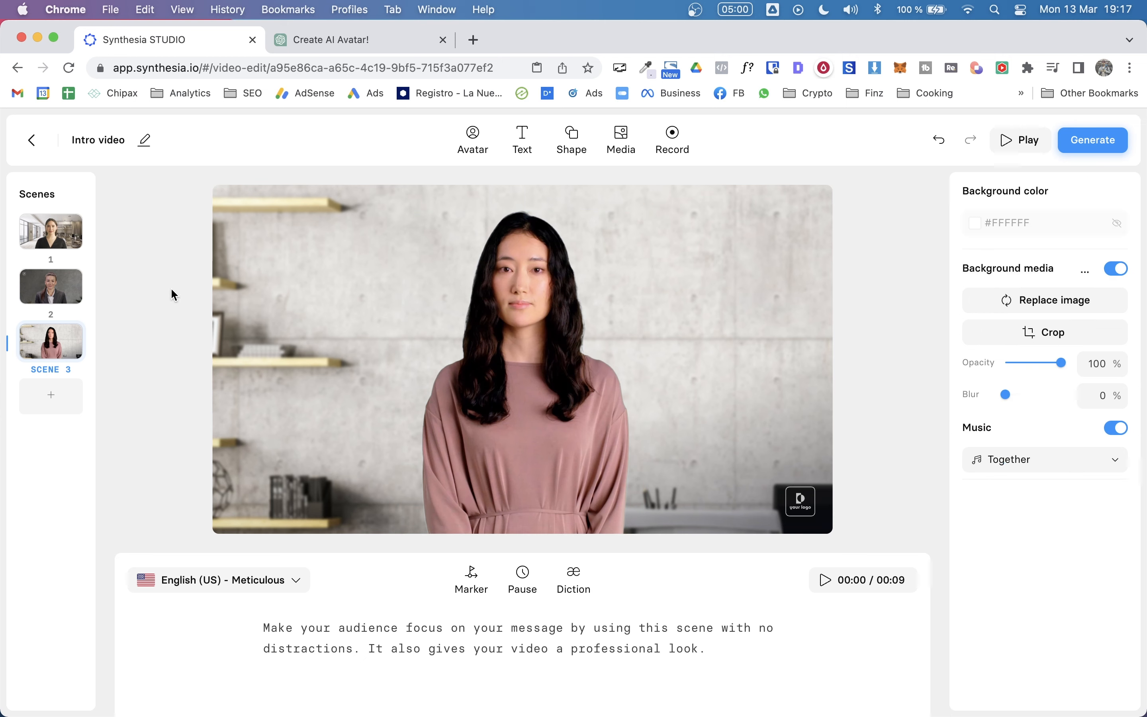
Read through the first scene's script for a split point, marking the passage from "I've got some exciting news" to "Synthesia.io."
{"action": "left_click", "coordinate": [41, 244]}
{"action": "scroll", "coordinate": [701, 697], "scroll_direction": "down", "scroll_amount": 2}
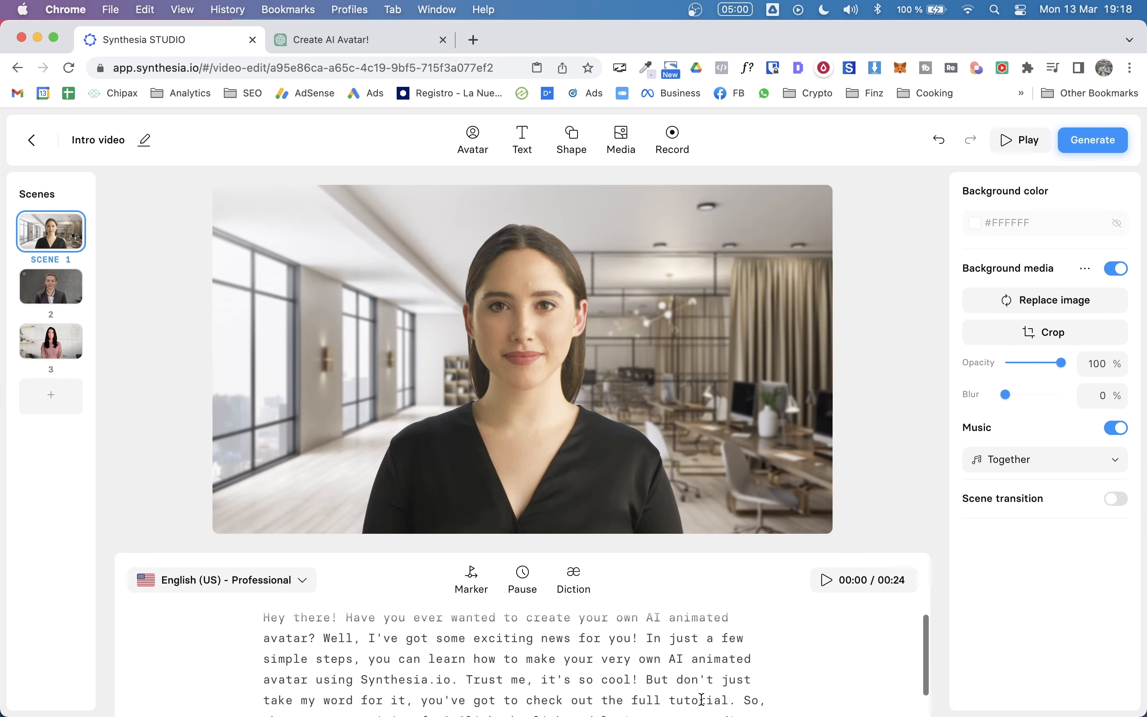
{"action": "scroll", "coordinate": [716, 664], "scroll_direction": "up", "scroll_amount": 2}
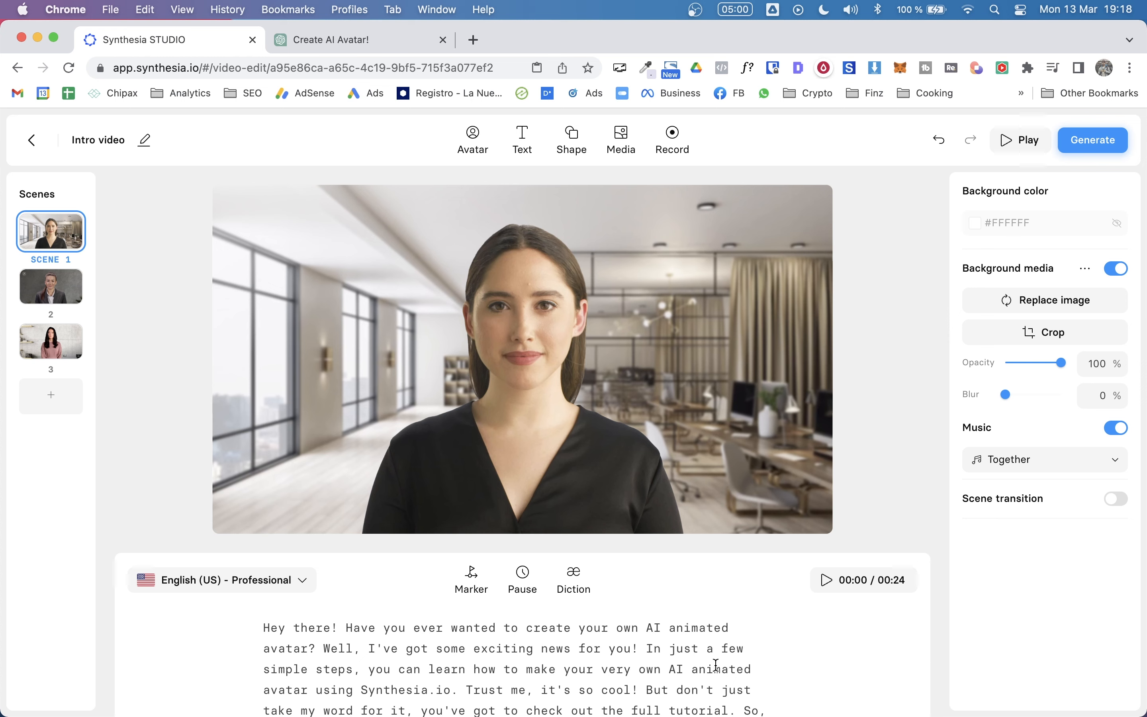
{"action": "scroll", "coordinate": [472, 668], "scroll_direction": "down", "scroll_amount": 2}
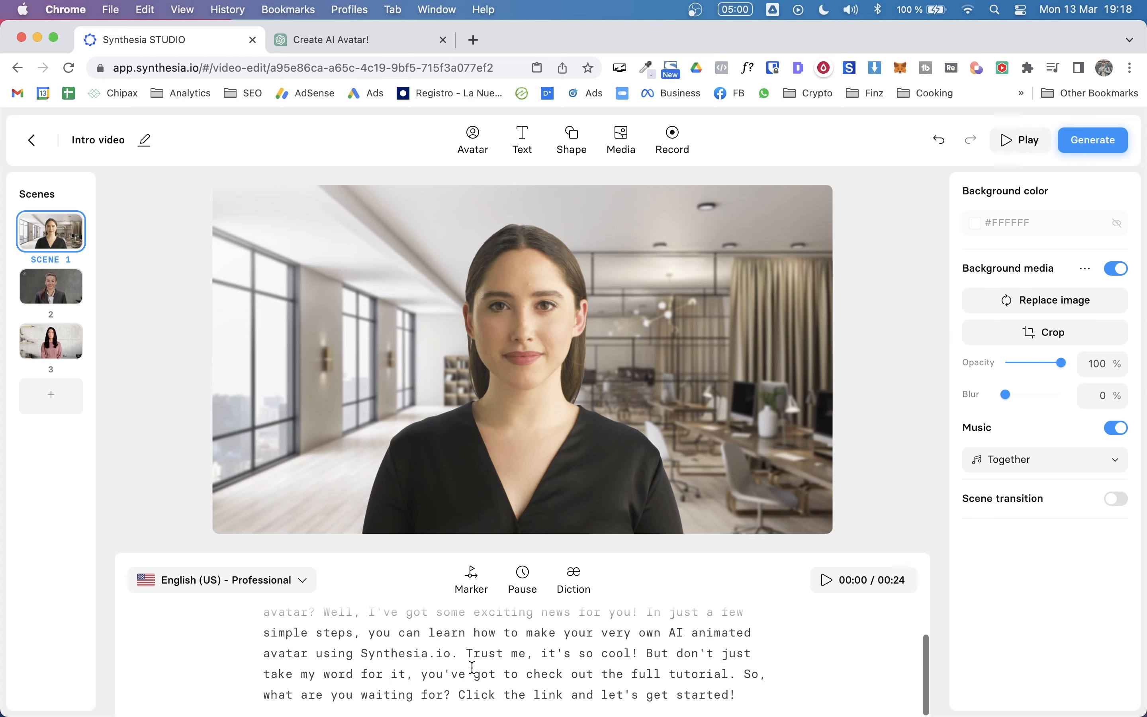
{"action": "scroll", "coordinate": [472, 668], "scroll_direction": "up", "scroll_amount": 2}
{"action": "left_click_drag", "start_coordinate": [371, 646], "coordinate": [458, 686]}
{"action": "scroll", "coordinate": [458, 686], "scroll_direction": "down", "scroll_amount": 2}
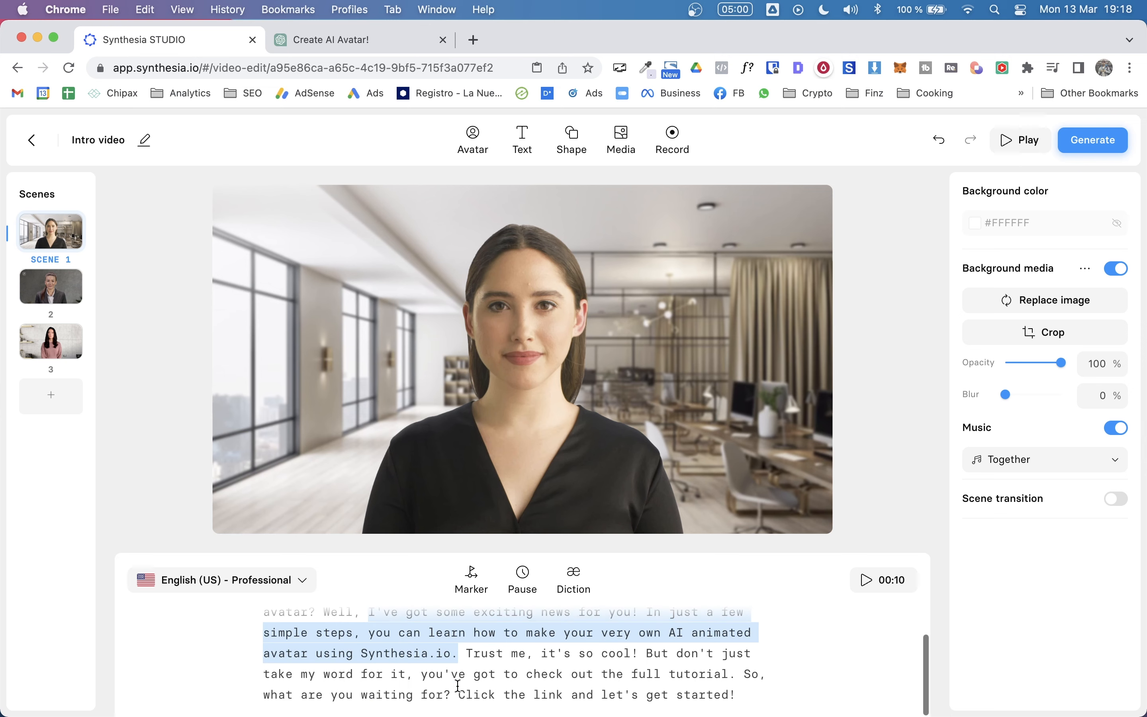
{"action": "left_click", "coordinate": [483, 635]}
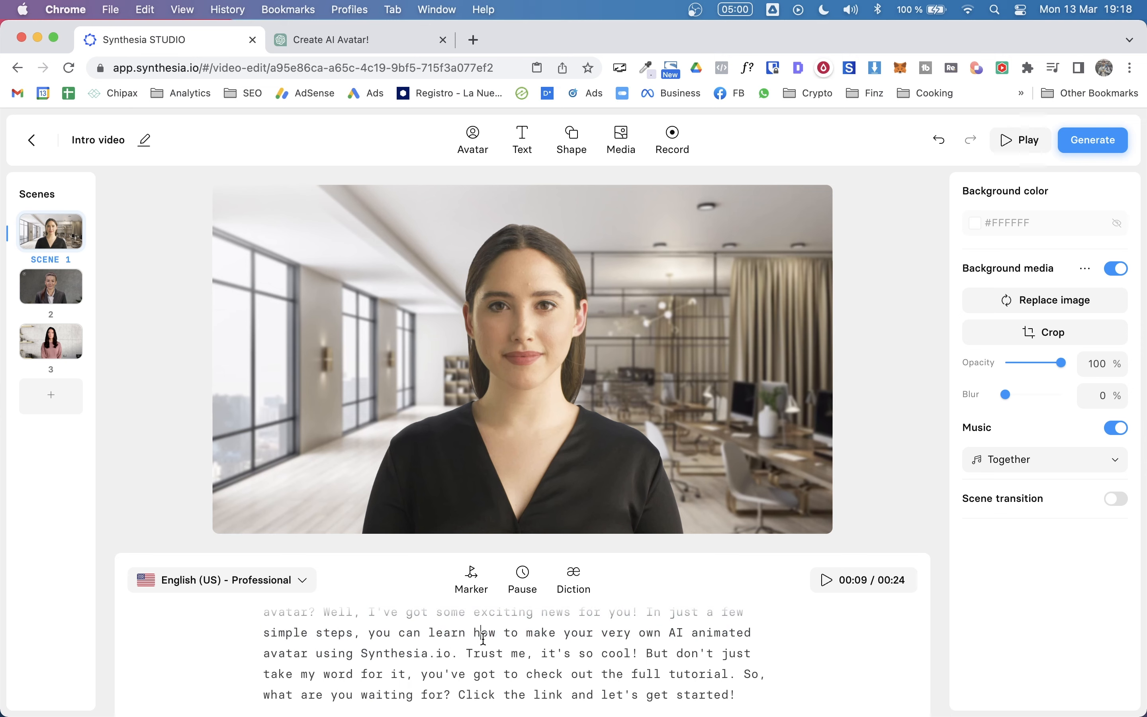
{"action": "scroll", "coordinate": [303, 634], "scroll_direction": "up", "scroll_amount": 2}
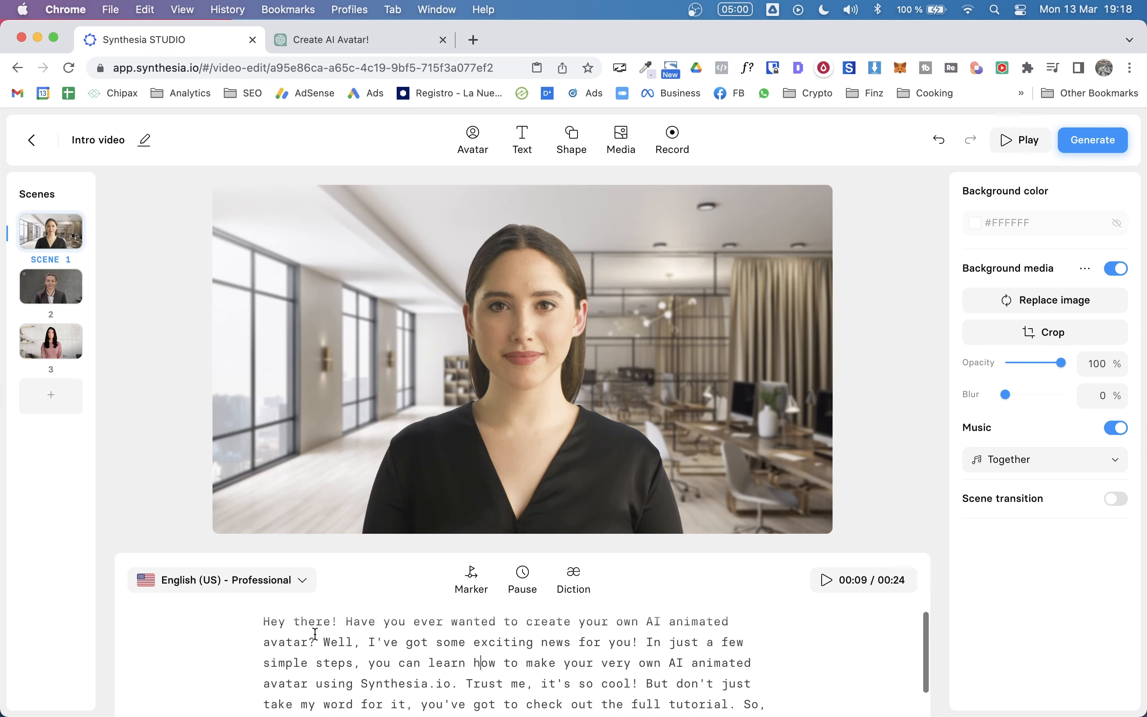
{"action": "left_click_drag", "start_coordinate": [369, 642], "coordinate": [460, 680]}
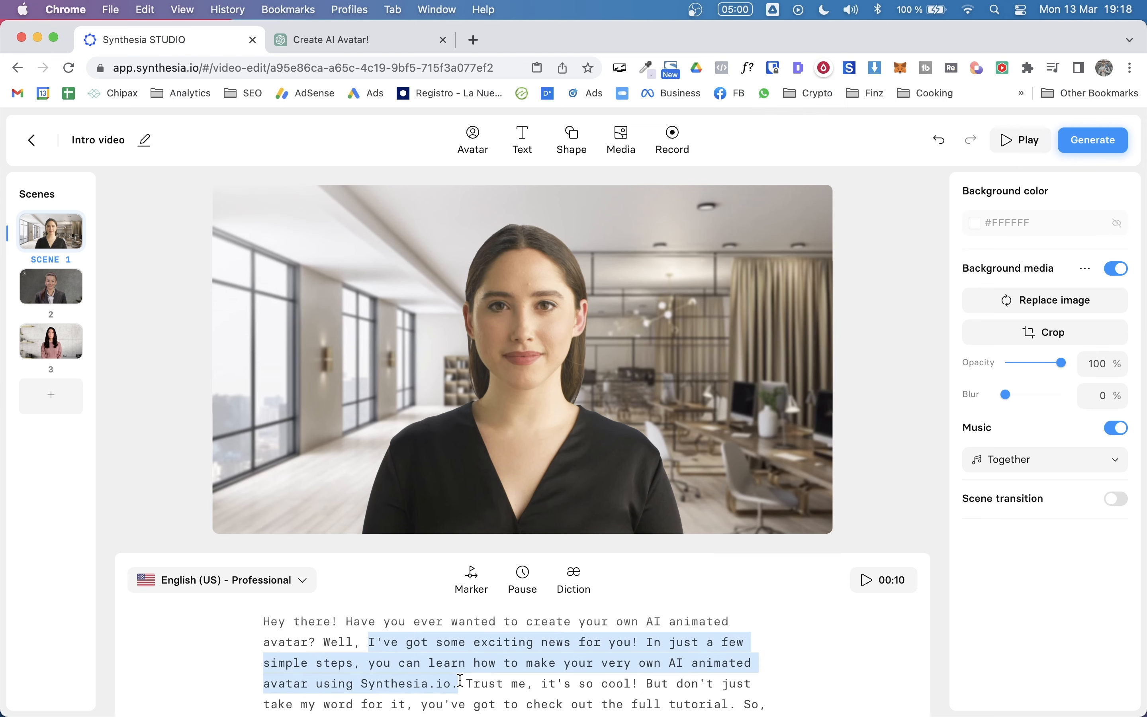
{"action": "left_click", "coordinate": [357, 642]}
Move the first scene's script from "Well, I've got some exciting news" to its end into the second scene, replacing the placeholder text
{"action": "left_click_drag", "start_coordinate": [323, 641], "coordinate": [740, 700]}
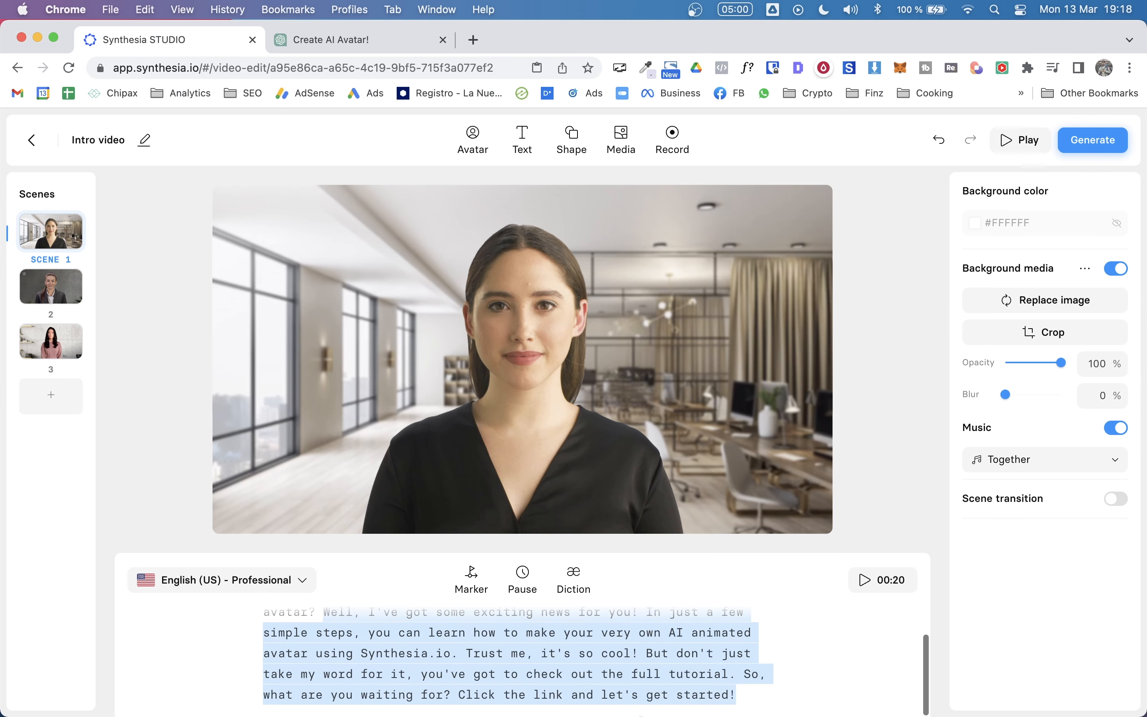
{"action": "key", "text": "super+x"}
{"action": "left_click", "coordinate": [47, 297]}
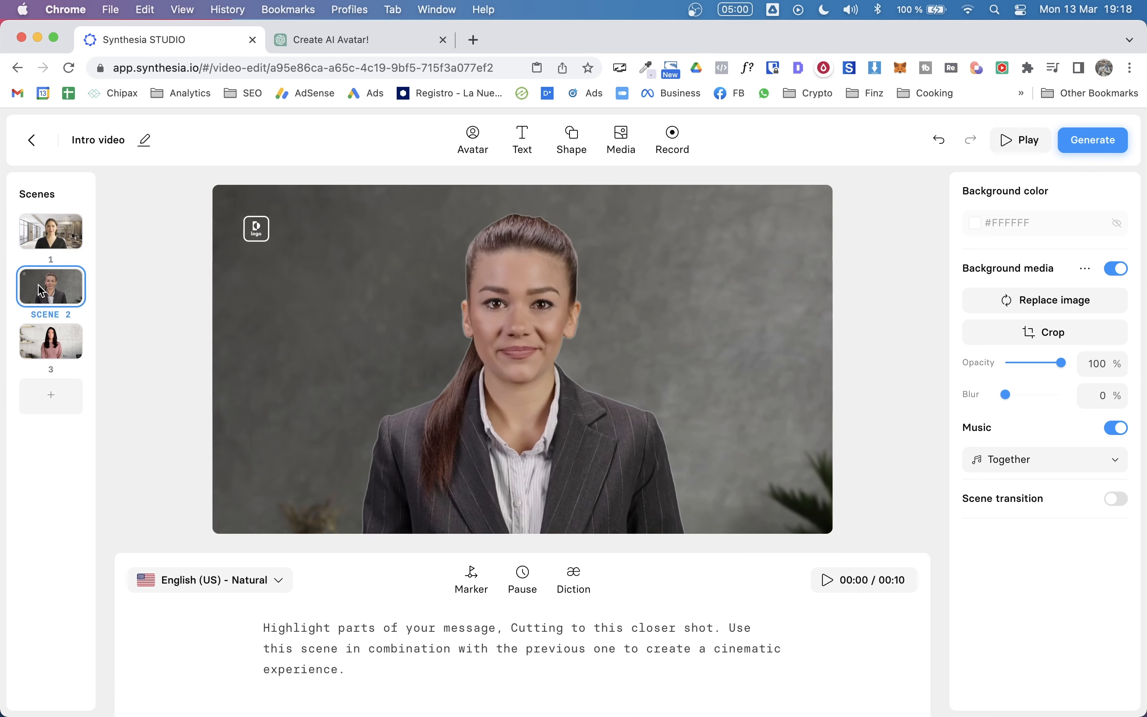
{"action": "key", "text": "super+a"}
{"action": "key", "text": "super+v"}
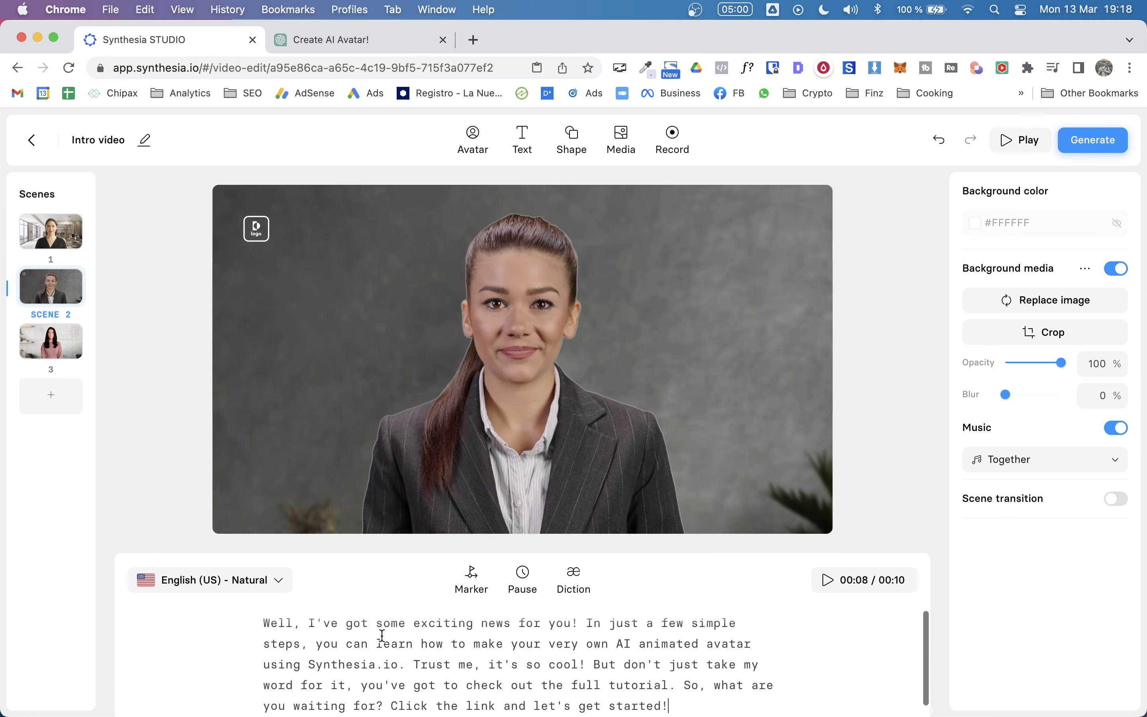
Replace the second scene's avatar with Sonia in the black V-neck top
{"action": "left_click", "coordinate": [494, 376]}
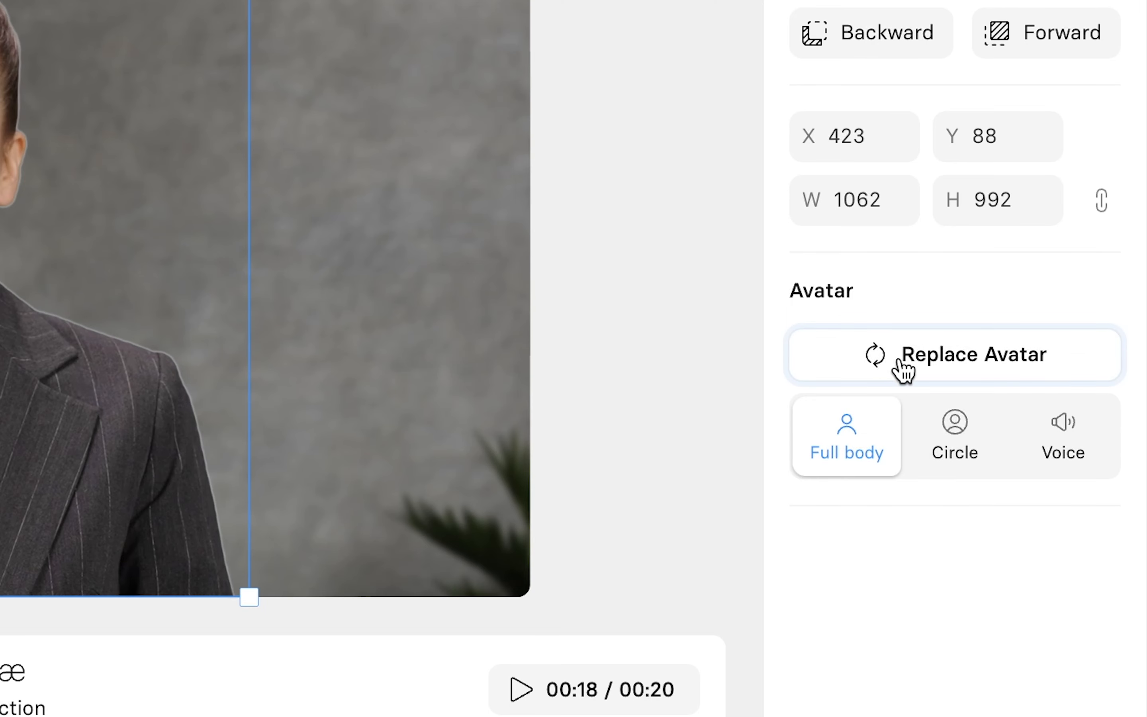
{"action": "left_click", "coordinate": [902, 368]}
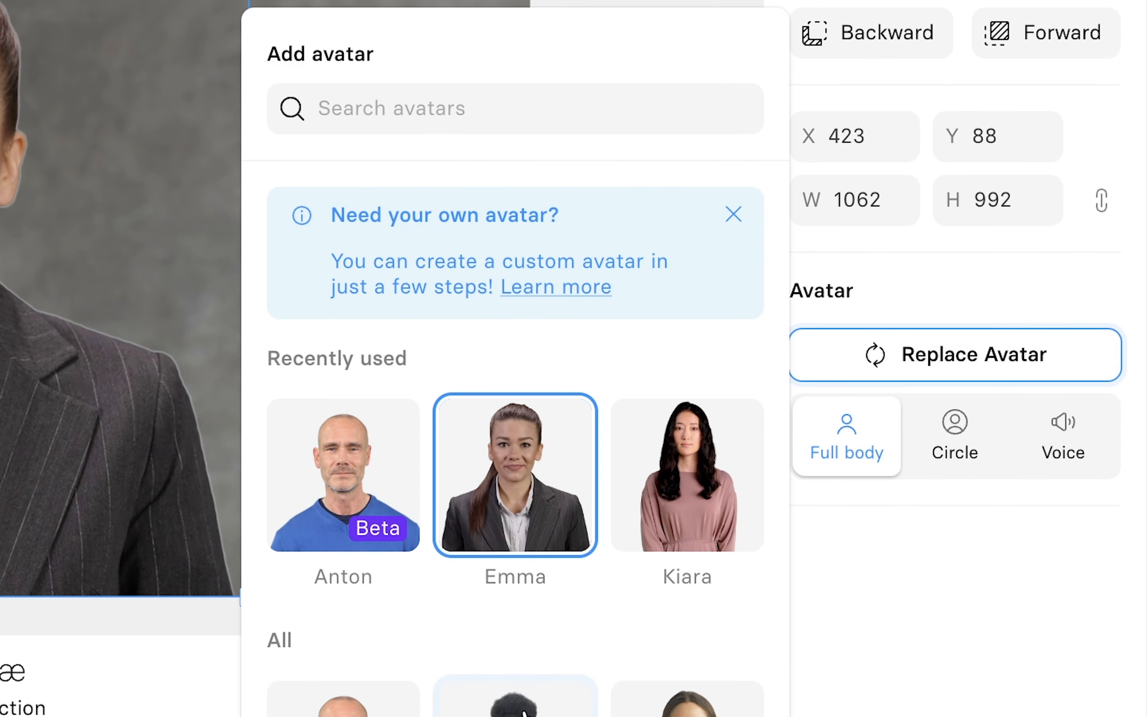
{"action": "scroll", "coordinate": [527, 701], "scroll_direction": "down", "scroll_amount": 5}
{"action": "scroll", "coordinate": [525, 713], "scroll_direction": "down", "scroll_amount": 10}
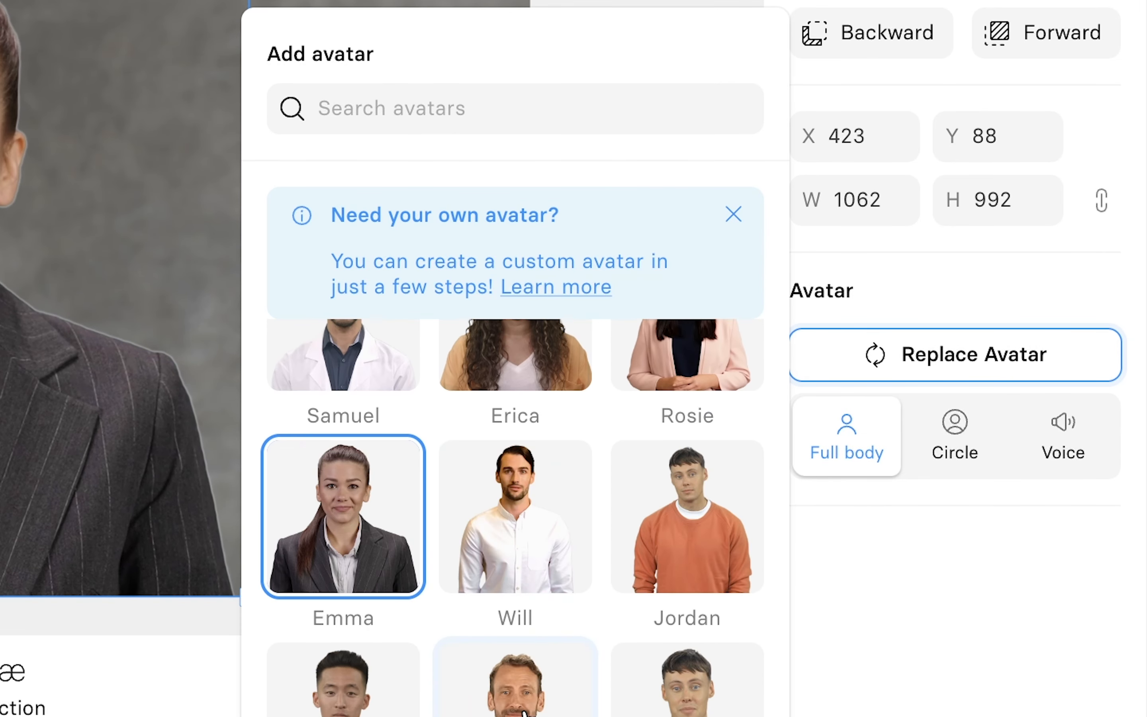
{"action": "scroll", "coordinate": [526, 712], "scroll_direction": "down", "scroll_amount": 10}
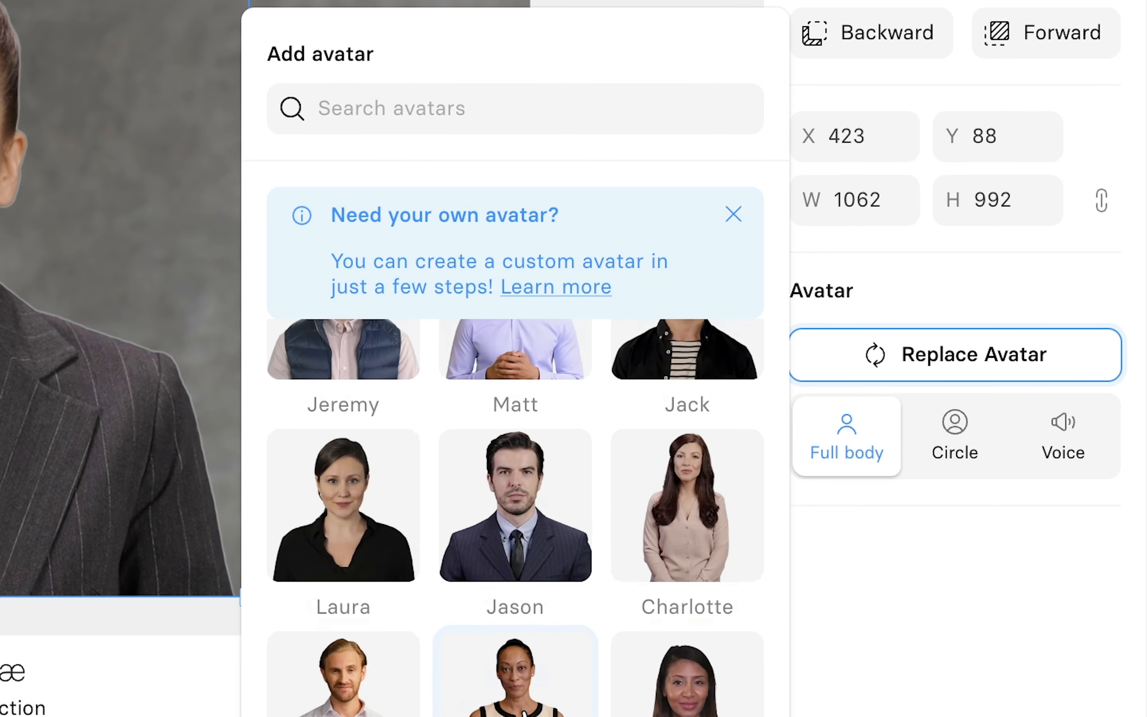
{"action": "scroll", "coordinate": [525, 704], "scroll_direction": "down", "scroll_amount": 10}
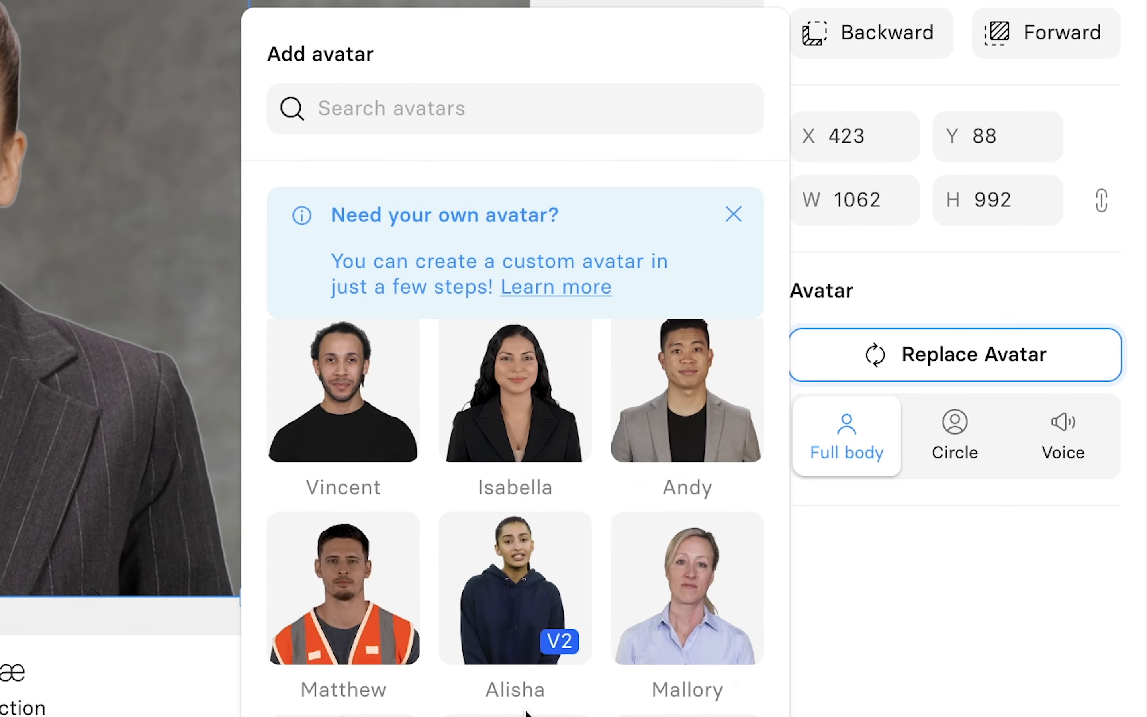
{"action": "scroll", "coordinate": [523, 711], "scroll_direction": "down", "scroll_amount": 3}
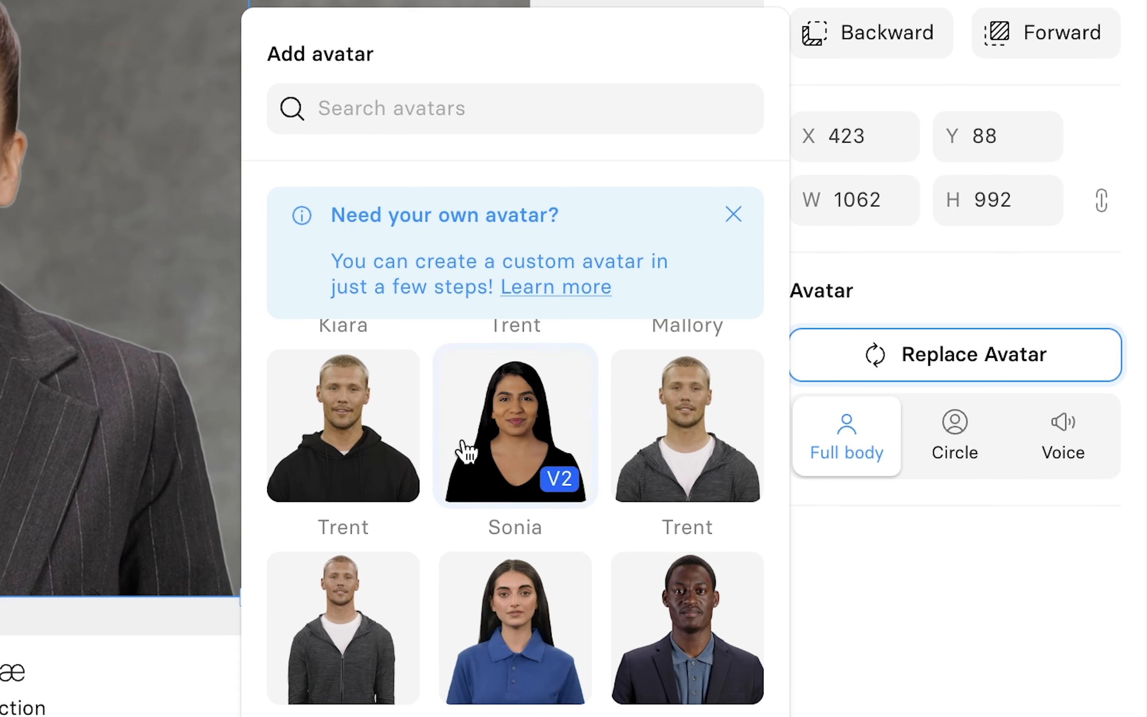
{"action": "scroll", "coordinate": [461, 453], "scroll_direction": "down", "scroll_amount": 12}
{"action": "scroll", "coordinate": [460, 454], "scroll_direction": "down", "scroll_amount": 5}
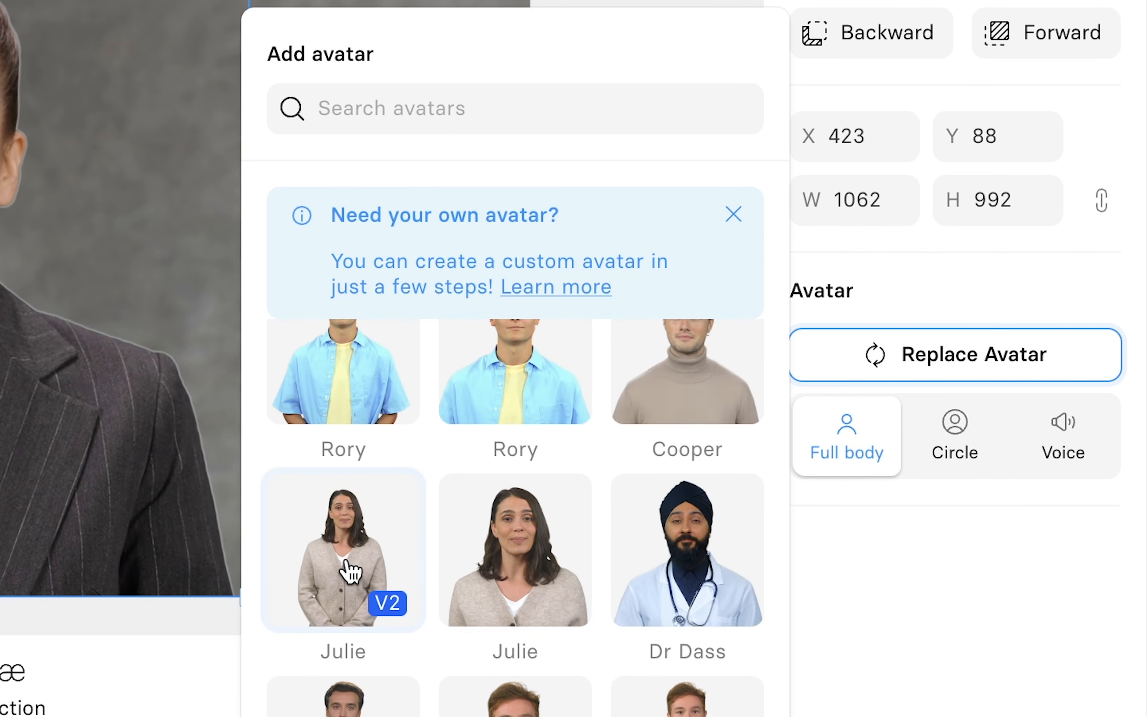
{"action": "scroll", "coordinate": [351, 568], "scroll_direction": "down", "scroll_amount": 5}
{"action": "scroll", "coordinate": [347, 558], "scroll_direction": "down", "scroll_amount": 5}
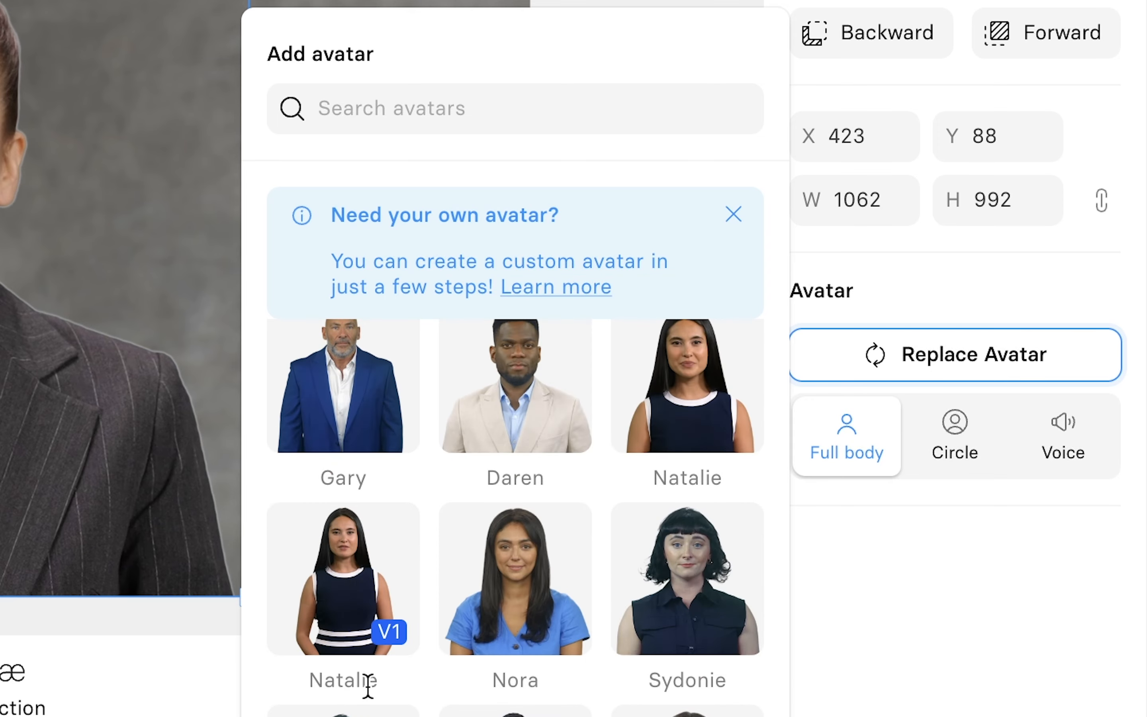
{"action": "scroll", "coordinate": [687, 422], "scroll_direction": "up", "scroll_amount": 15}
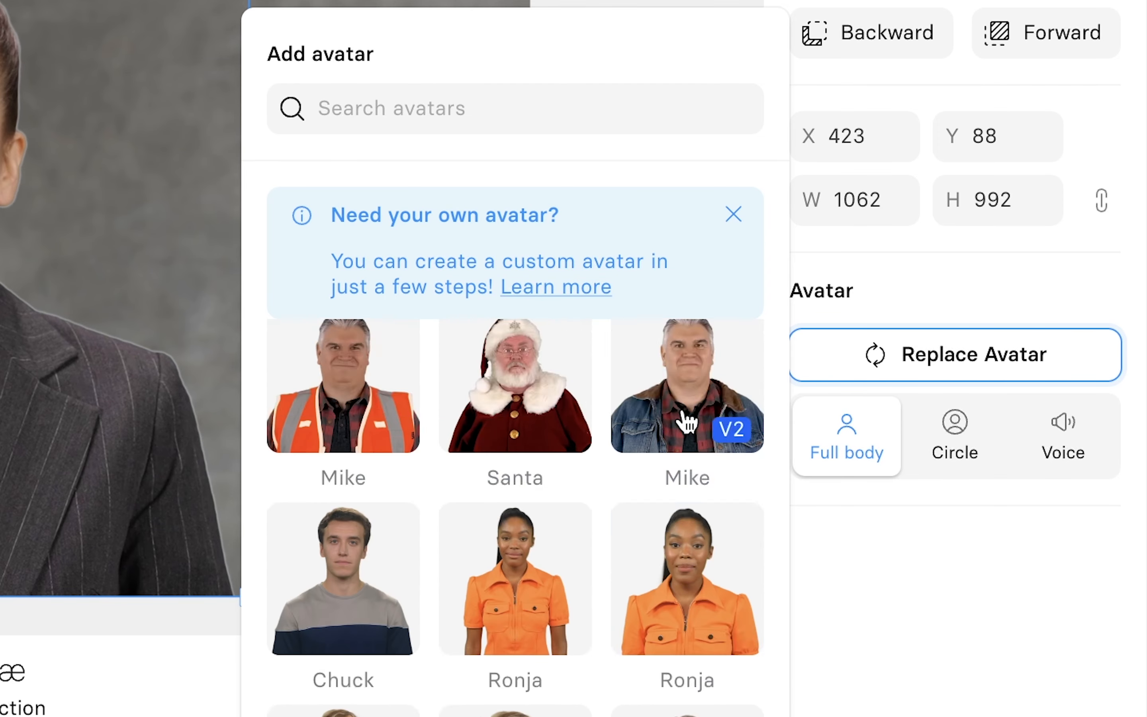
{"action": "scroll", "coordinate": [663, 545], "scroll_direction": "up", "scroll_amount": 5}
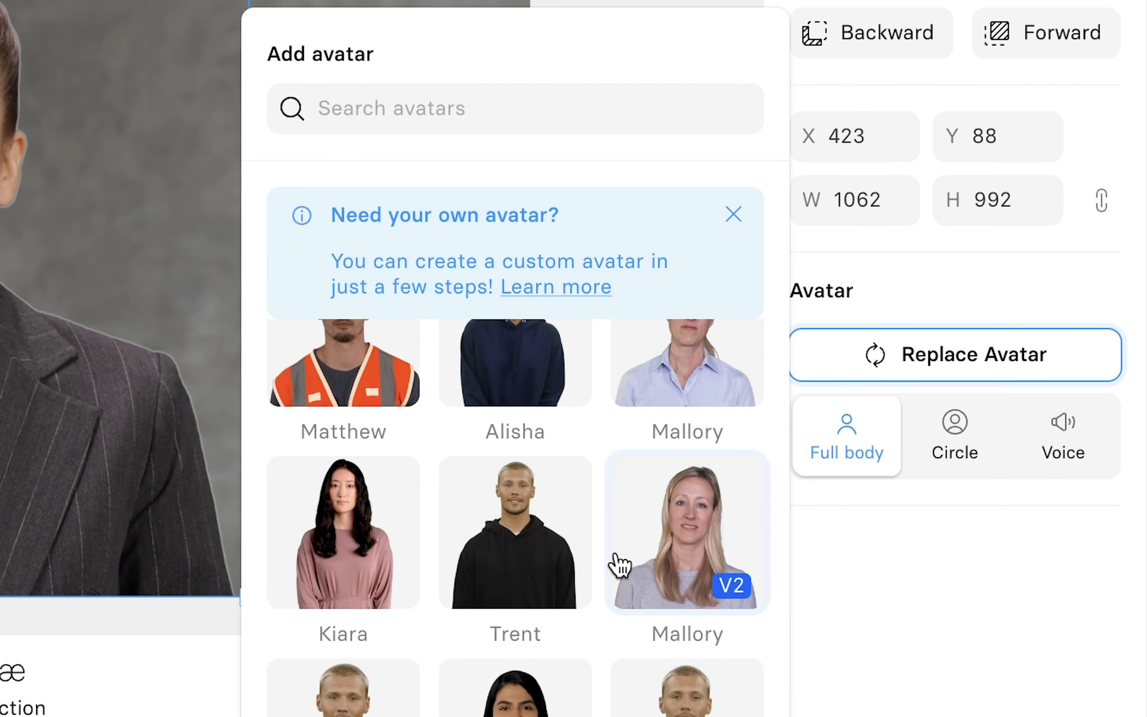
{"action": "scroll", "coordinate": [461, 493], "scroll_direction": "up", "scroll_amount": 5}
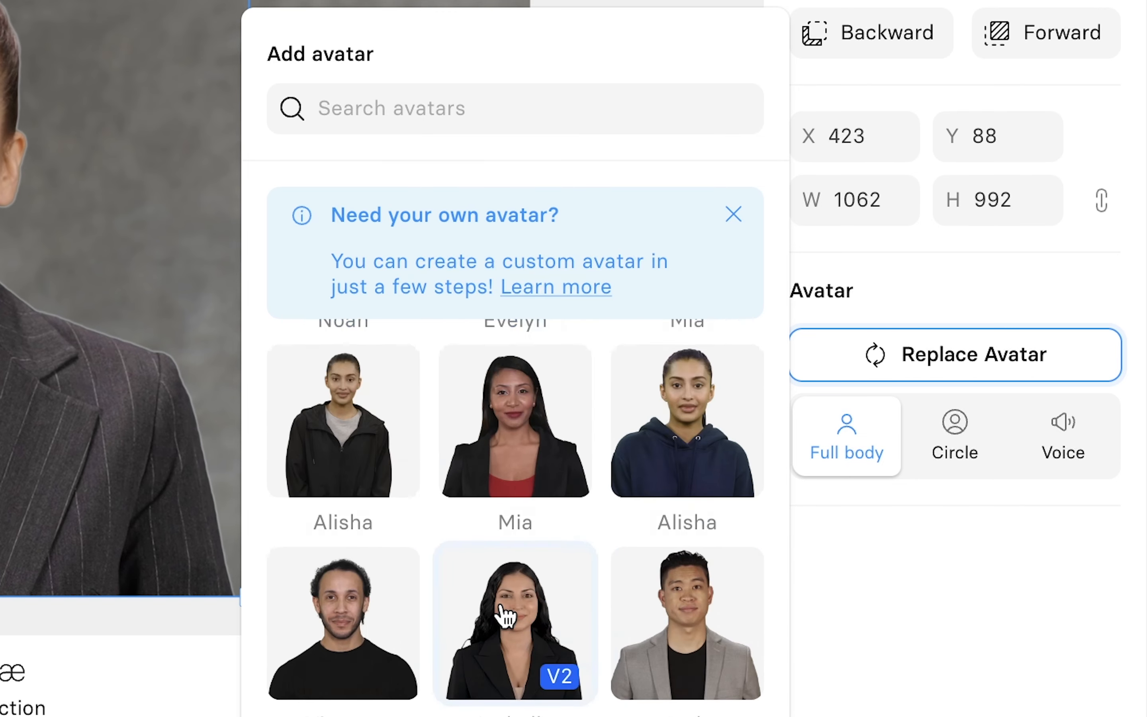
{"action": "scroll", "coordinate": [506, 617], "scroll_direction": "up", "scroll_amount": 10}
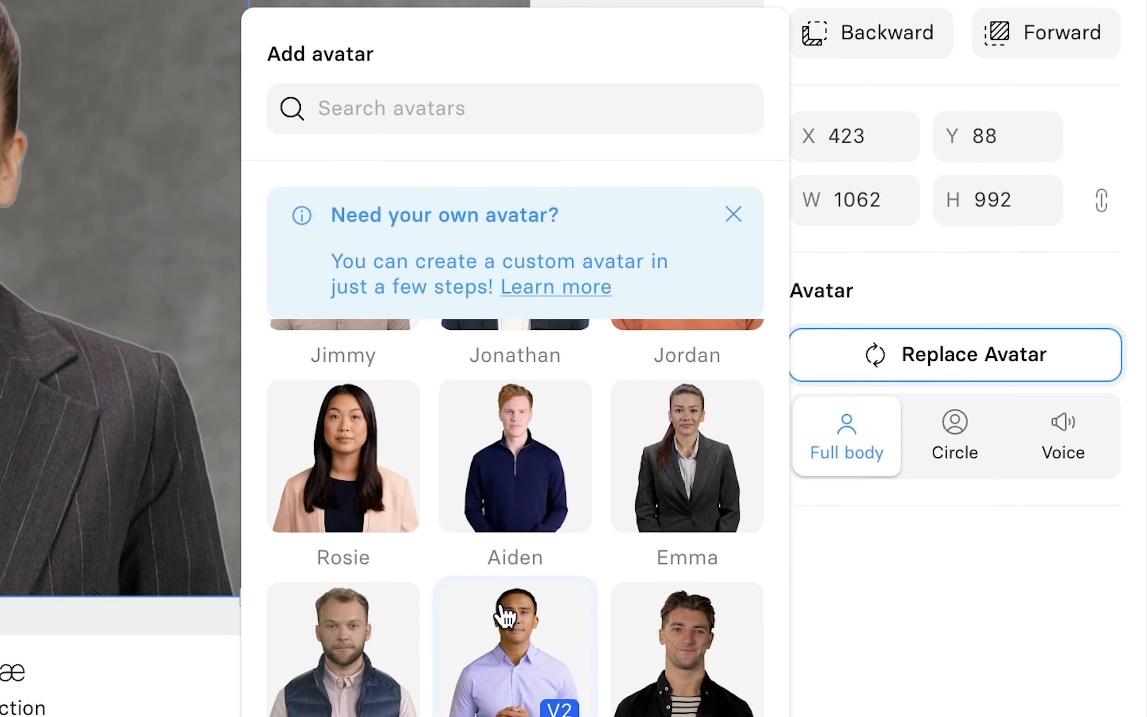
{"action": "scroll", "coordinate": [506, 617], "scroll_direction": "up", "scroll_amount": 10}
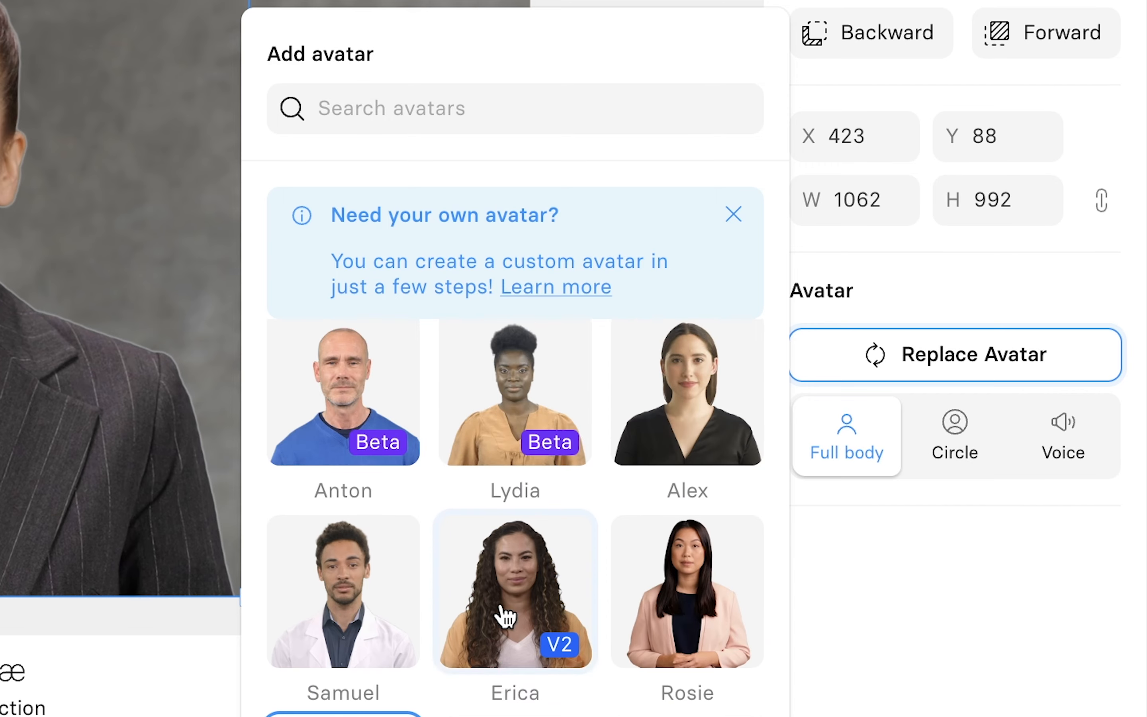
{"action": "scroll", "coordinate": [505, 617], "scroll_direction": "up", "scroll_amount": 3}
{"action": "scroll", "coordinate": [504, 614], "scroll_direction": "down", "scroll_amount": 8}
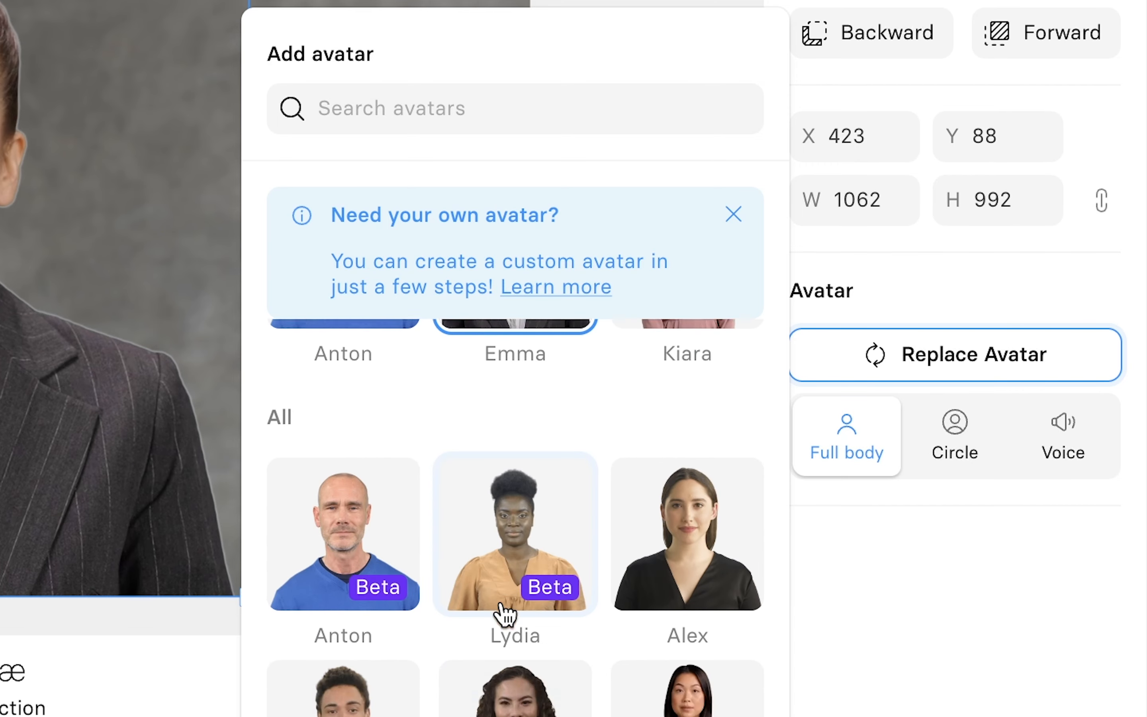
{"action": "scroll", "coordinate": [504, 615], "scroll_direction": "down", "scroll_amount": 10}
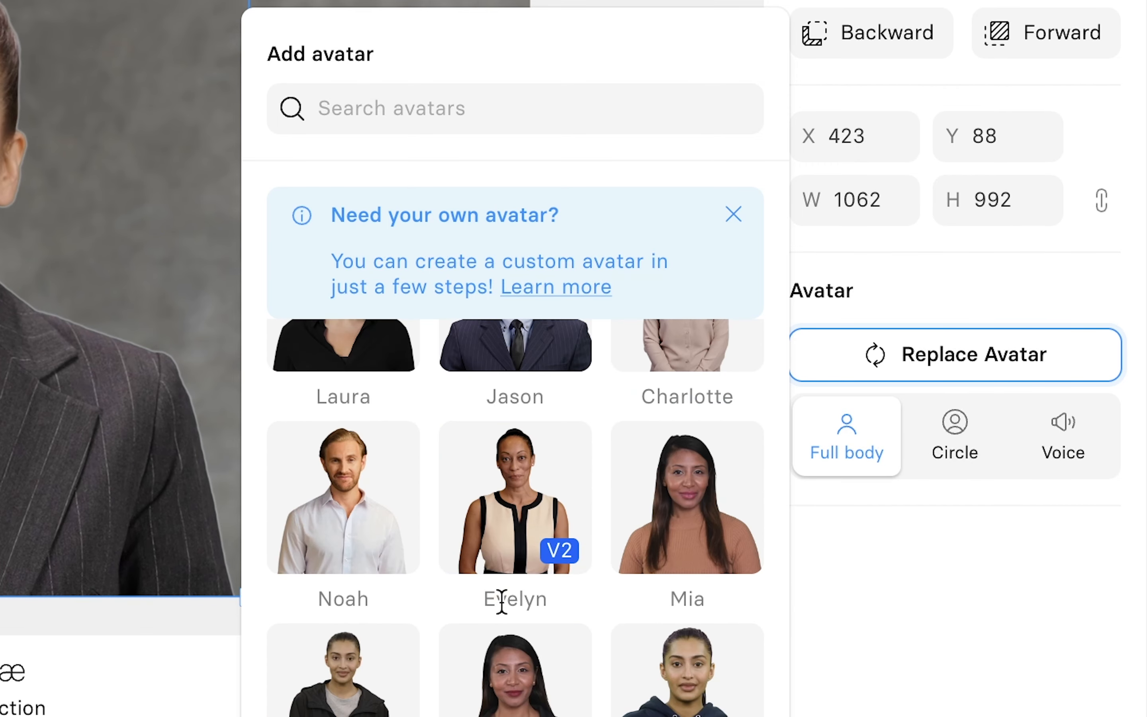
{"action": "scroll", "coordinate": [504, 614], "scroll_direction": "down", "scroll_amount": 5}
{"action": "scroll", "coordinate": [545, 545], "scroll_direction": "down", "scroll_amount": 5}
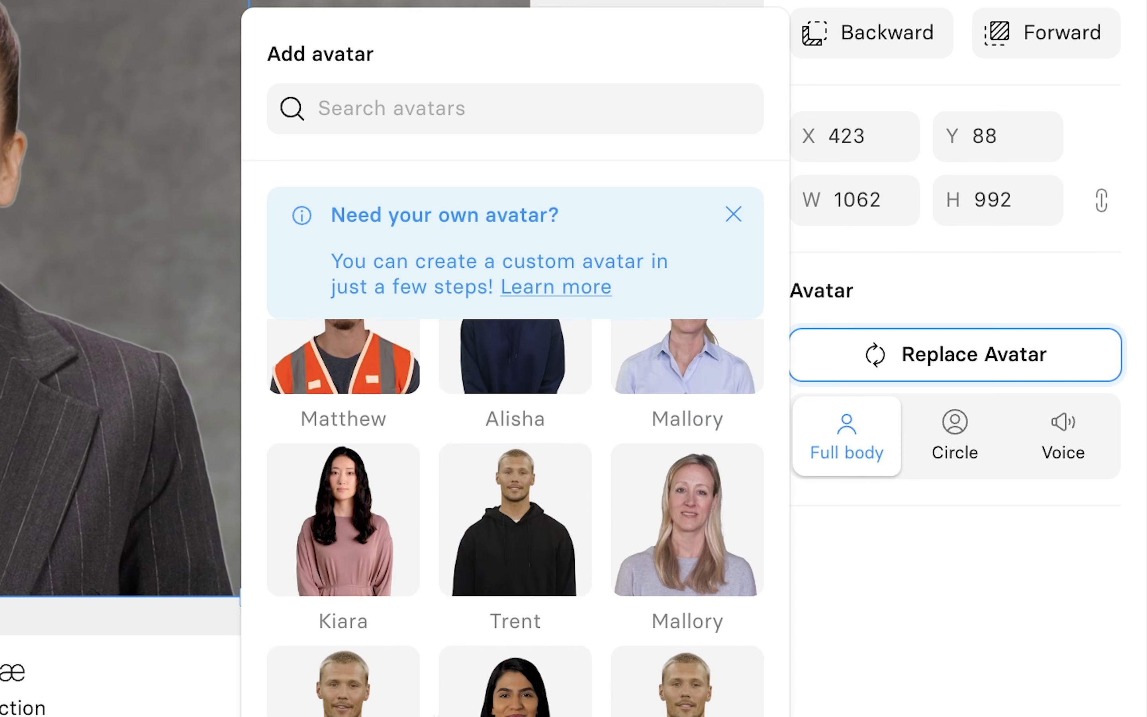
{"action": "left_click", "coordinate": [503, 709]}
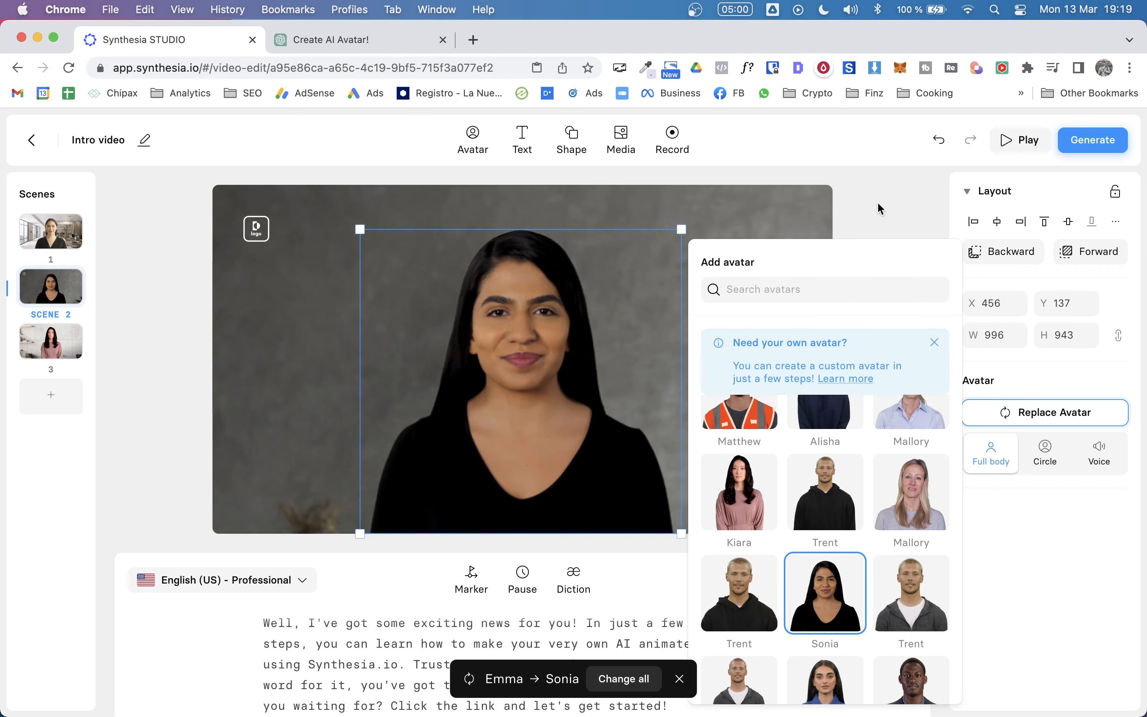
{"action": "left_click", "coordinate": [882, 209]}
Move the second scene's script from "Trust me, it's so cool!" to its end into the third scene, replacing the placeholder text
{"action": "triple_click", "coordinate": [337, 667]}
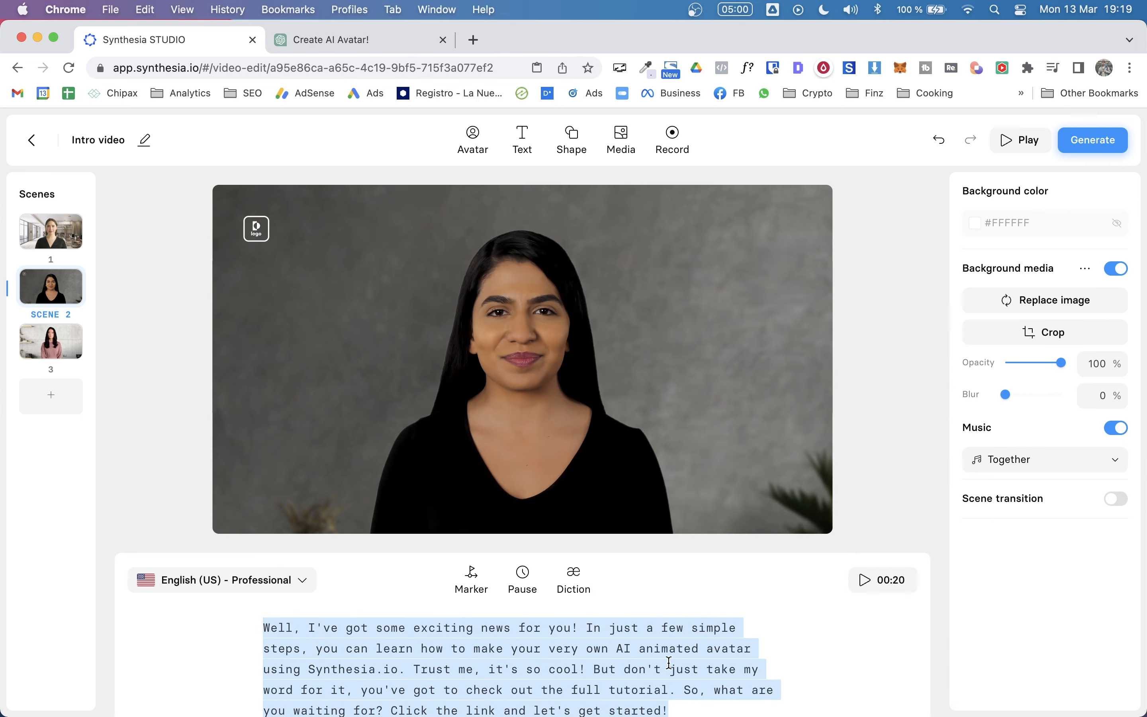
{"action": "left_click", "coordinate": [639, 670]}
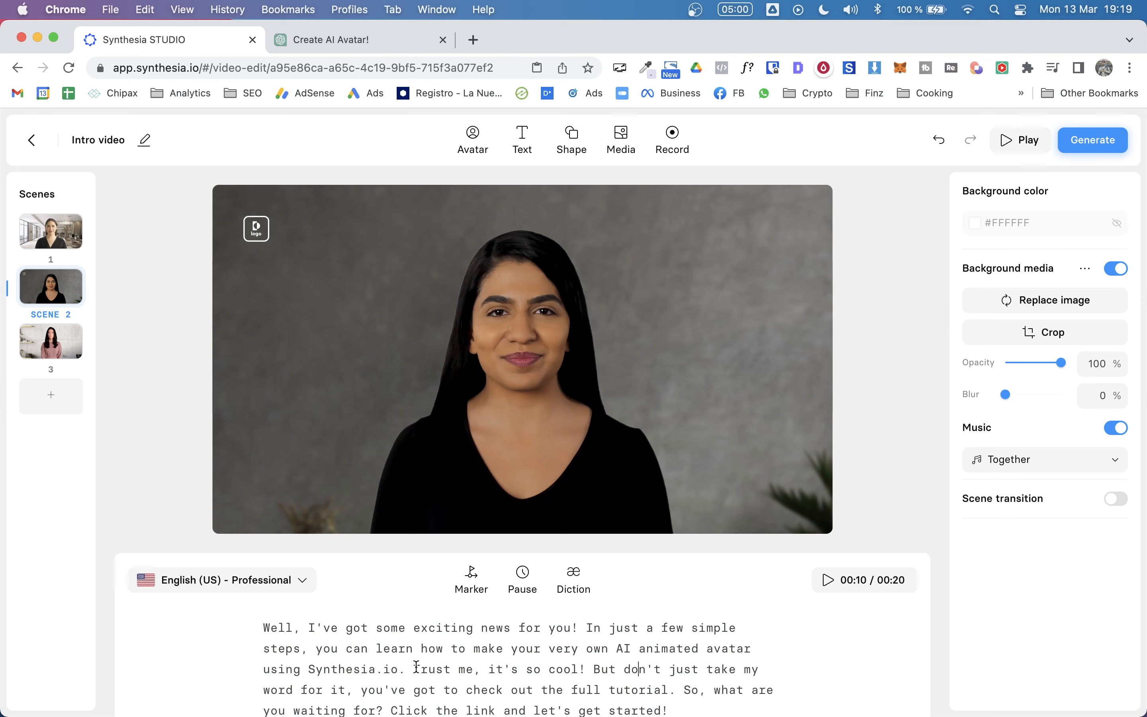
{"action": "scroll", "coordinate": [498, 678], "scroll_direction": "down", "scroll_amount": 1}
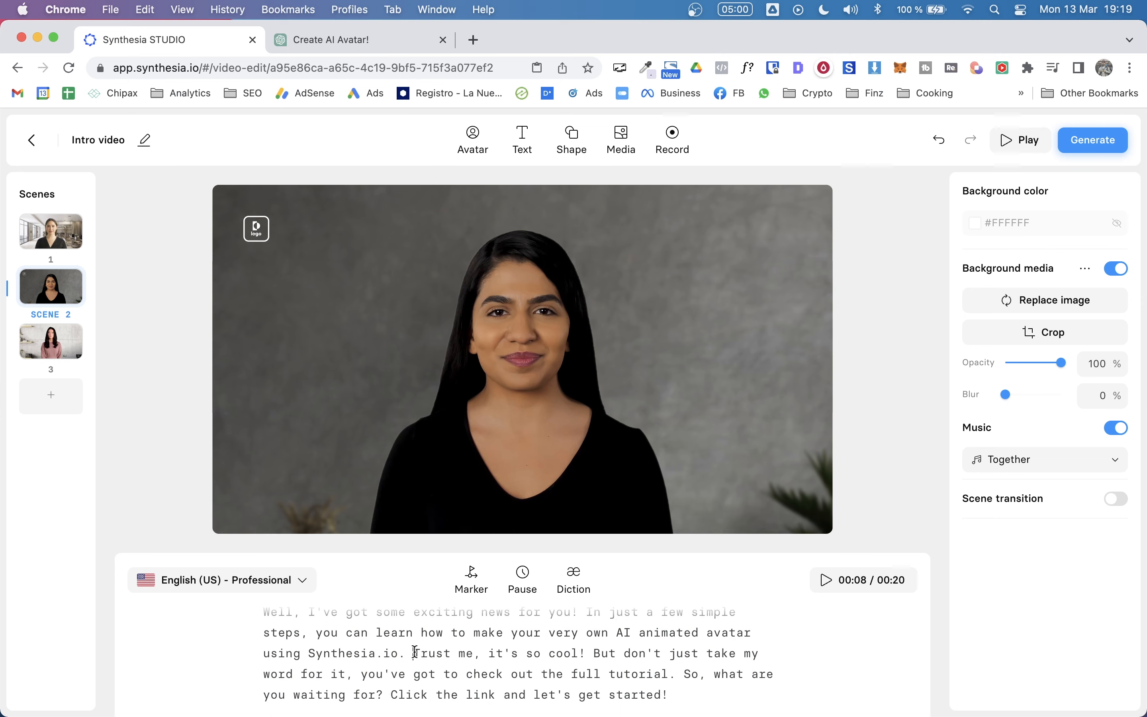
{"action": "left_click_drag", "start_coordinate": [414, 655], "coordinate": [764, 690]}
{"action": "key", "text": "super+c"}
{"action": "key", "text": "BackSpace"}
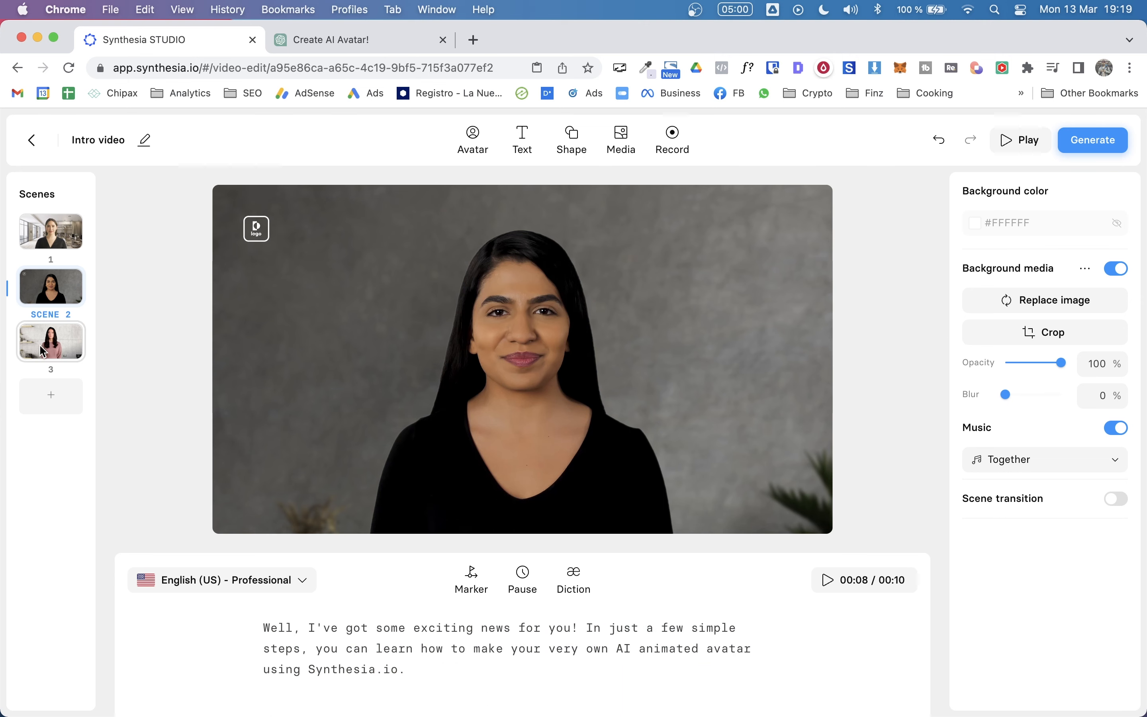
{"action": "left_click", "coordinate": [42, 343]}
{"action": "triple_click", "coordinate": [399, 634]}
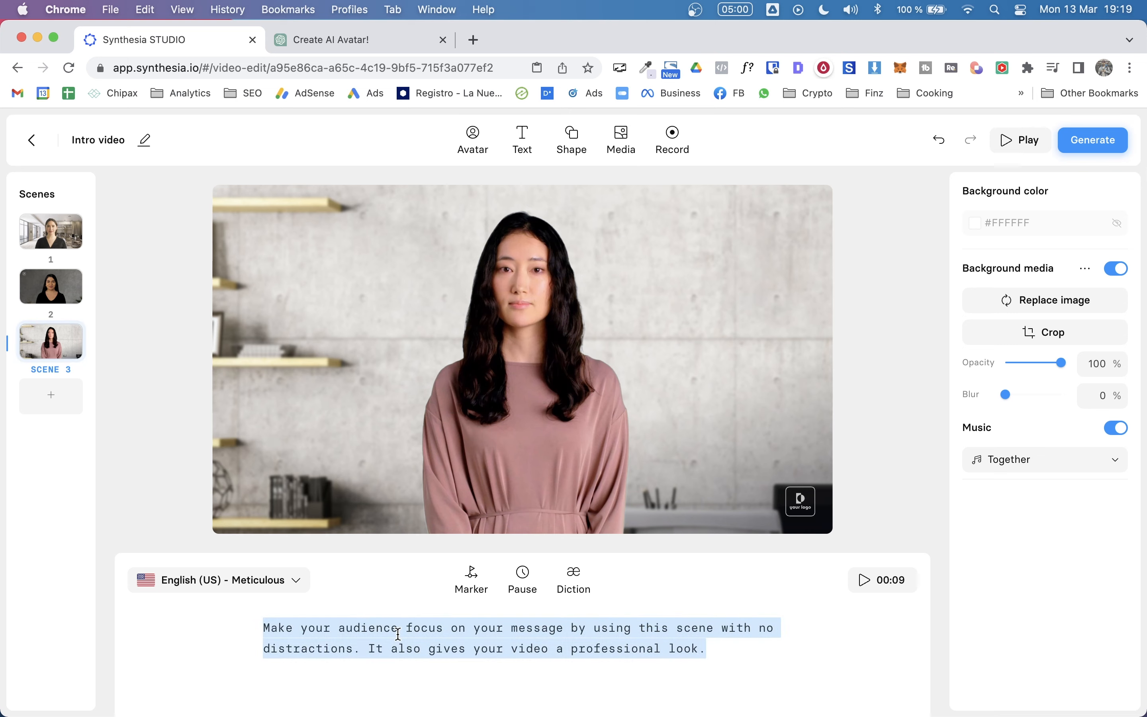
{"action": "key", "text": "super+v"}
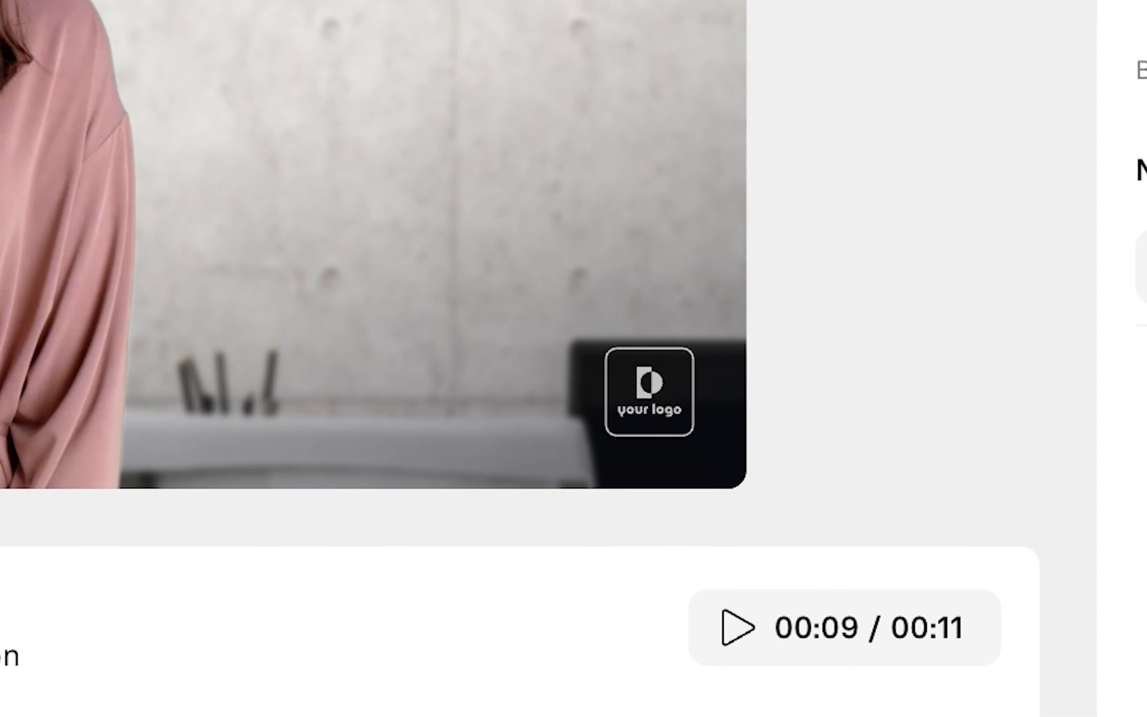
Delete the placeholder logo from the third and second scenes
{"action": "left_click", "coordinate": [656, 383]}
{"action": "key", "text": "BackSpace"}
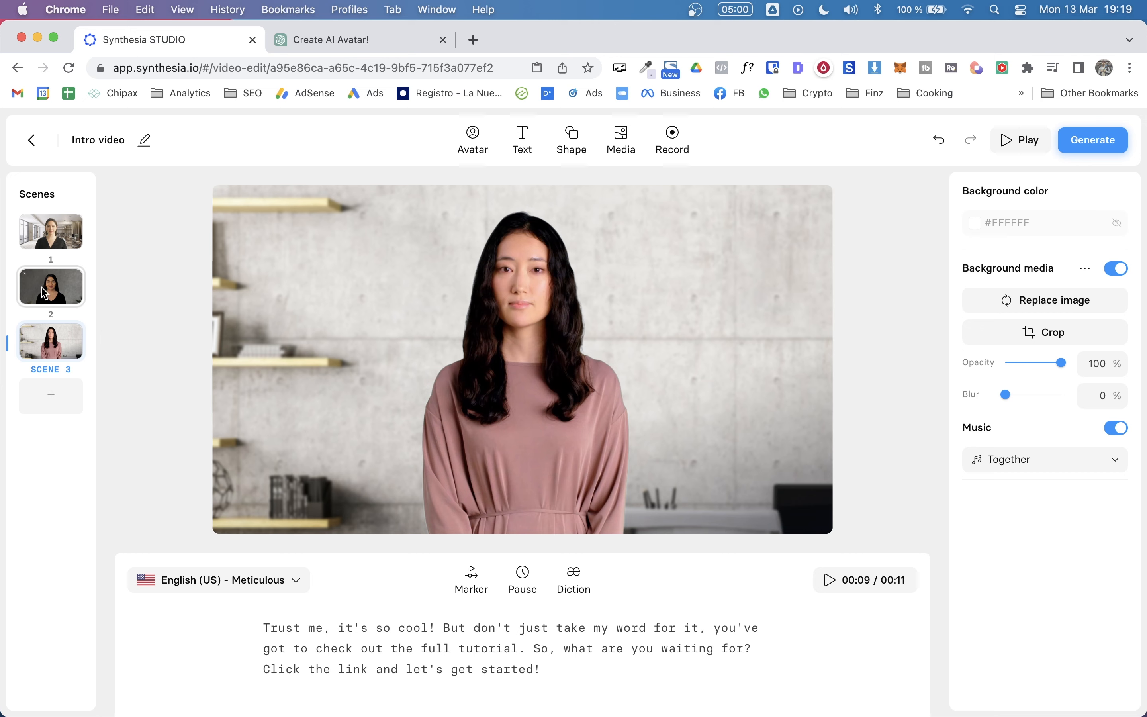
{"action": "left_click", "coordinate": [47, 292]}
{"action": "left_click", "coordinate": [257, 230]}
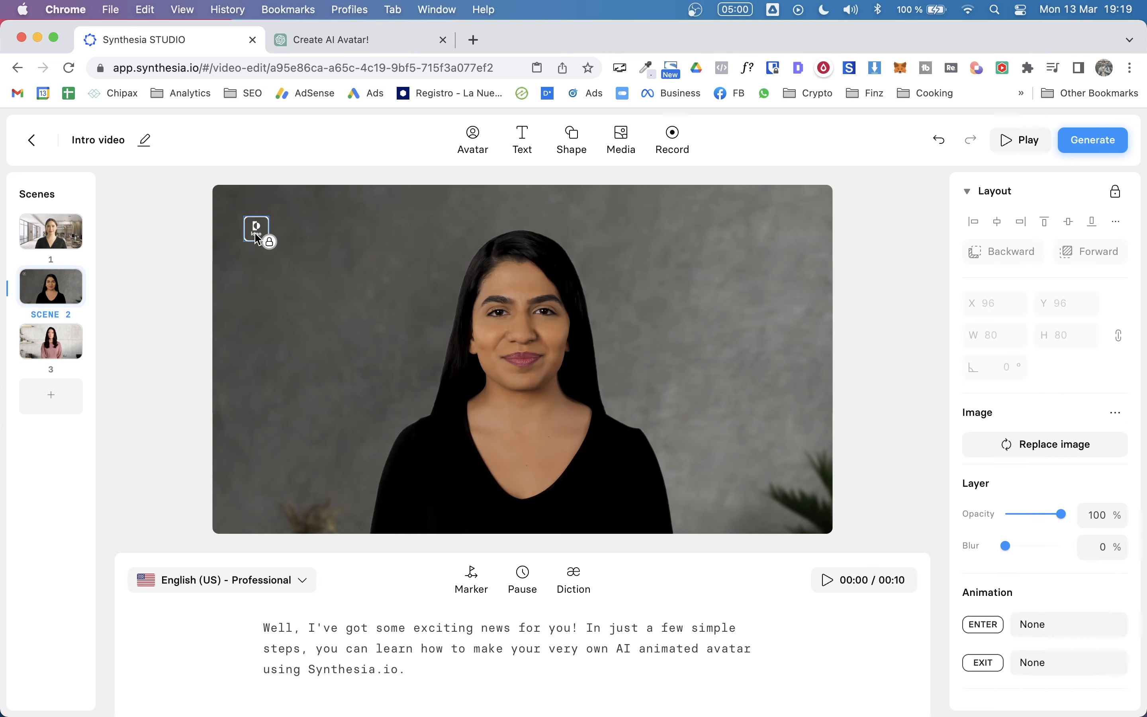
{"action": "key", "text": "BackSpace"}
Look over the avatars and script portions of all three scenes, ending on the first scene
{"action": "left_click", "coordinate": [64, 239]}
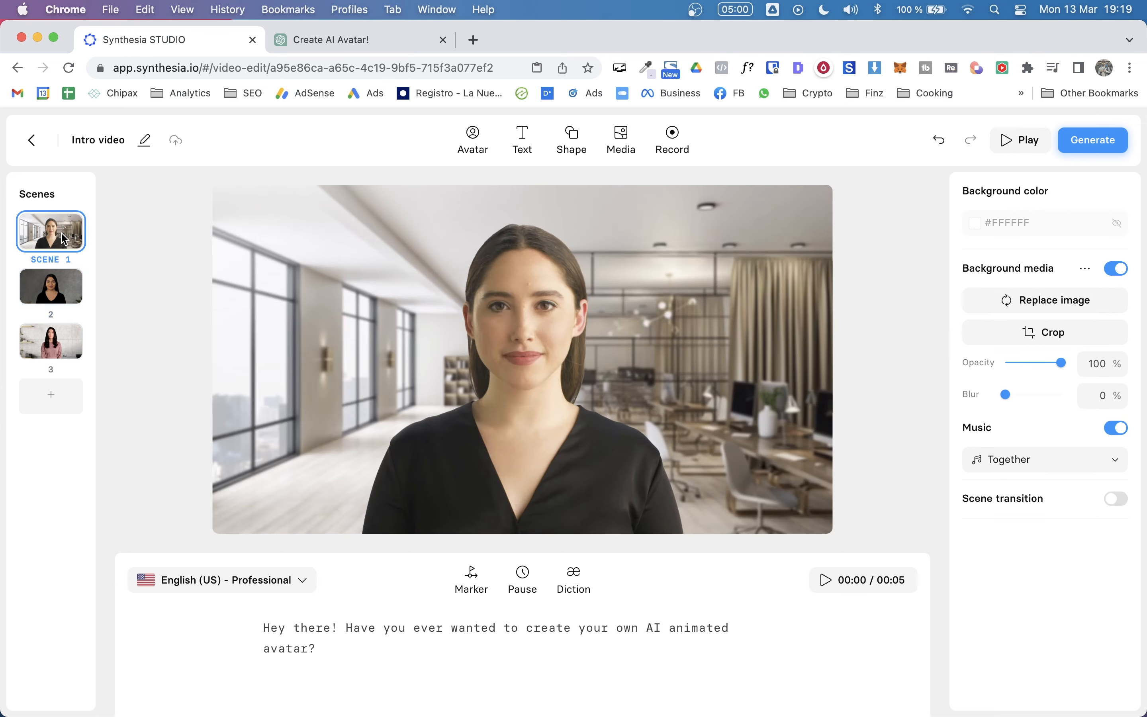
{"action": "left_click", "coordinate": [55, 279]}
{"action": "left_click", "coordinate": [43, 332]}
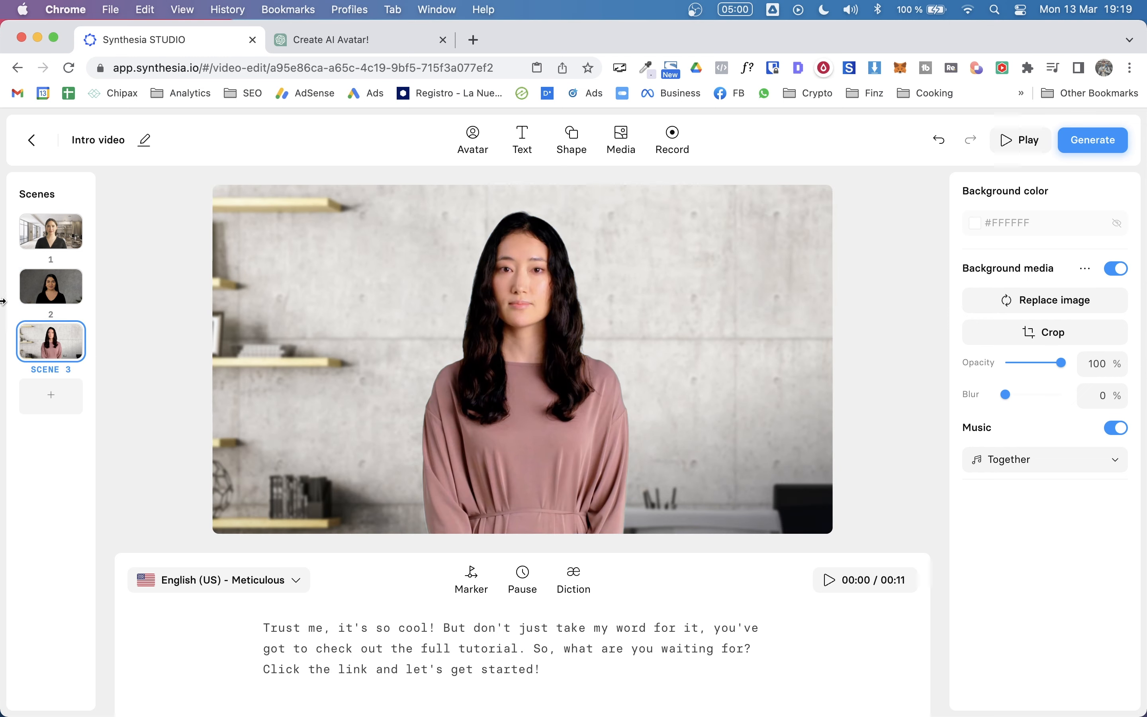
{"action": "left_click", "coordinate": [33, 219]}
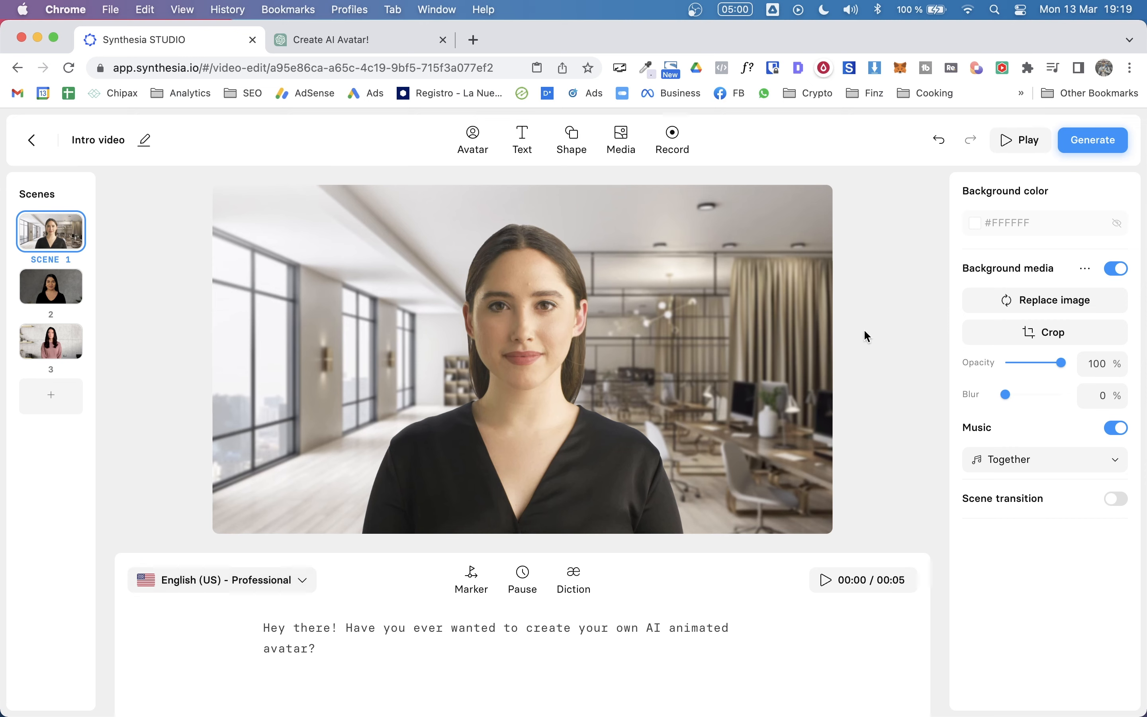
Check the first scene's voice selection and play the second scene's speech
{"action": "left_click", "coordinate": [285, 580]}
{"action": "left_click", "coordinate": [252, 586]}
{"action": "left_click", "coordinate": [42, 283]}
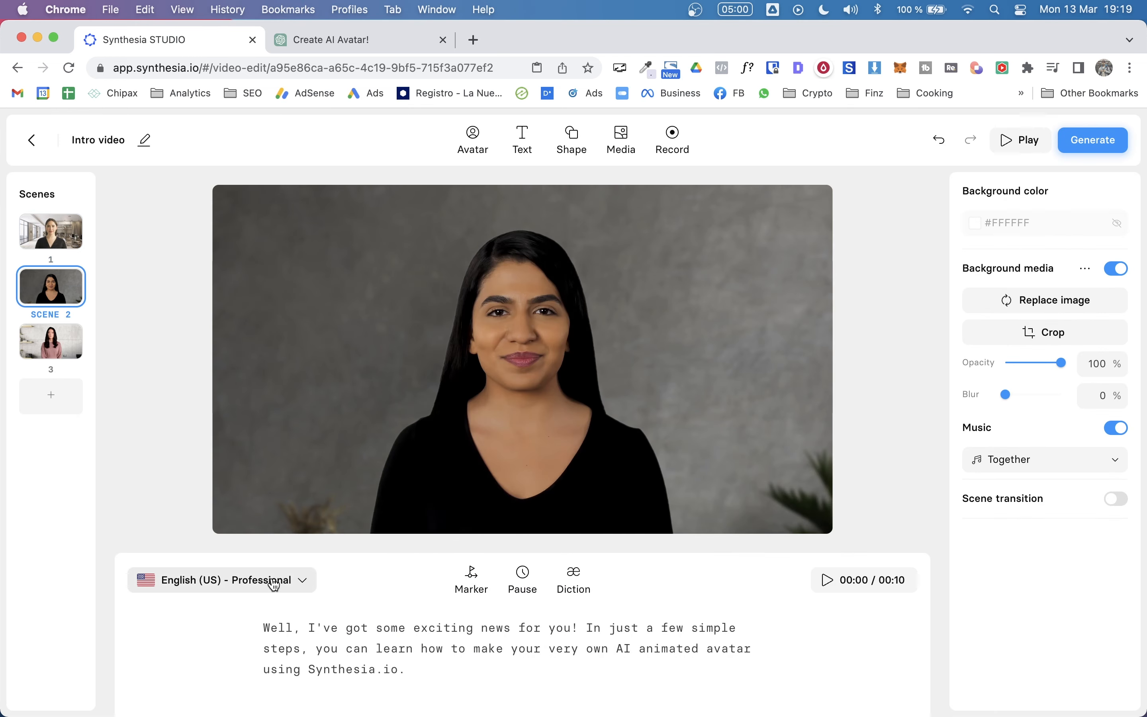
{"action": "left_click", "coordinate": [828, 582]}
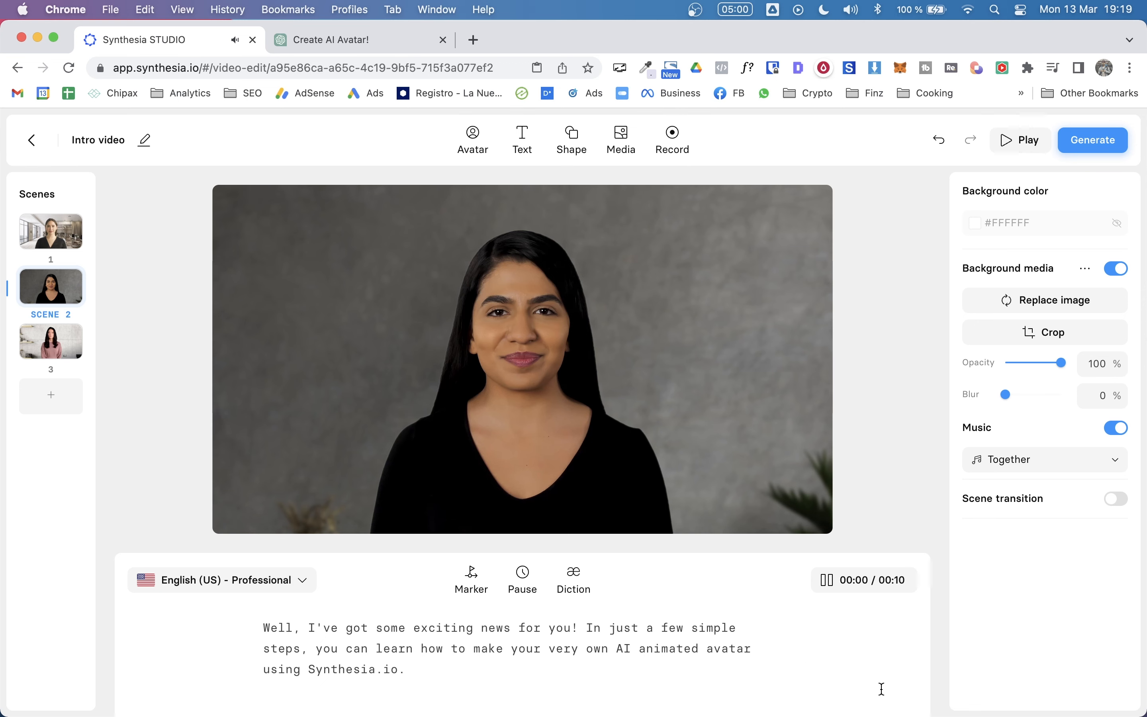
Preview the Meticulous voice for the third scene and set its voice to English (US) - Professional
{"action": "left_click", "coordinate": [45, 341]}
{"action": "left_click", "coordinate": [242, 587]}
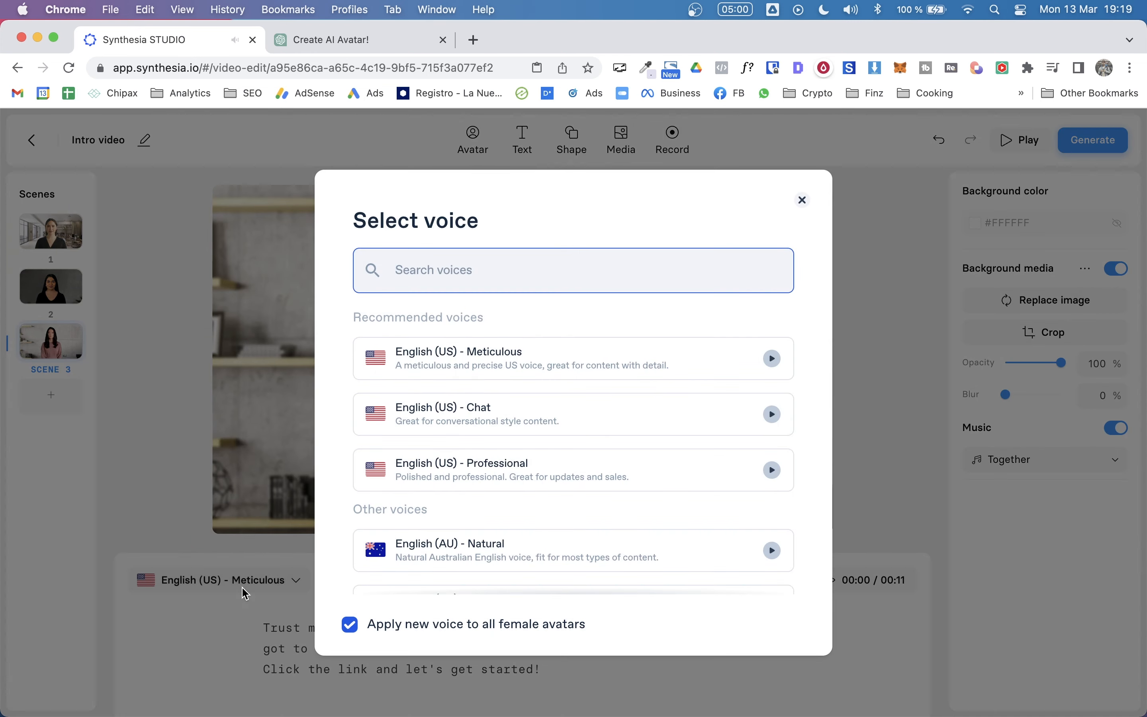
{"action": "left_click", "coordinate": [771, 359]}
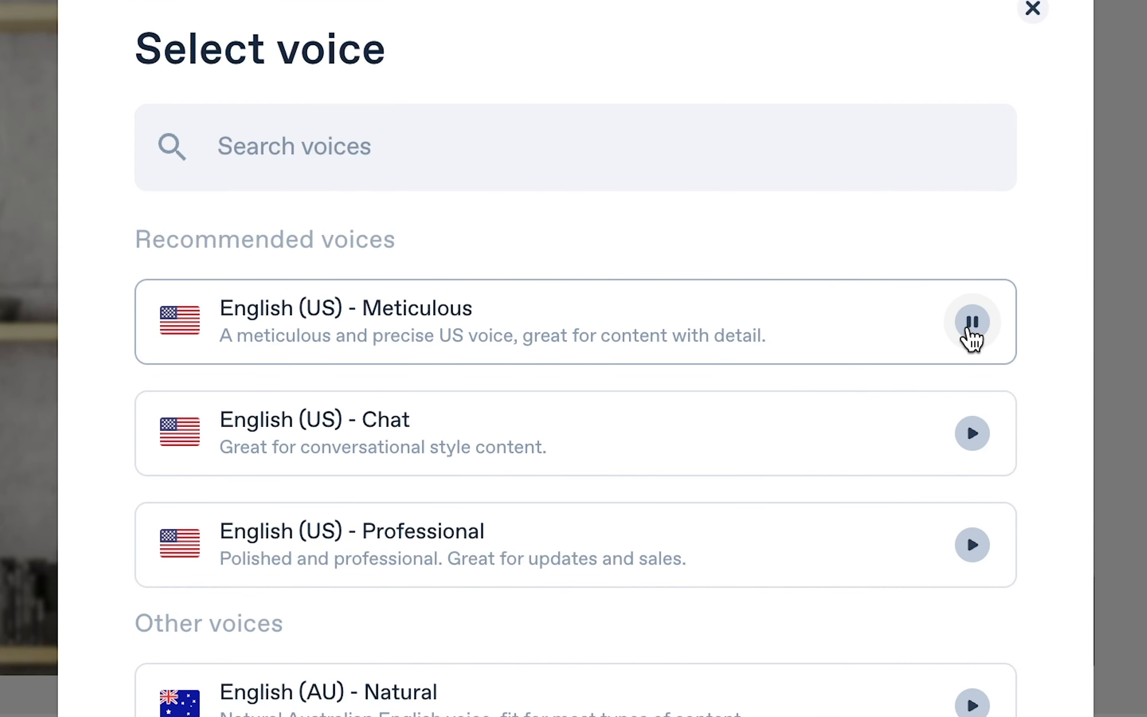
{"action": "left_click", "coordinate": [974, 323]}
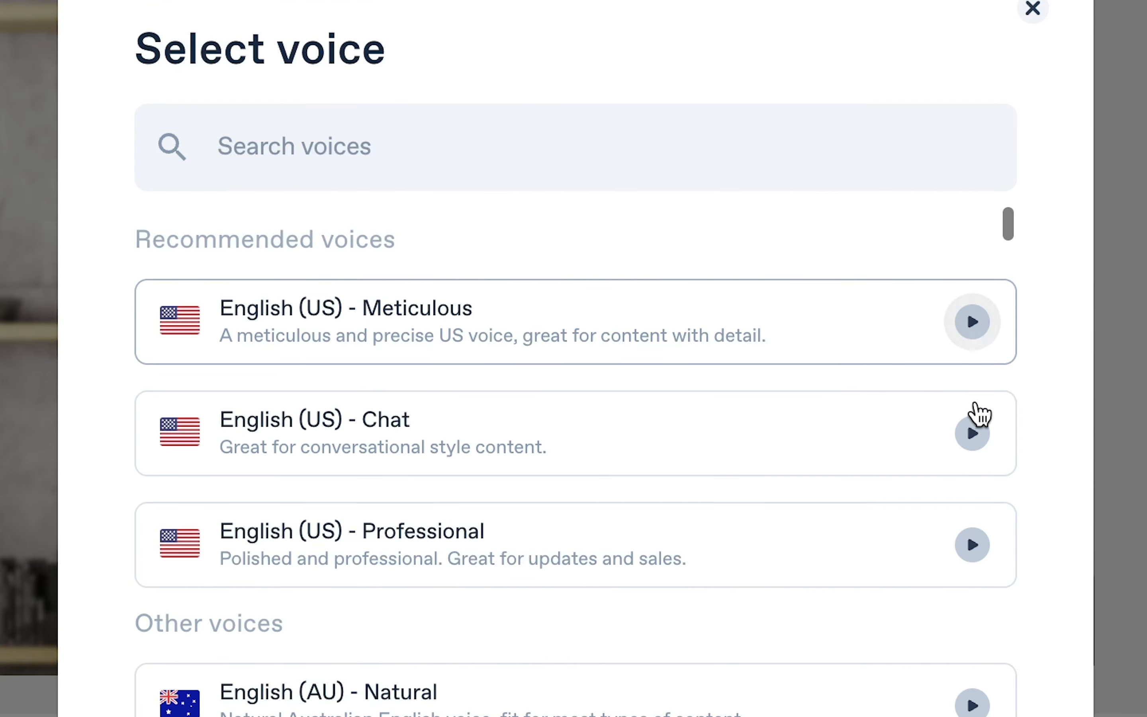
{"action": "left_click", "coordinate": [683, 538]}
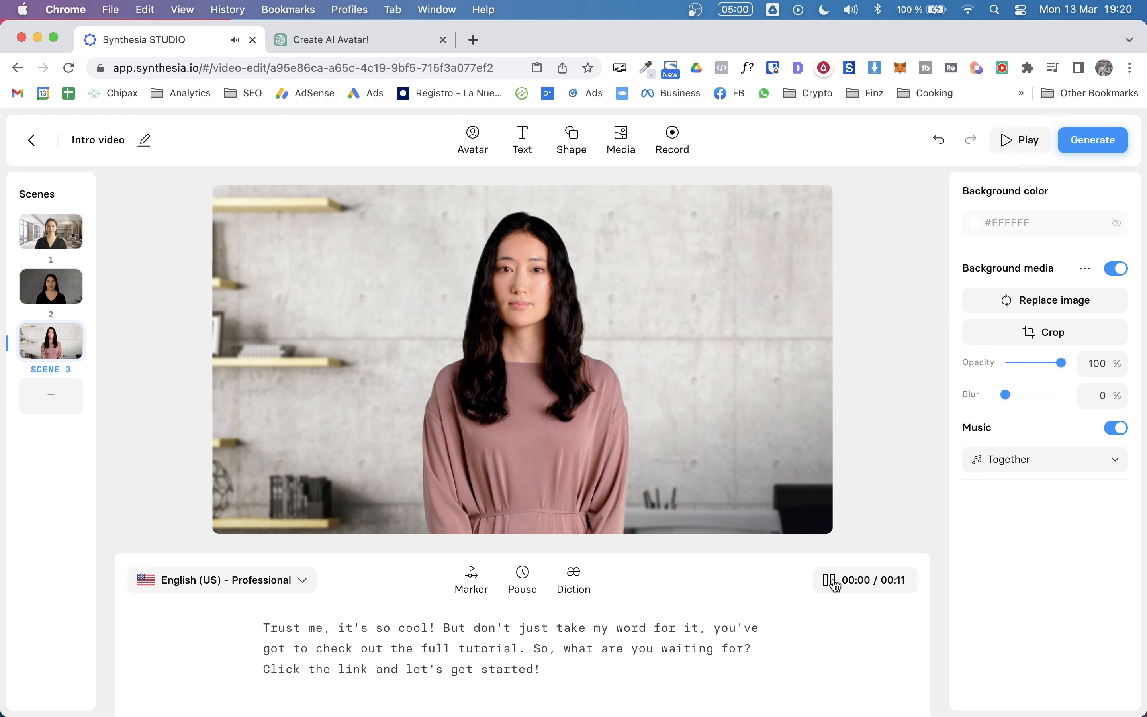
Listen to the third scene's speech and recheck the first and second scenes' voices
{"action": "left_click", "coordinate": [836, 586]}
{"action": "left_click", "coordinate": [46, 232]}
{"action": "left_click", "coordinate": [45, 287]}
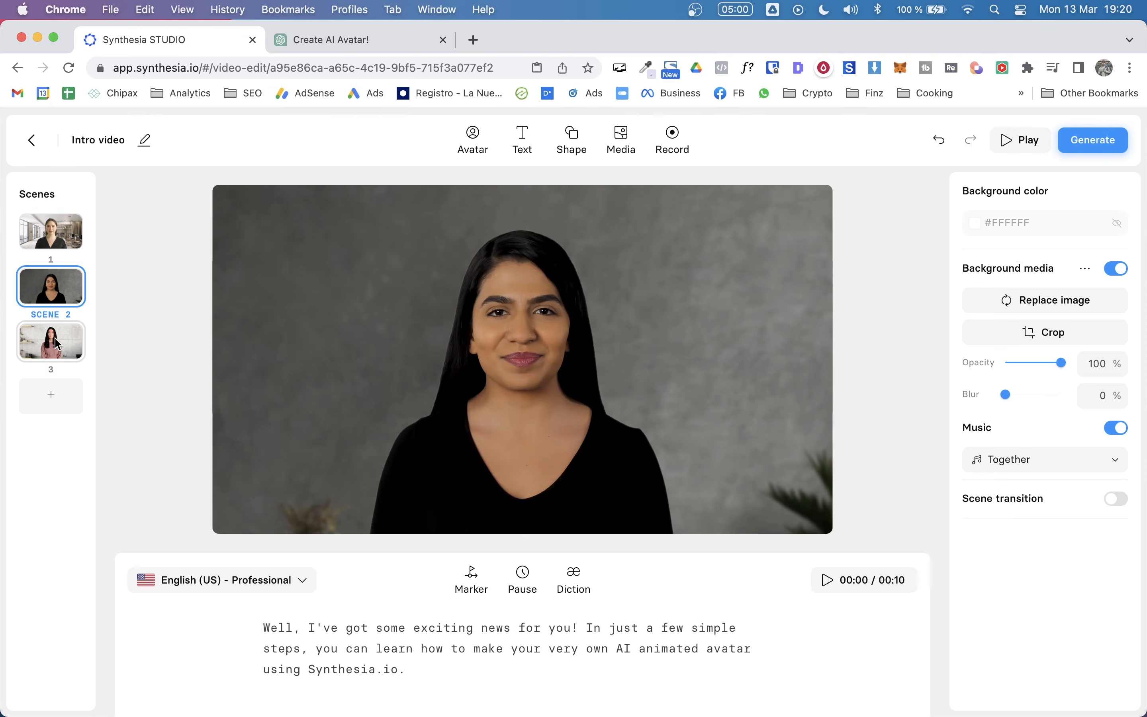
Open the third scene and play the draft preview of the whole video, closing it at the end
{"action": "left_click", "coordinate": [56, 343]}
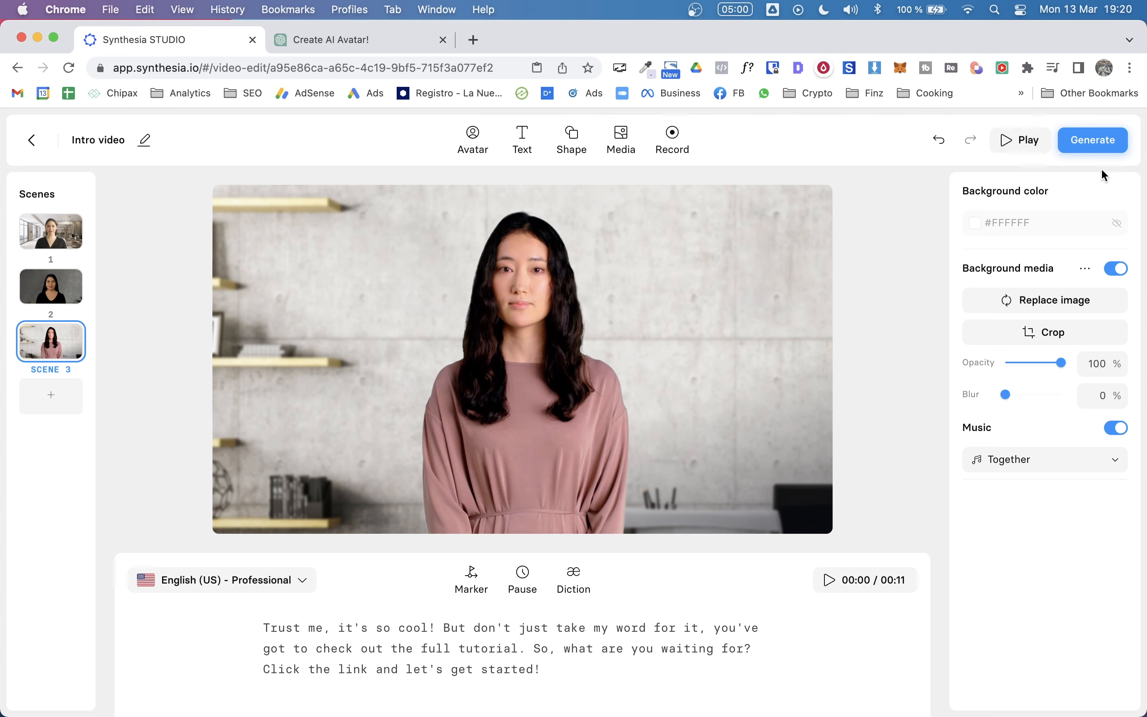
{"action": "left_click", "coordinate": [1030, 138]}
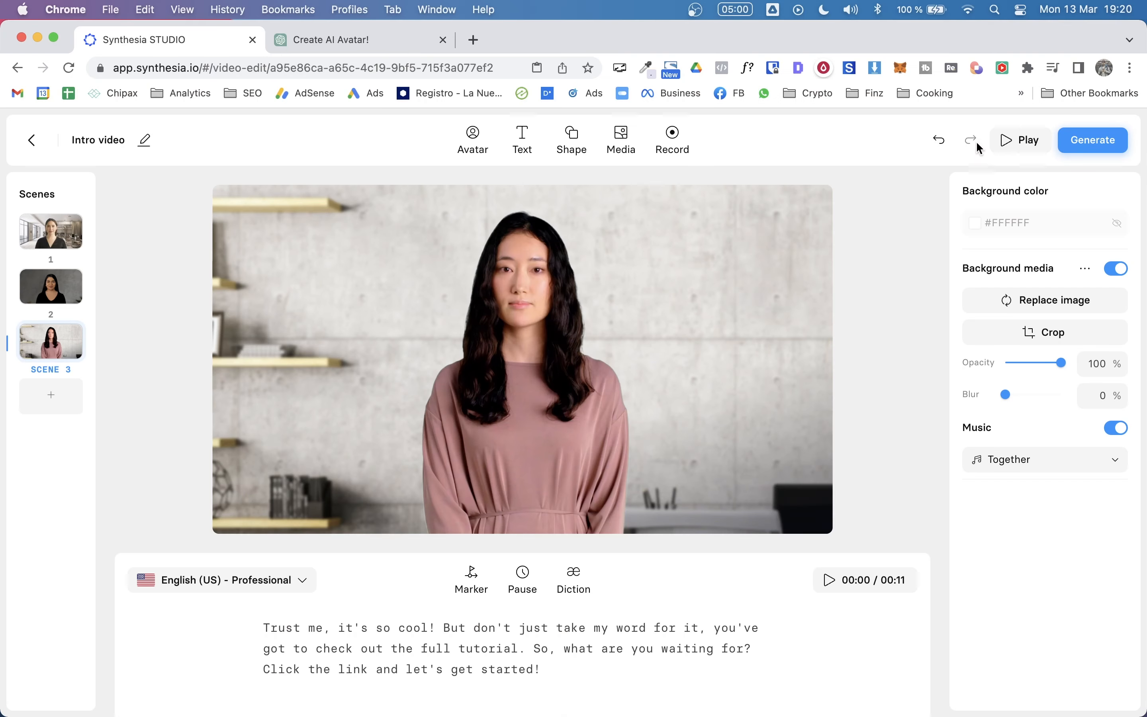
{"action": "left_click", "coordinate": [1011, 144]}
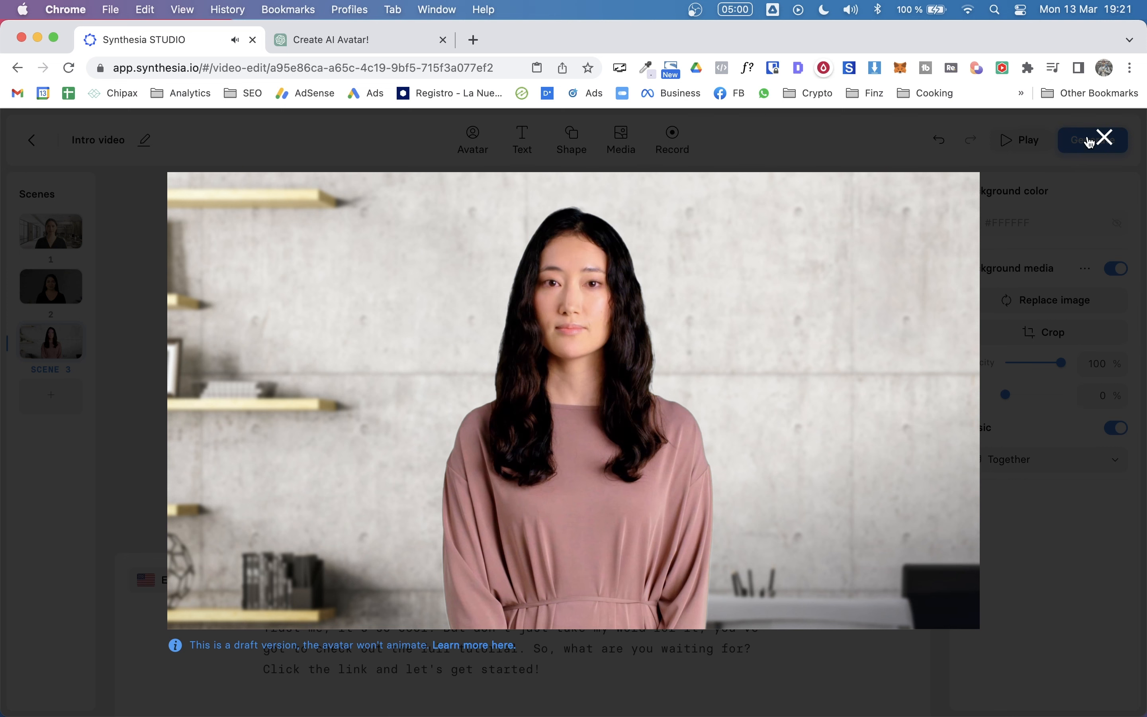
{"action": "left_click", "coordinate": [1104, 137]}
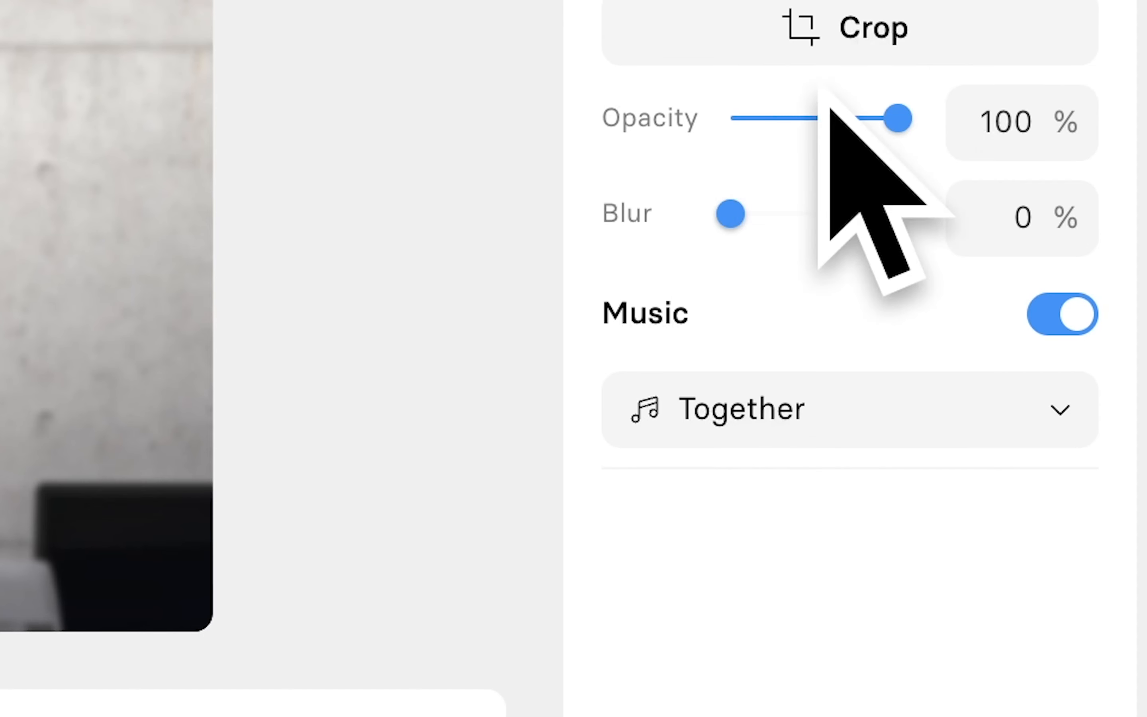
Browse the Shutterstock stock music for the third scene and switch the scene's music off
{"action": "left_click", "coordinate": [1012, 424]}
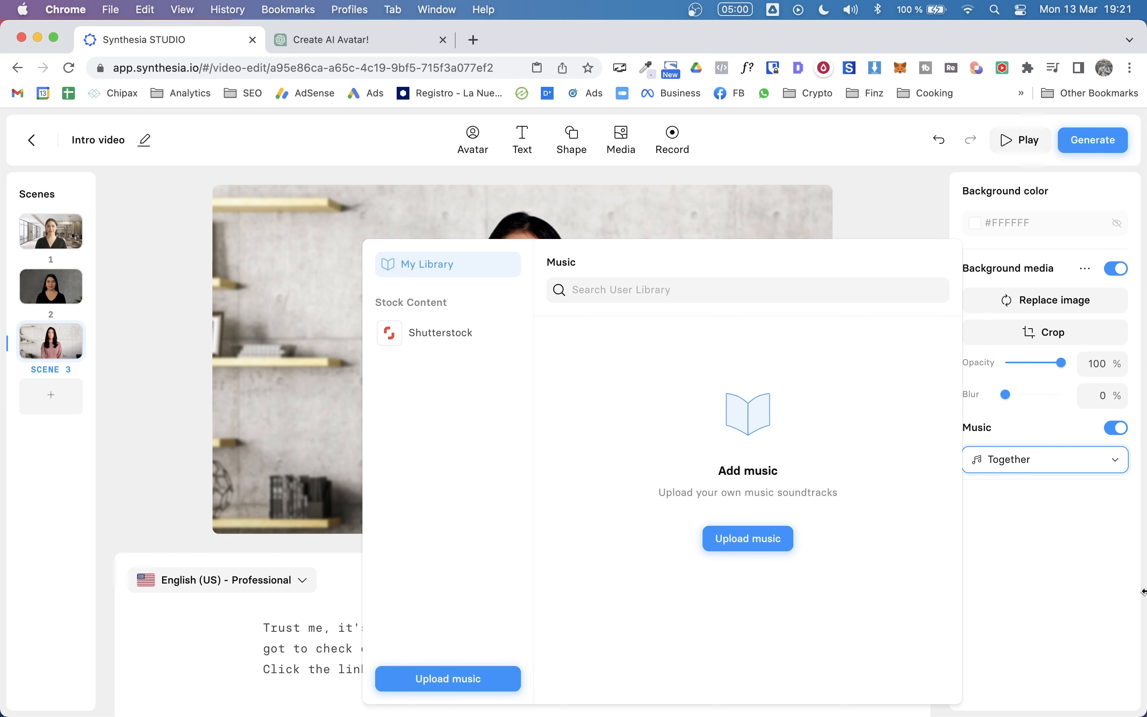
{"action": "left_click", "coordinate": [458, 334]}
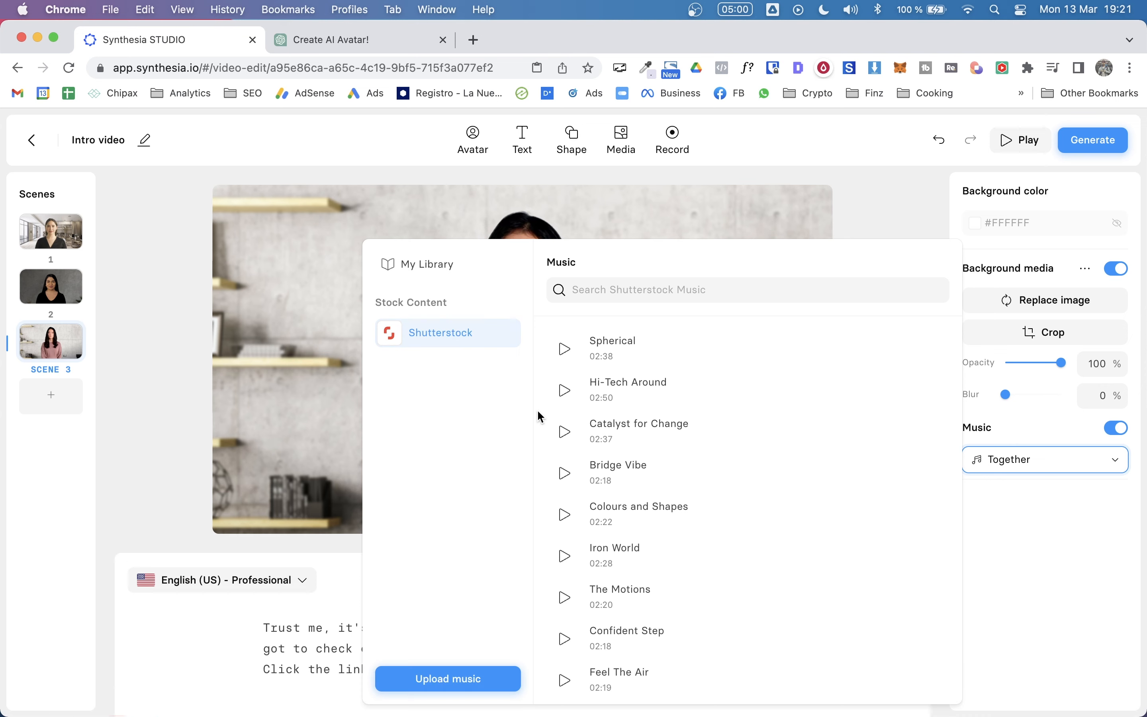
{"action": "left_click", "coordinate": [1119, 523]}
{"action": "left_click", "coordinate": [1117, 429]}
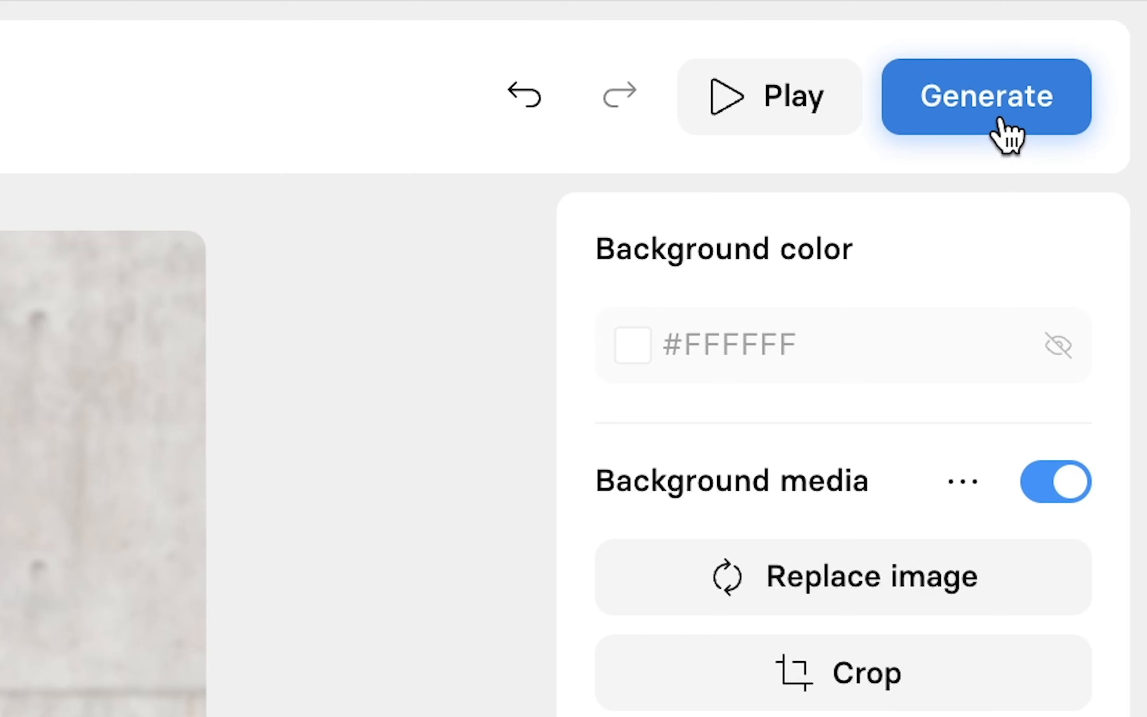
Generate the video with the title Intro video and no captions, and check the actions offered for it in the video list
{"action": "left_click", "coordinate": [1099, 147]}
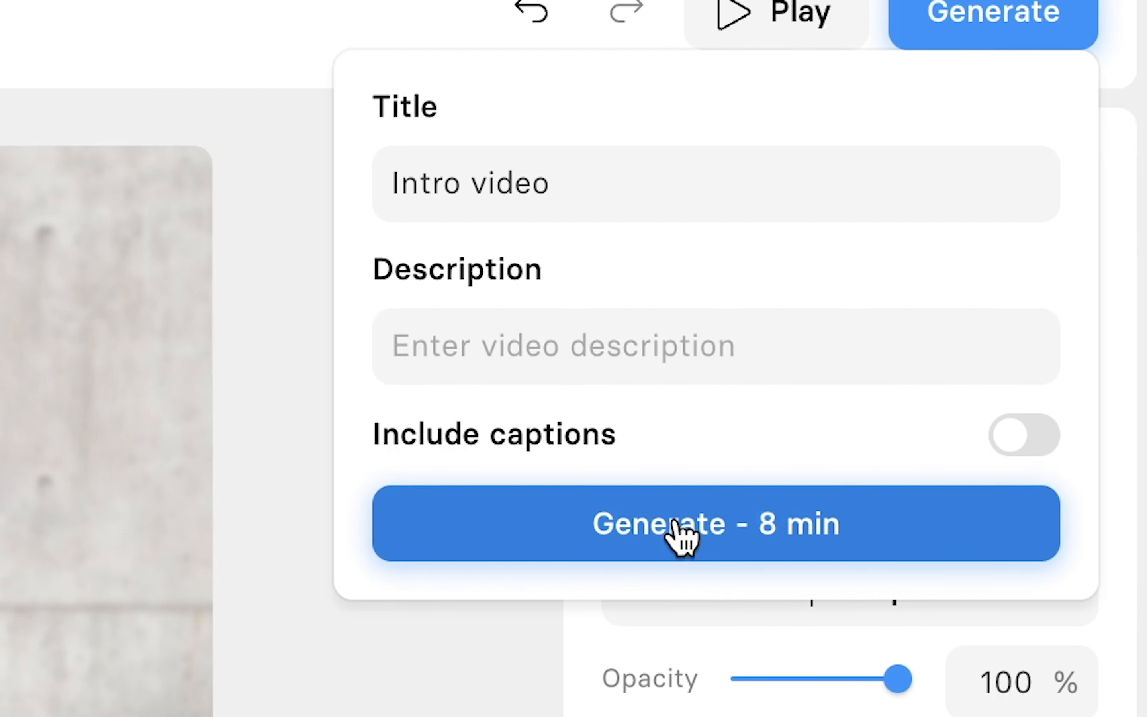
{"action": "left_click", "coordinate": [674, 521]}
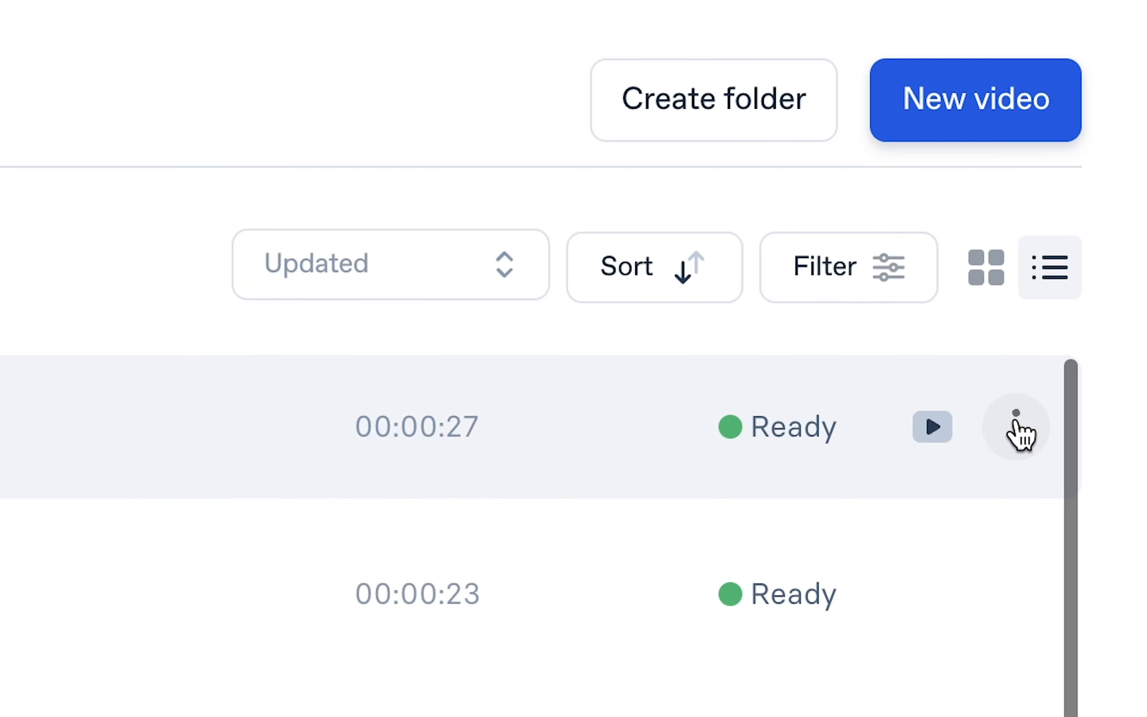
{"action": "left_click", "coordinate": [1018, 431]}
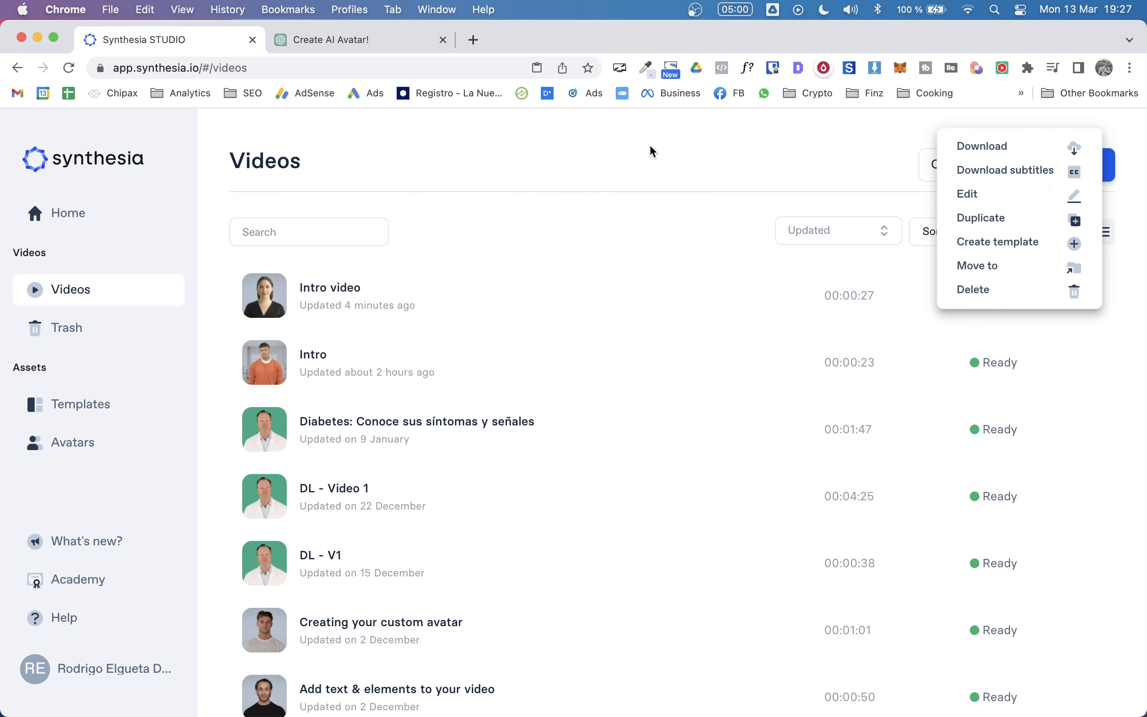
{"action": "left_click", "coordinate": [649, 144]}
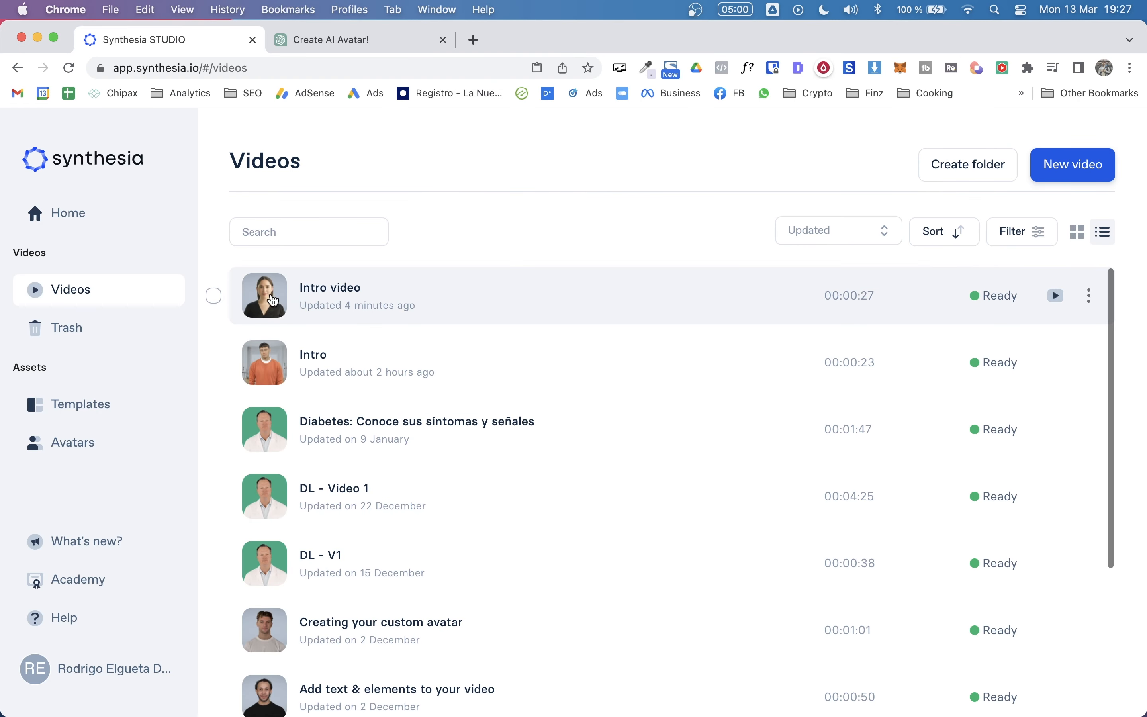
Open the generated Intro video, watch it through, and replay it with the sound muted
{"action": "left_click", "coordinate": [275, 309]}
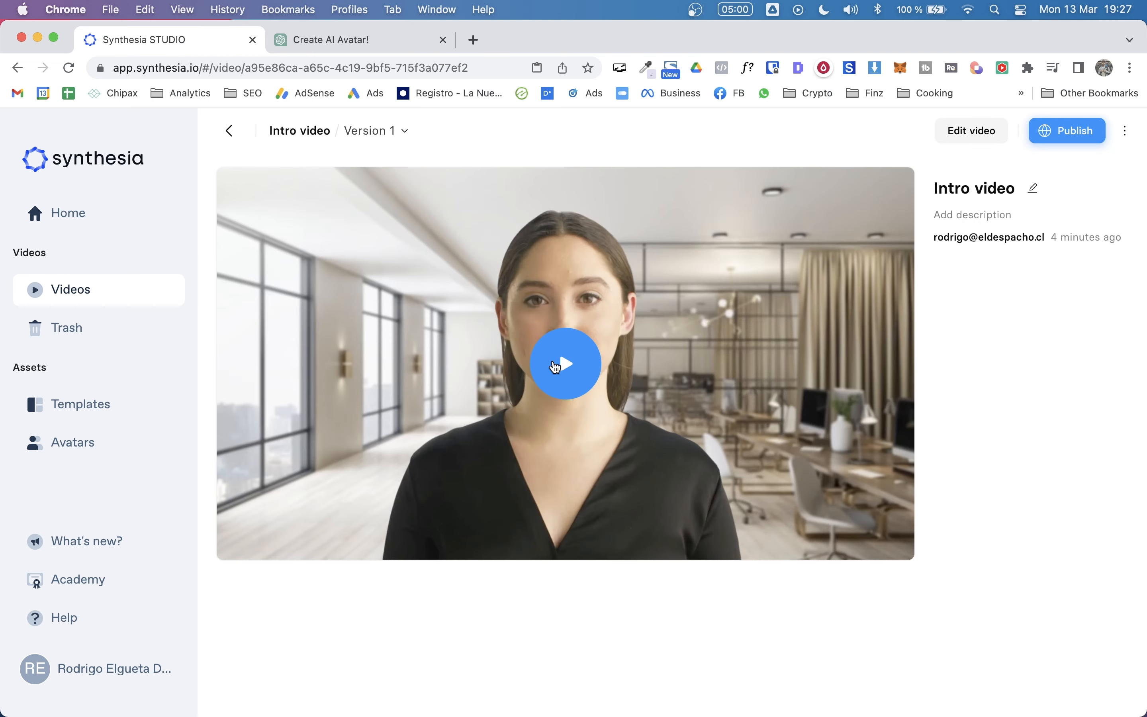
{"action": "left_click", "coordinate": [556, 366]}
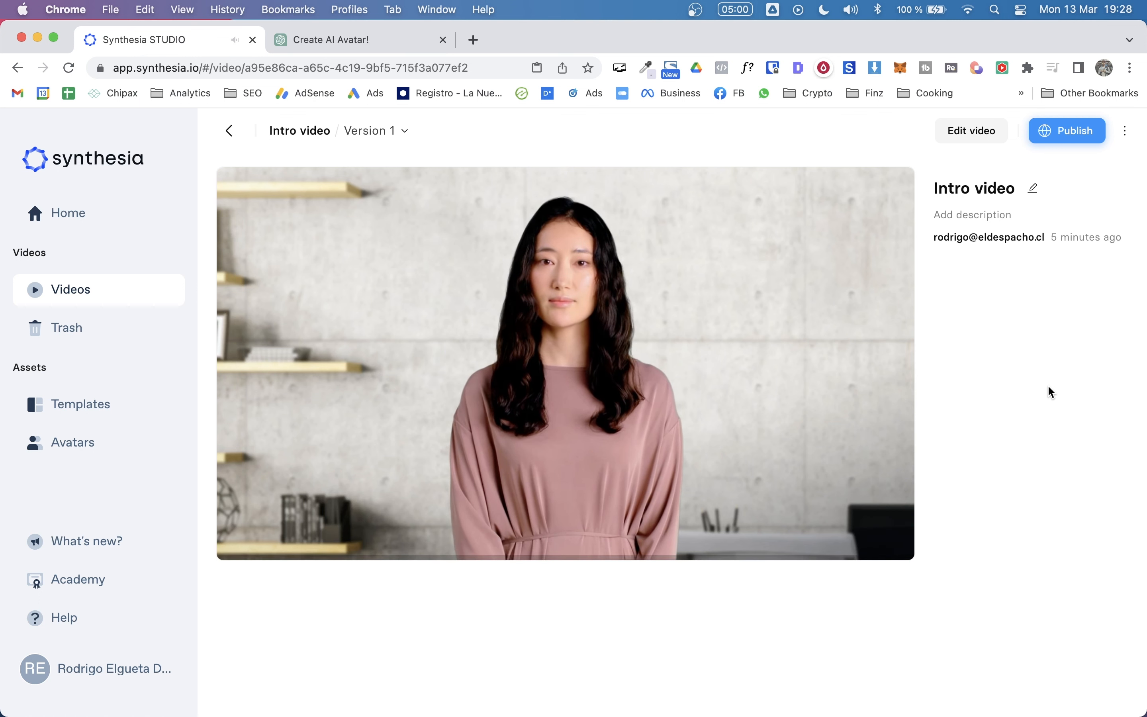
{"action": "mouse_move", "coordinate": [472, 451]}
{"action": "left_click", "coordinate": [245, 529]}
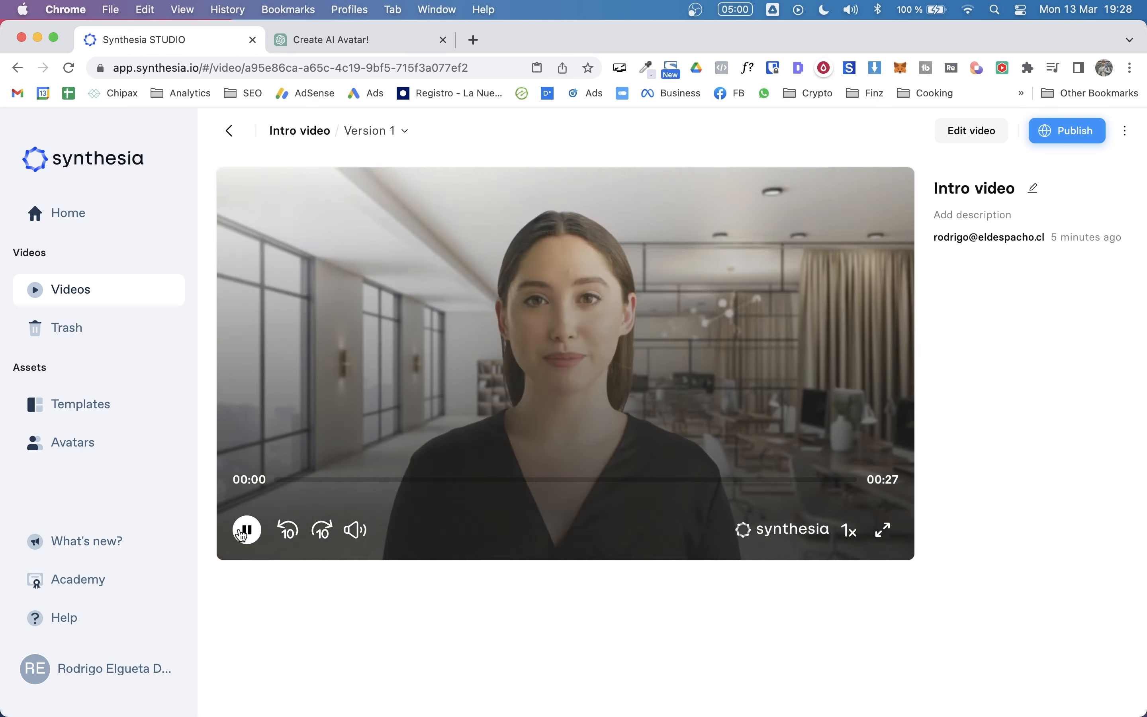
{"action": "left_click", "coordinate": [355, 533]}
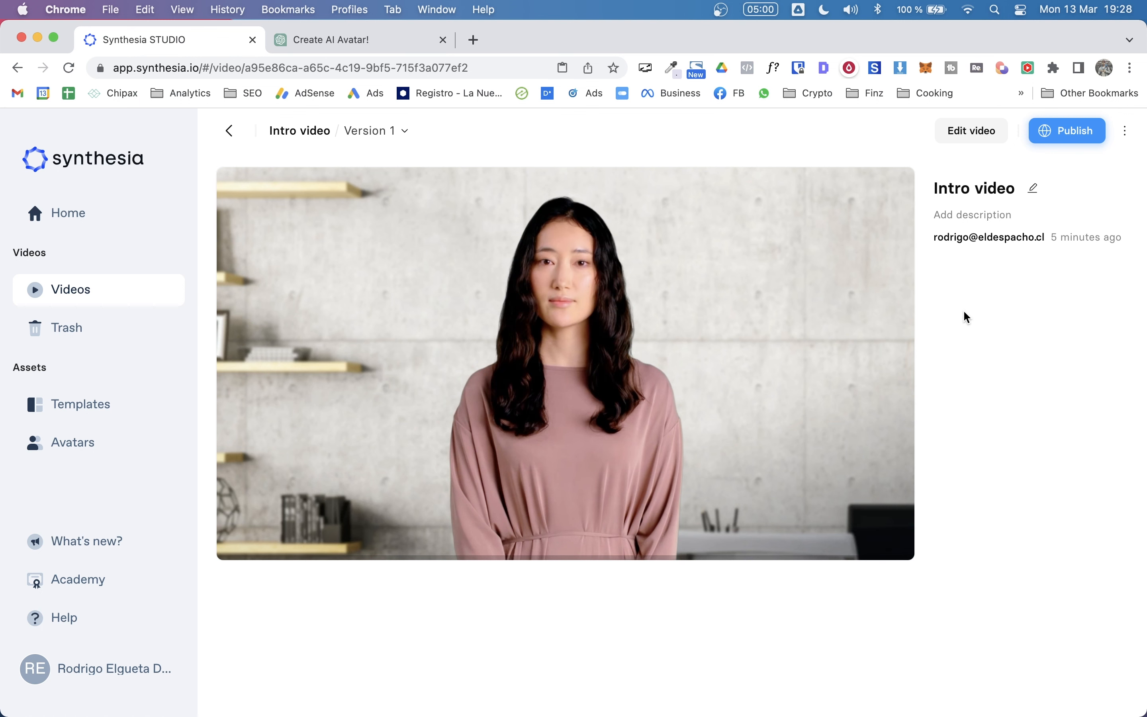
{"action": "mouse_move", "coordinate": [907, 241]}
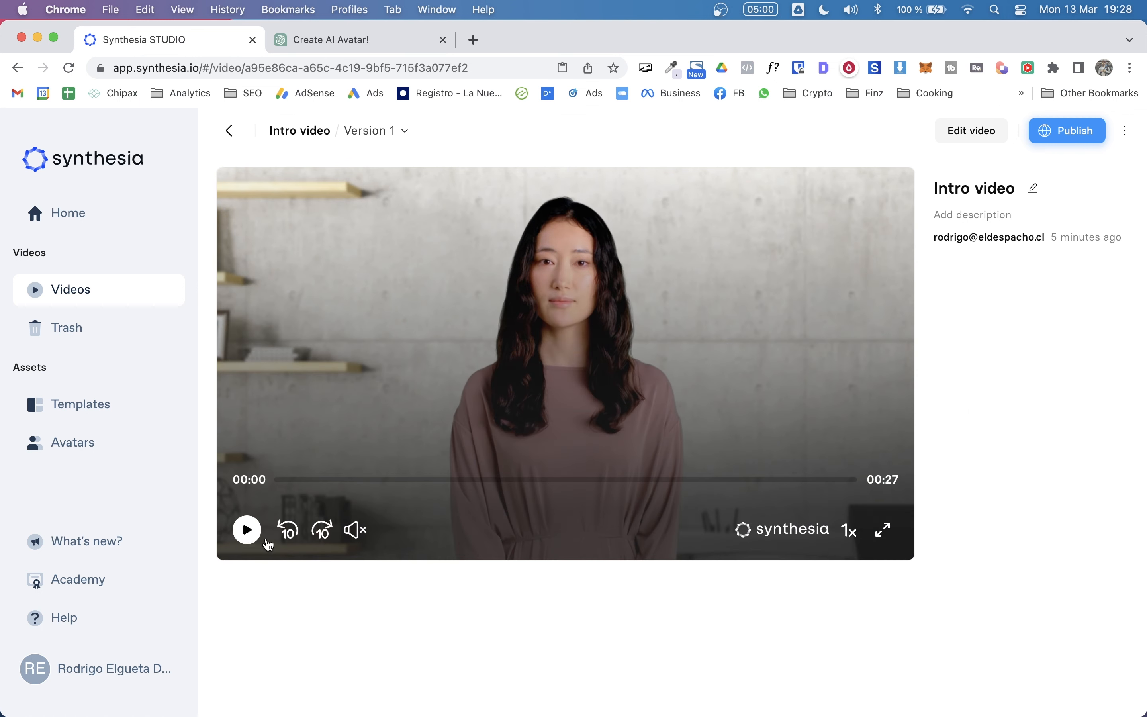
{"action": "left_click", "coordinate": [247, 531]}
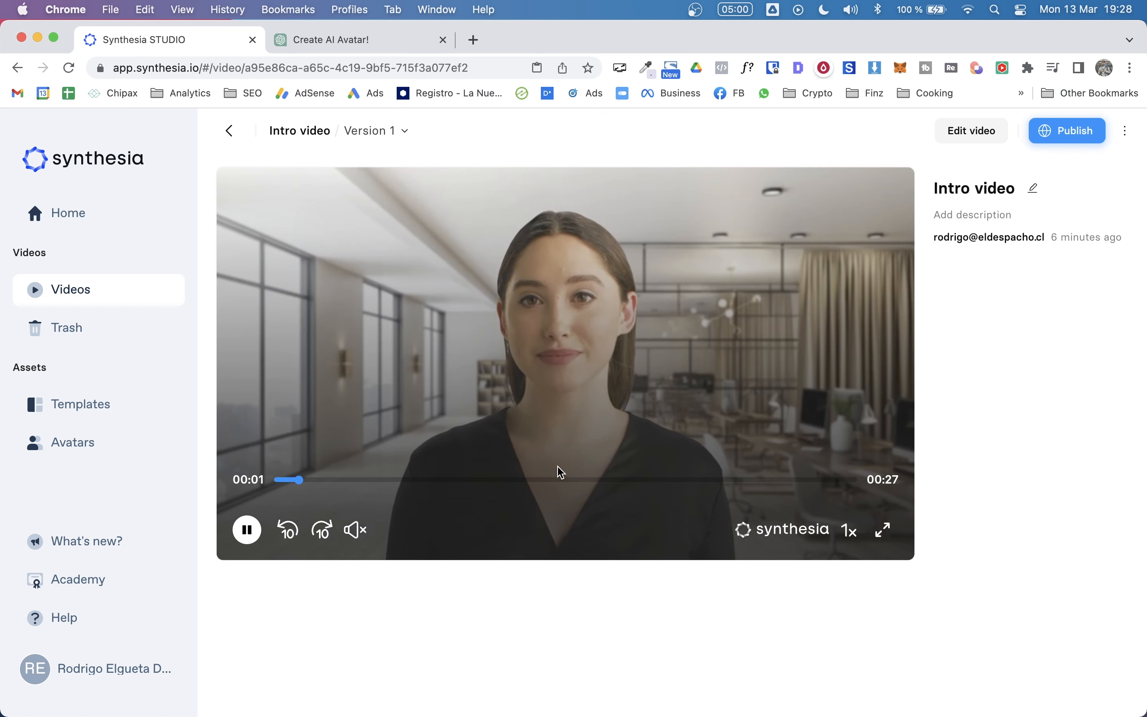